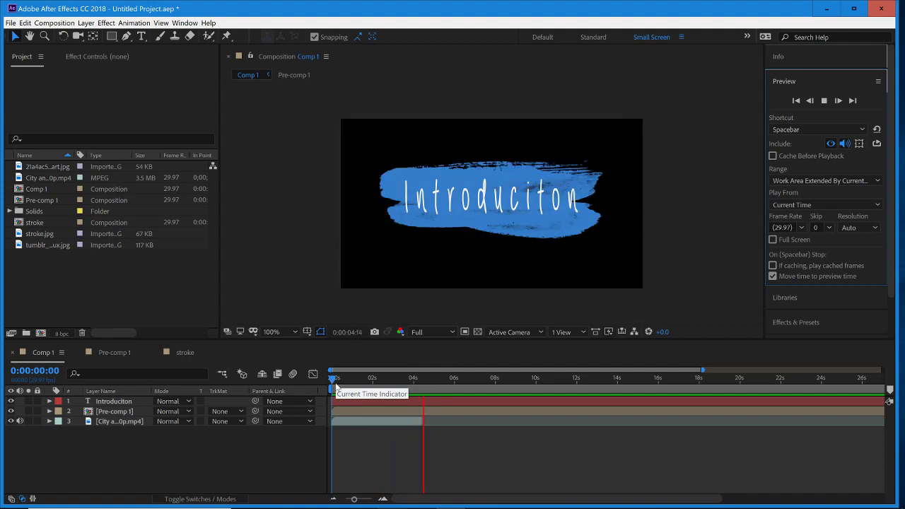
- Play back the brush-stroke title animation in Comp 1 and scrub through its opening seconds
{"action": "left_click", "coordinate": [334, 382]}
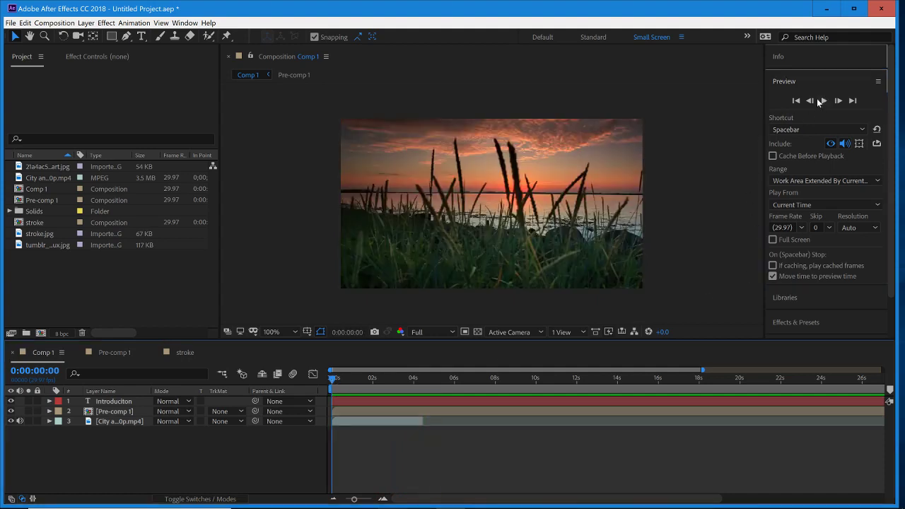
{"action": "left_click", "coordinate": [824, 101]}
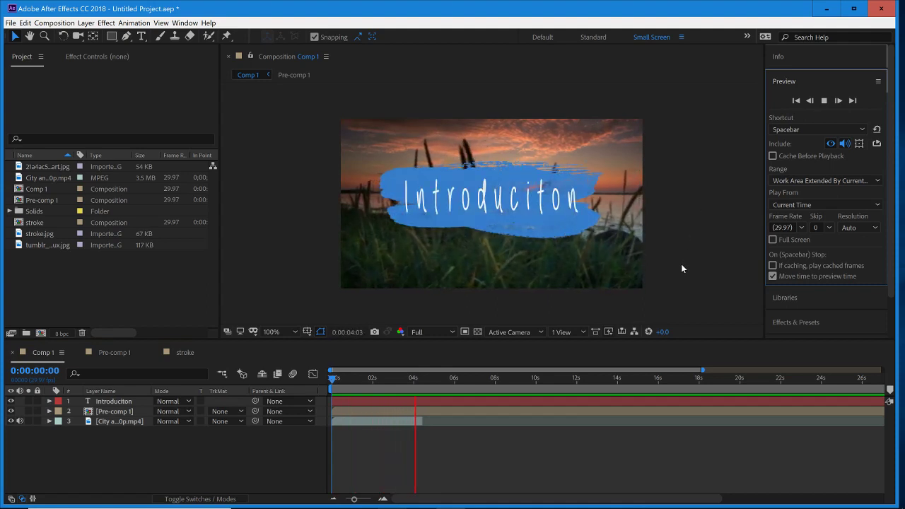
{"action": "left_click", "coordinate": [337, 382]}
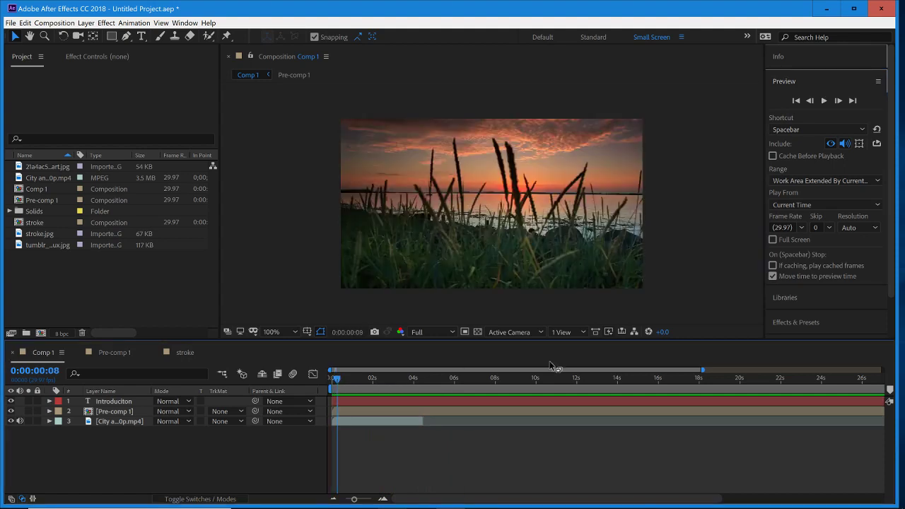
{"action": "mouse_move", "coordinate": [704, 371]}
{"action": "left_mouse_down"}
{"action": "mouse_move", "coordinate": [814, 375]}
{"action": "mouse_move", "coordinate": [877, 383]}
{"action": "mouse_move", "coordinate": [874, 390]}
{"action": "mouse_move", "coordinate": [882, 369]}
{"action": "left_mouse_up"}
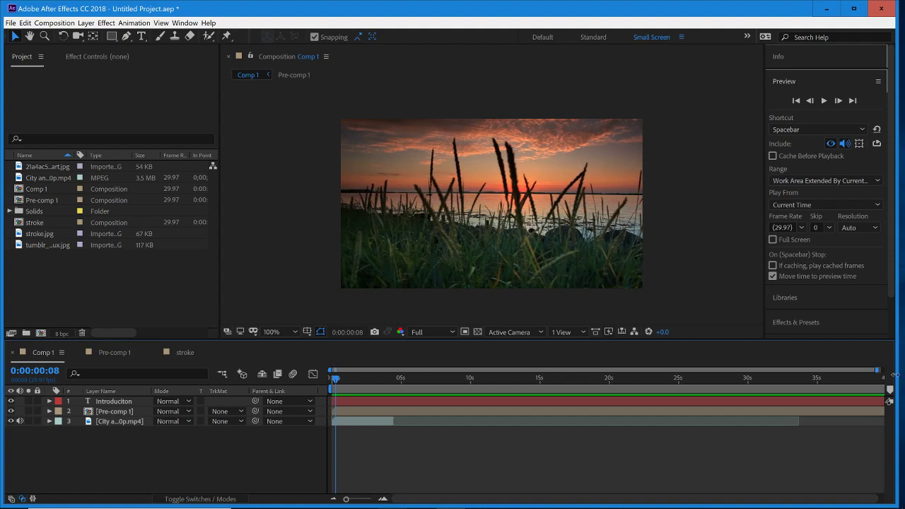
{"action": "mouse_move", "coordinate": [341, 383]}
{"action": "left_mouse_down"}
{"action": "mouse_move", "coordinate": [372, 389]}
{"action": "mouse_move", "coordinate": [348, 401]}
{"action": "mouse_move", "coordinate": [366, 402]}
{"action": "mouse_move", "coordinate": [357, 412]}
{"action": "mouse_move", "coordinate": [368, 402]}
{"action": "left_mouse_up"}
{"action": "left_click", "coordinate": [824, 100]}
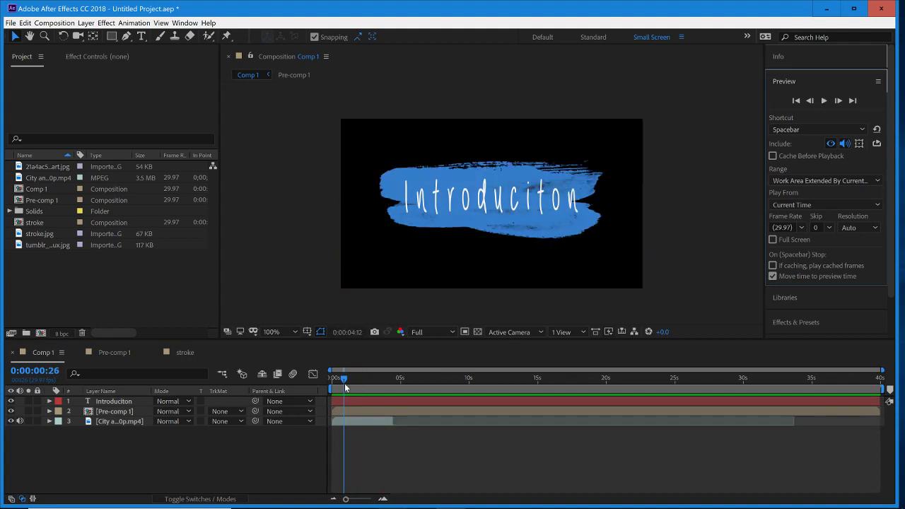
{"action": "left_click_drag", "start_coordinate": [359, 379], "coordinate": [375, 385]}
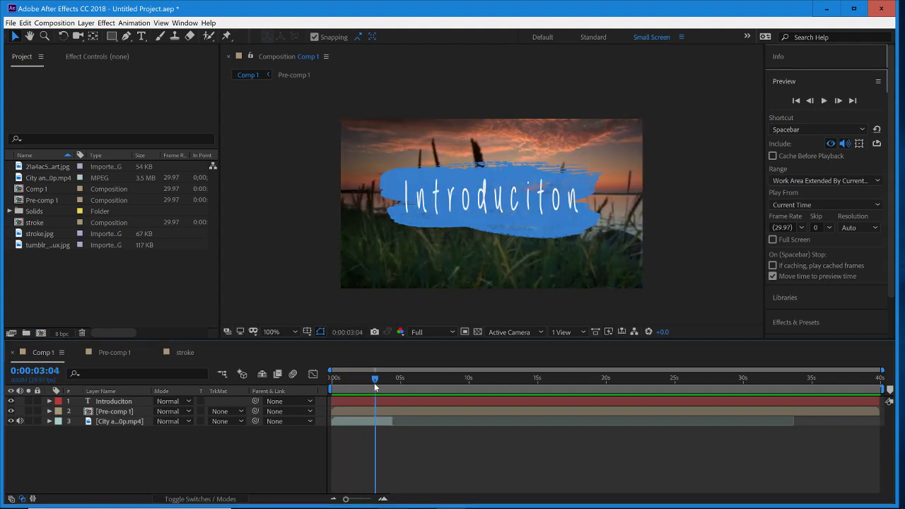
- Create a new composition named "stroke" with the default settings
{"action": "right_click", "coordinate": [121, 271]}
{"action": "left_click", "coordinate": [136, 274]}
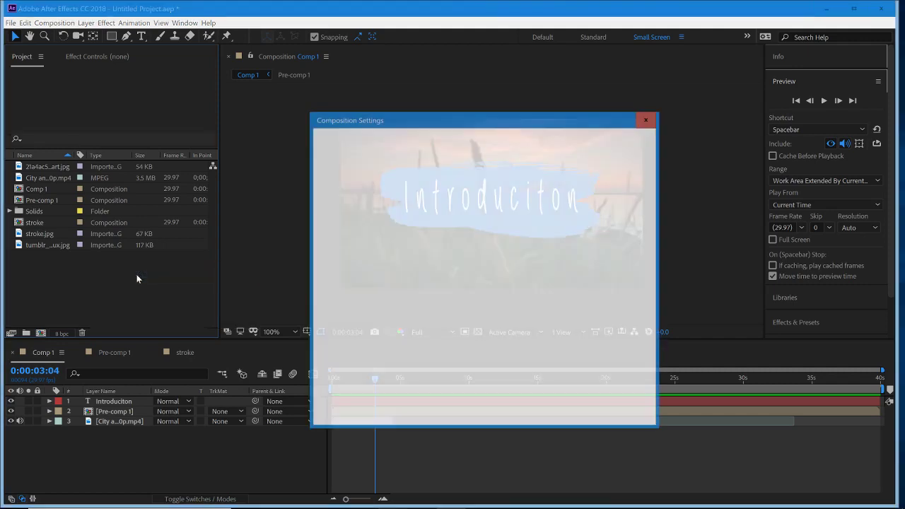
{"action": "type", "text": "stroke"}
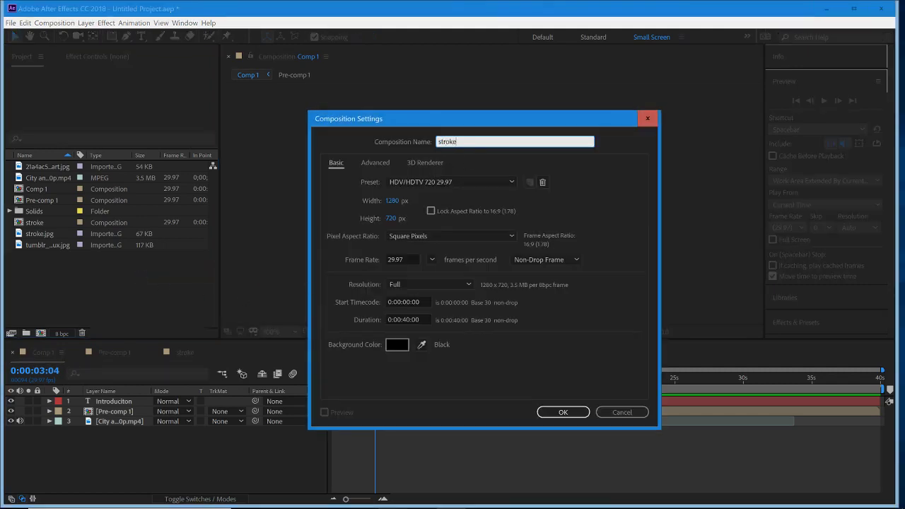
{"action": "key", "text": "Return"}
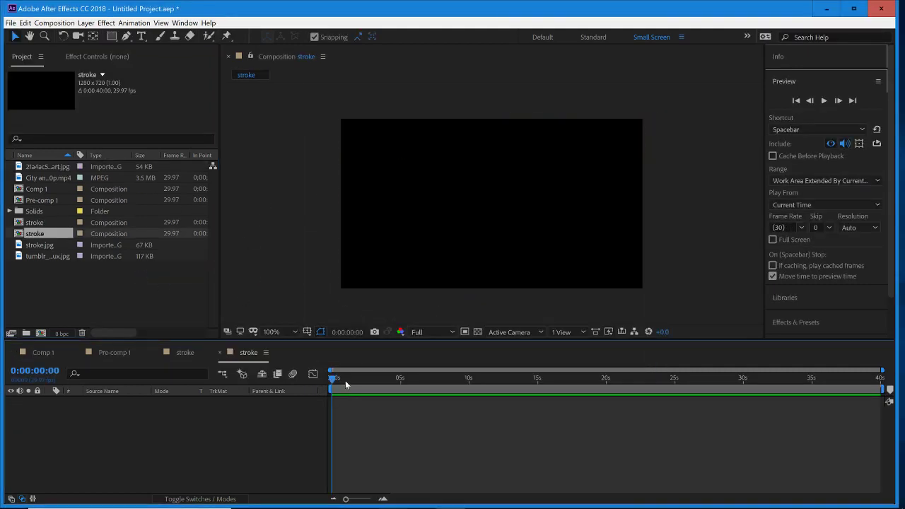
- Import the "City and Sunset - Video Background HD 1080p" video from the desktop's "background scene" folder into the stroke composition
{"action": "left_click", "coordinate": [822, 6]}
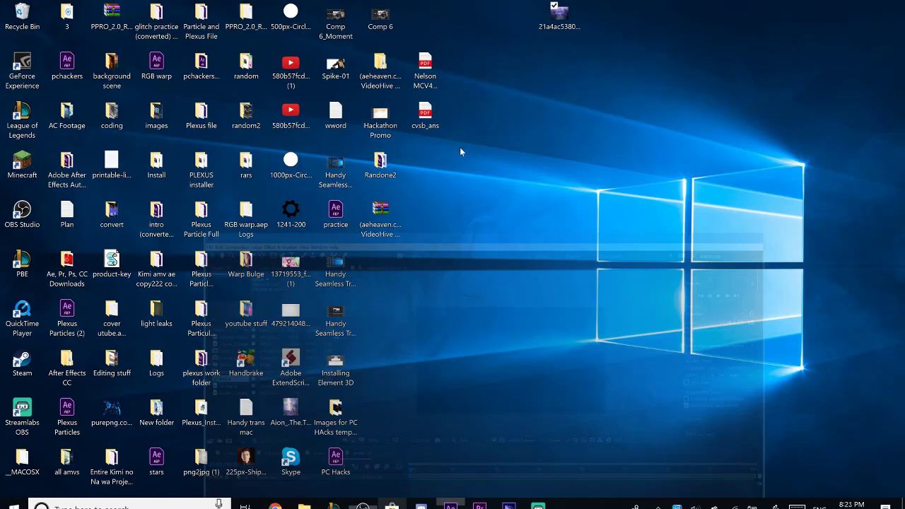
{"action": "double_click", "coordinate": [111, 70]}
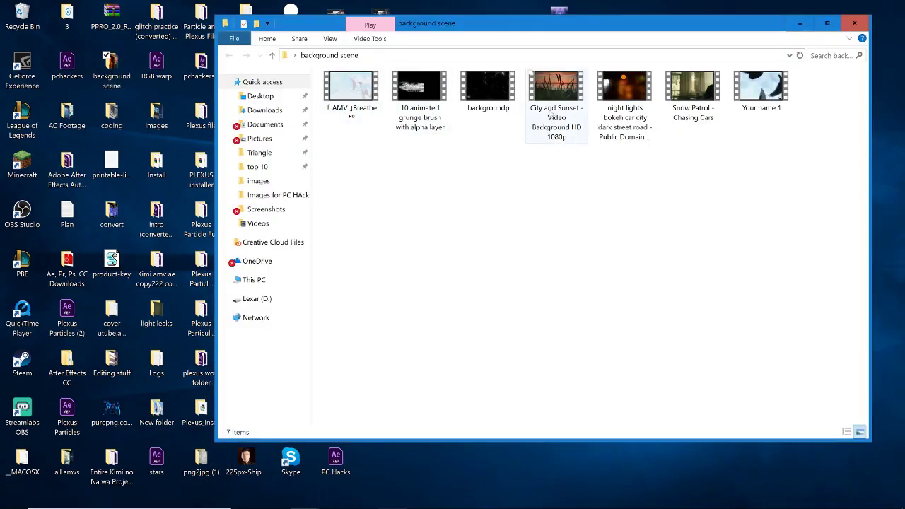
{"action": "left_click_drag", "start_coordinate": [556, 106], "coordinate": [602, 400]}
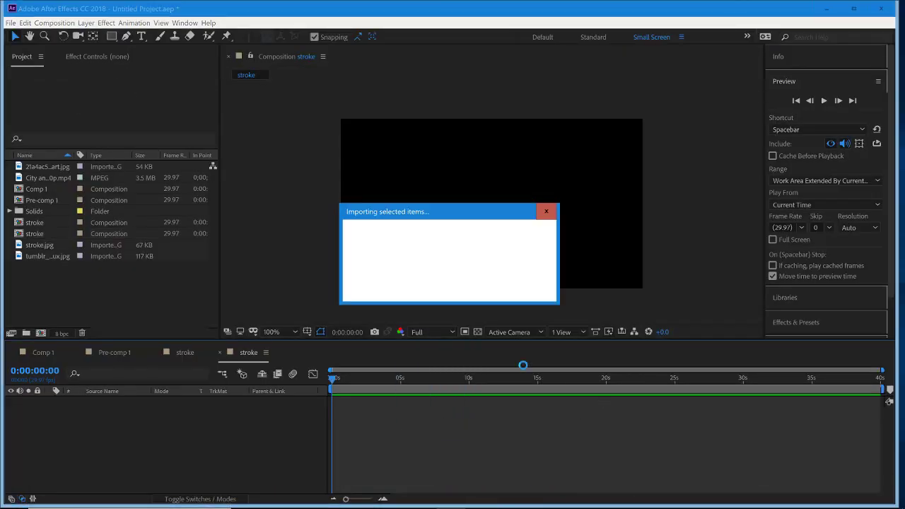
- Trim the end of the City and Sunset clip to 0:00:02:07, undoing the mistaken trim of its start
{"action": "left_click_drag", "start_coordinate": [883, 370], "coordinate": [775, 370]}
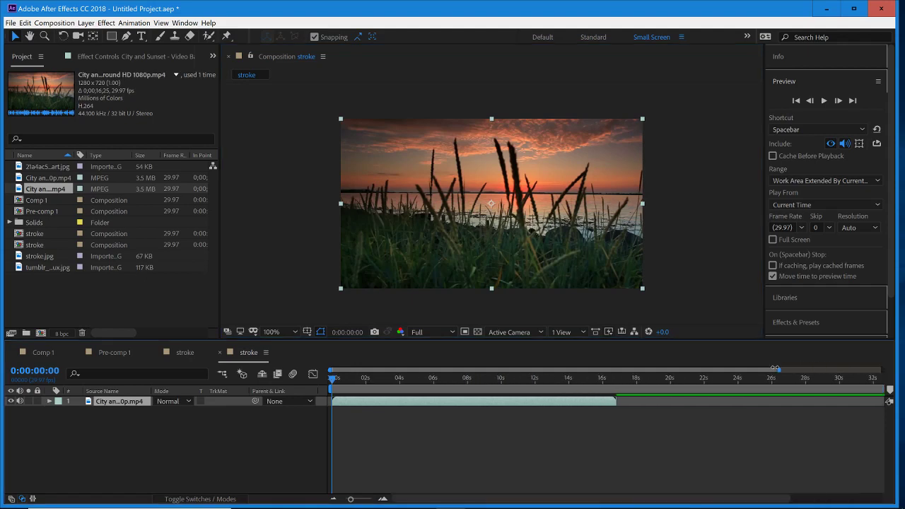
{"action": "left_click_drag", "start_coordinate": [379, 380], "coordinate": [372, 403]}
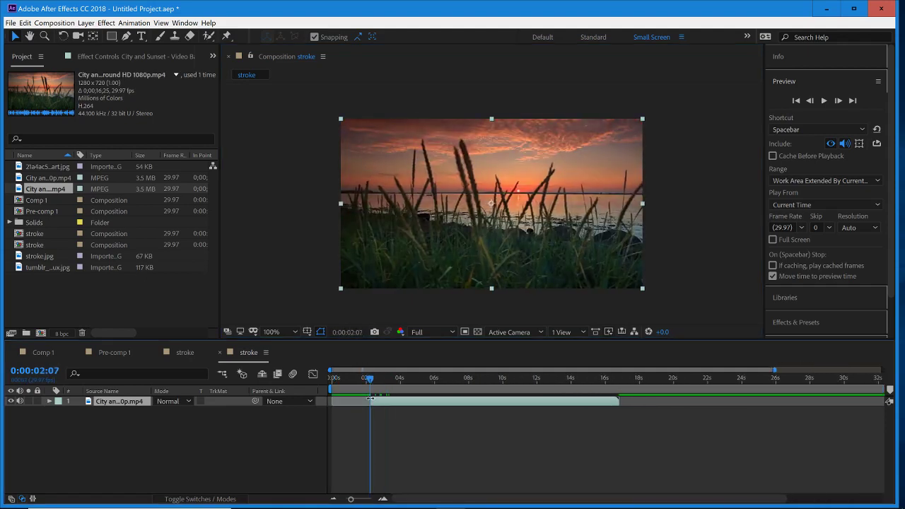
{"action": "key", "text": "ctrl+z"}
{"action": "key", "text": "alt+]"}
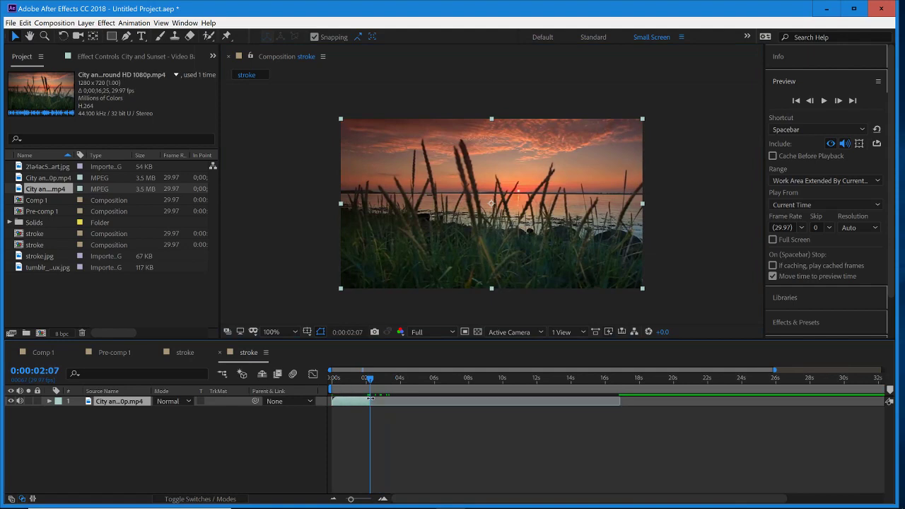
- Time-stretch the City and Sunset clip by a factor of 200% and shorten the work area to the clip's end
{"action": "left_click", "coordinate": [86, 22]}
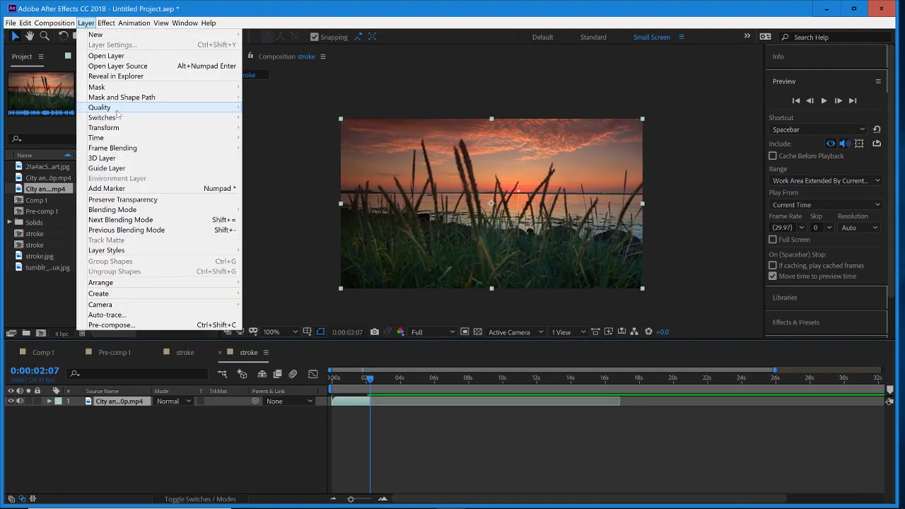
{"action": "left_click", "coordinate": [272, 158]}
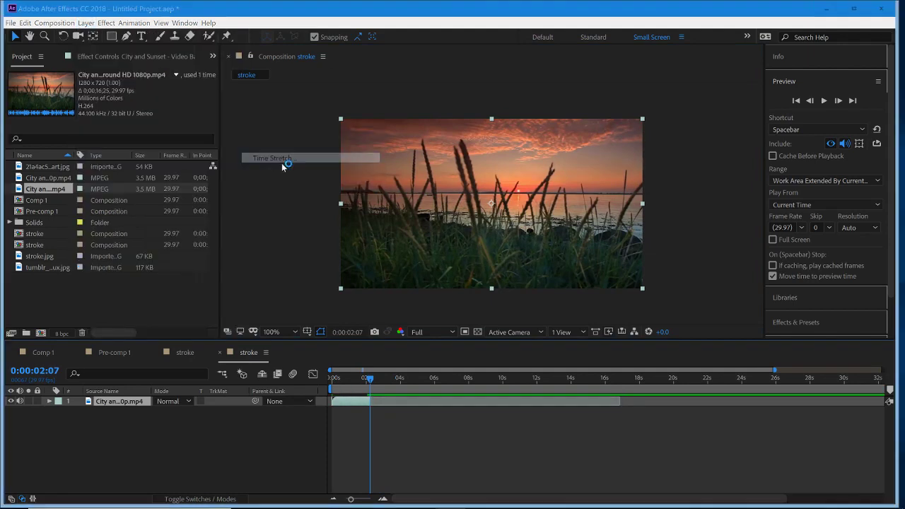
{"action": "type", "text": "200"}
{"action": "key", "text": "Return"}
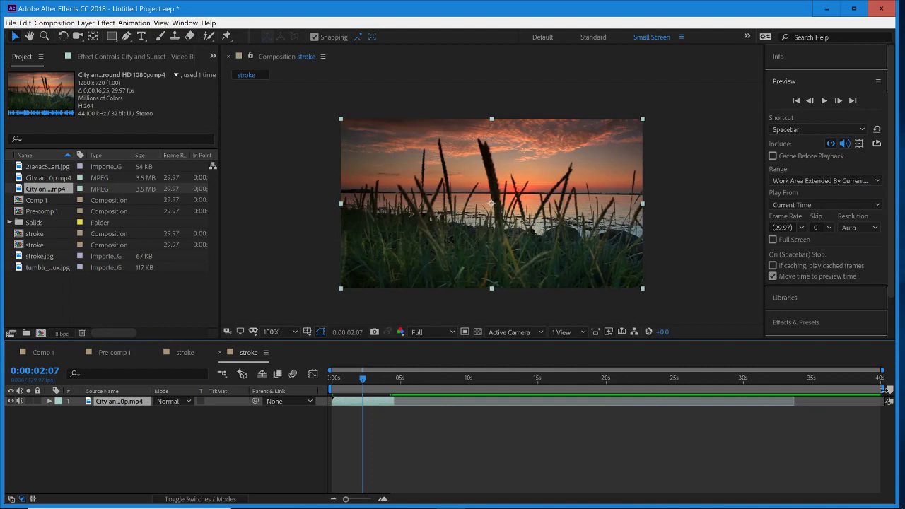
{"action": "left_click_drag", "start_coordinate": [885, 390], "coordinate": [397, 426]}
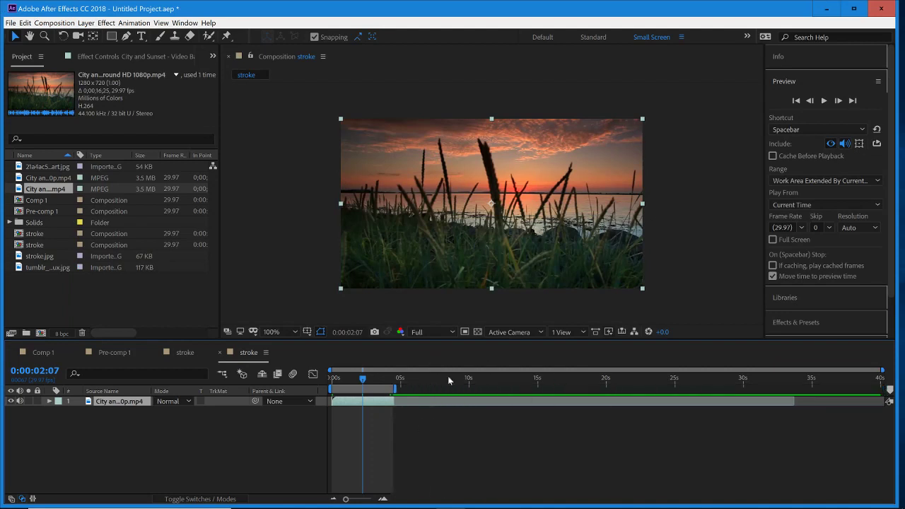
{"action": "left_click_drag", "start_coordinate": [884, 371], "coordinate": [554, 377]}
- Move the current time to 0:00:02:23 and place stroke.jpg above the City and Sunset clip
{"action": "left_click_drag", "start_coordinate": [420, 386], "coordinate": [426, 407]}
{"action": "left_click", "coordinate": [468, 435]}
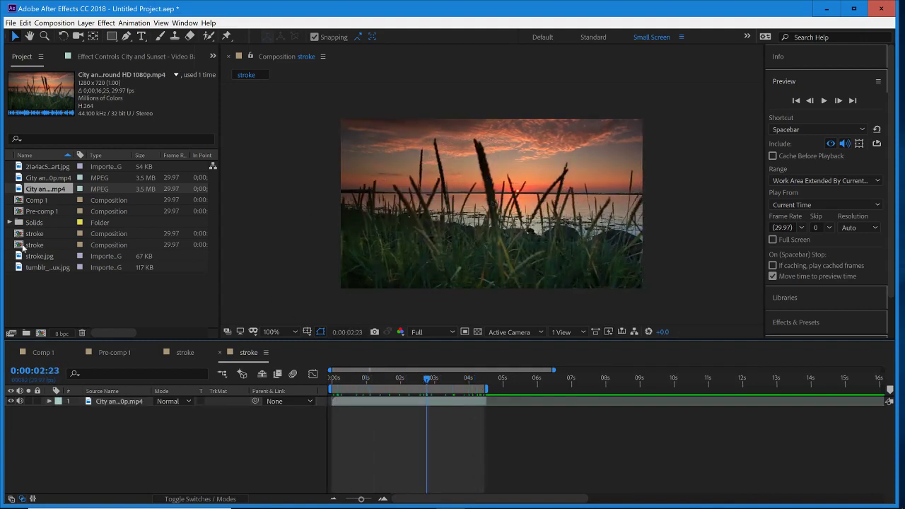
{"action": "mouse_move", "coordinate": [42, 257]}
{"action": "left_mouse_down"}
{"action": "mouse_move", "coordinate": [151, 320]}
{"action": "mouse_move", "coordinate": [124, 402]}
{"action": "left_mouse_up"}
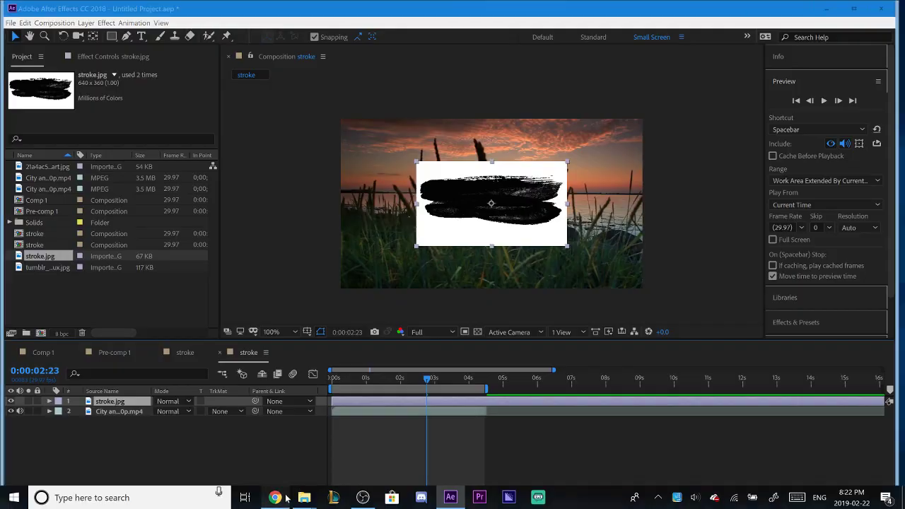
- Switch to Chrome and look through the image results for "paint brush stroke"
{"action": "left_click", "coordinate": [284, 498]}
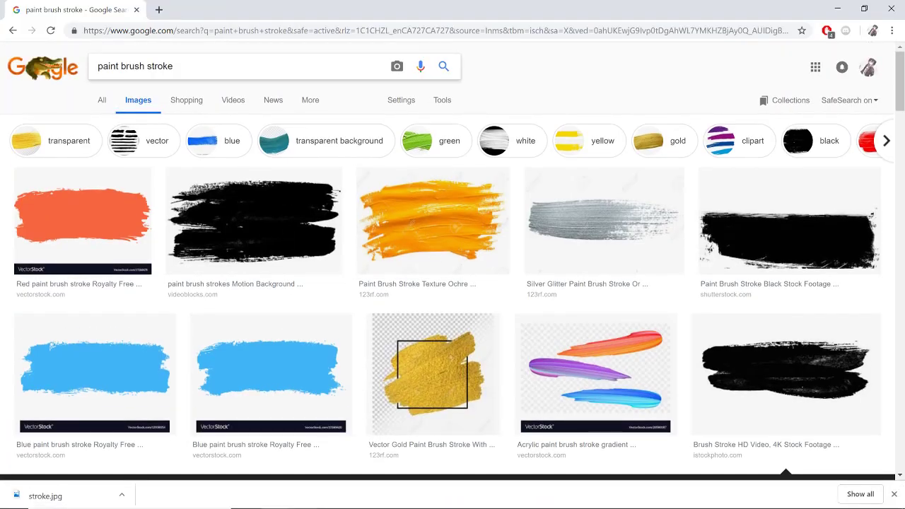
{"action": "left_click", "coordinate": [735, 348]}
{"action": "left_click", "coordinate": [876, 226]}
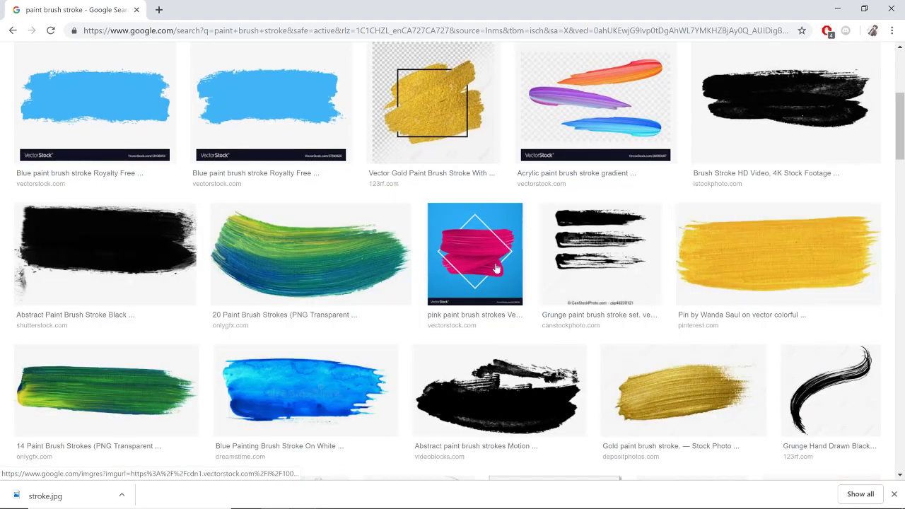
{"action": "scroll", "coordinate": [501, 295], "scroll_direction": "up", "scroll_amount": 6}
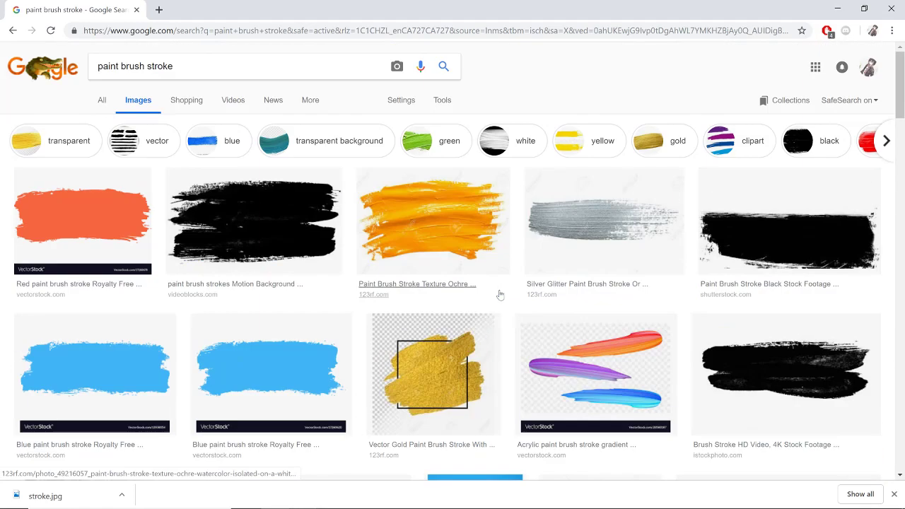
{"action": "left_click", "coordinate": [839, 9]}
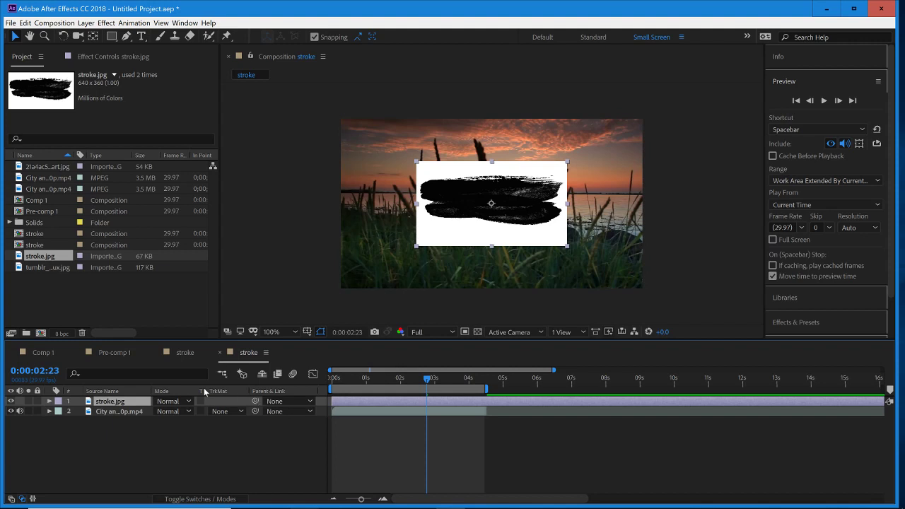
- Scale the stroke.jpg layer to 204% so that it fills the composition frame
{"action": "key", "text": "s"}
{"action": "left_click_drag", "start_coordinate": [173, 411], "coordinate": [244, 403]}
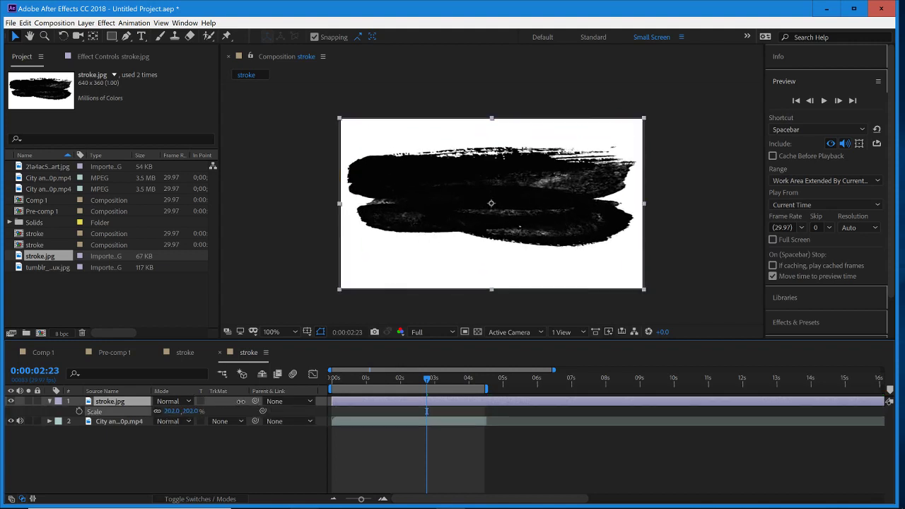
{"action": "left_click", "coordinate": [50, 402]}
{"action": "left_click", "coordinate": [126, 405]}
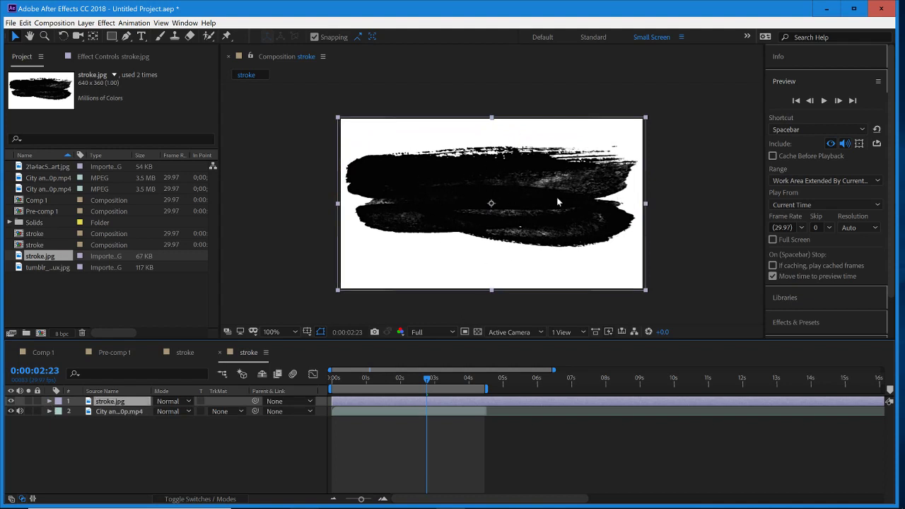
{"action": "left_click", "coordinate": [165, 430]}
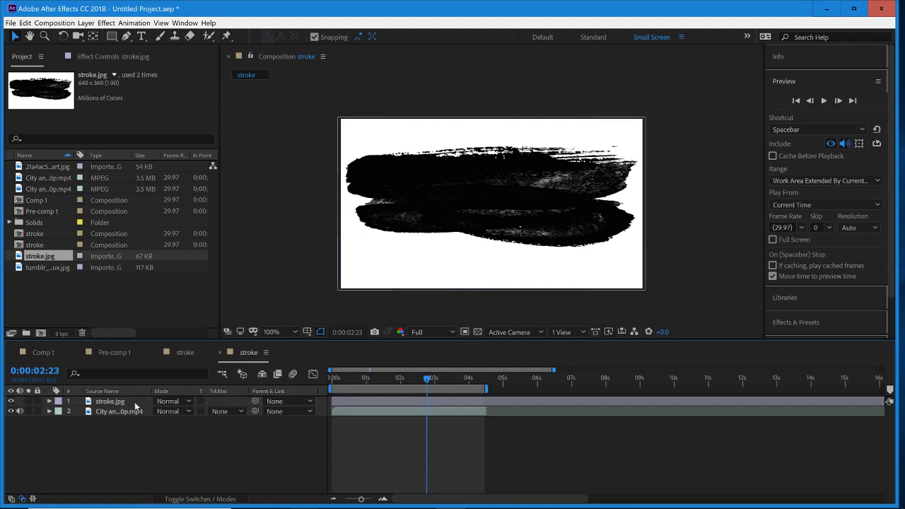
{"action": "left_click", "coordinate": [135, 404]}
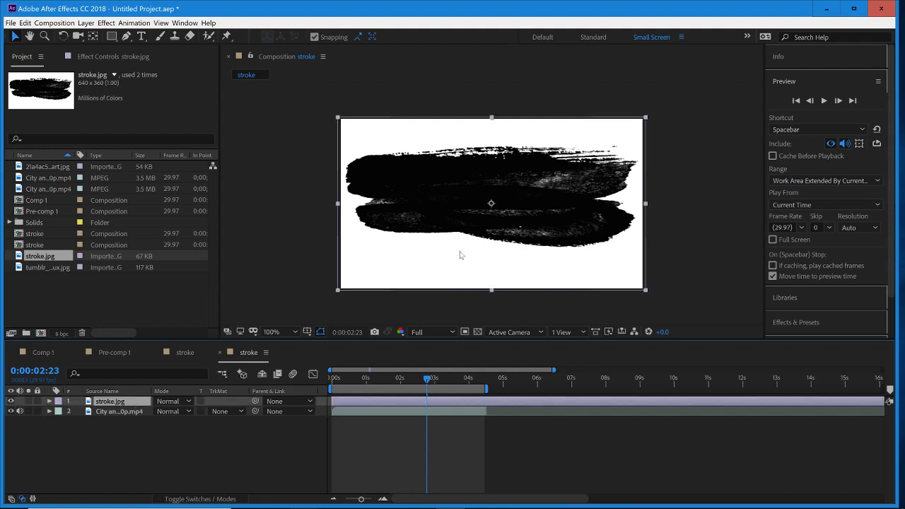
- Create a new 1280 × 720 px solid layer in blue 3481D3
{"action": "left_click", "coordinate": [85, 23]}
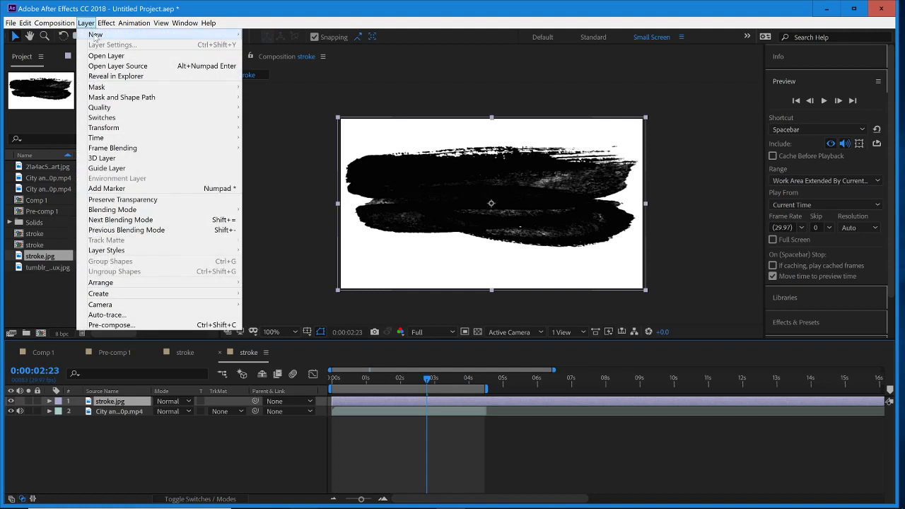
{"action": "mouse_move", "coordinate": [97, 36]}
{"action": "left_click", "coordinate": [294, 46]}
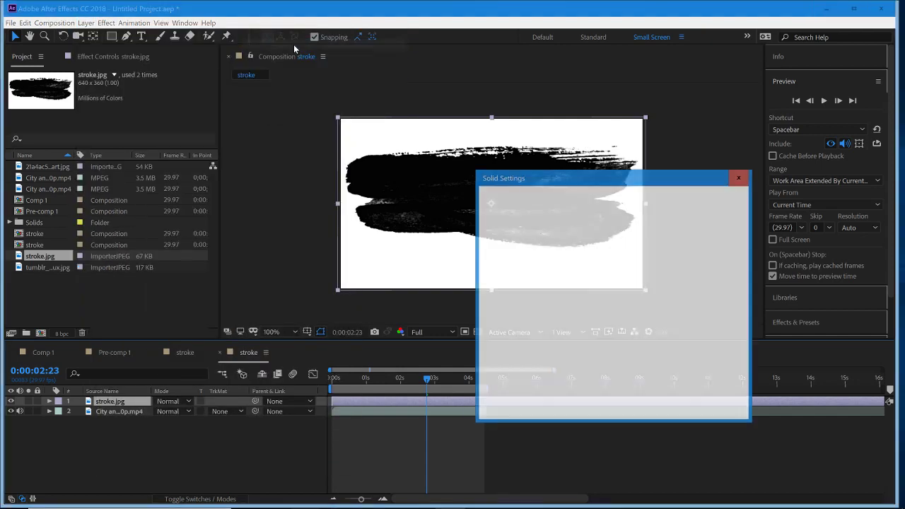
{"action": "left_click", "coordinate": [607, 373]}
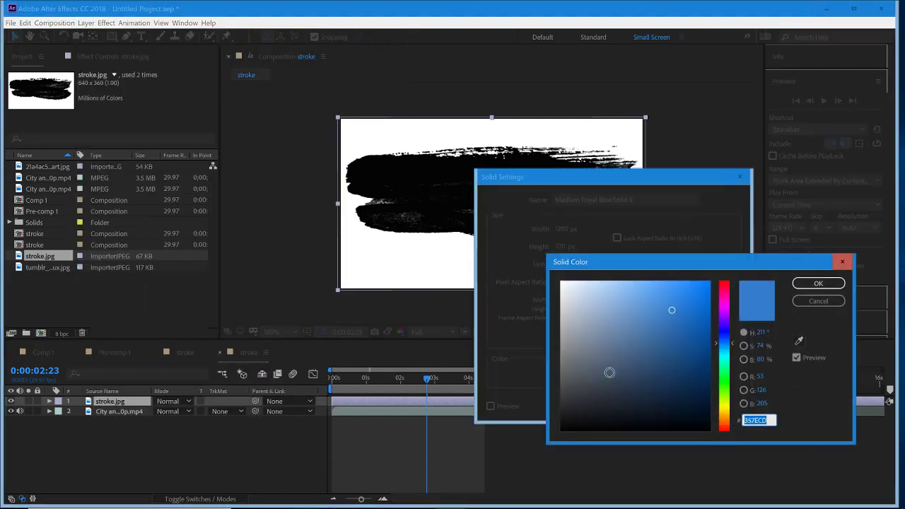
{"action": "left_click_drag", "start_coordinate": [630, 263], "coordinate": [621, 239]}
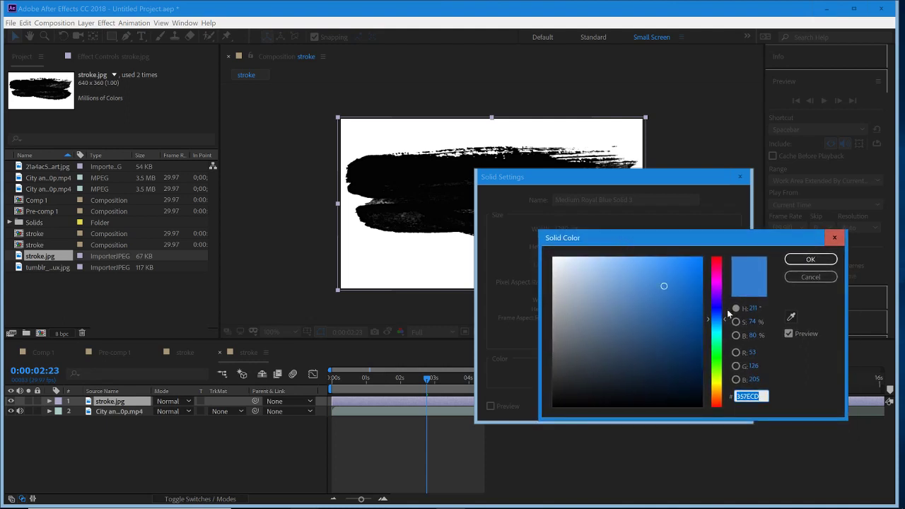
{"action": "left_click", "coordinate": [665, 283]}
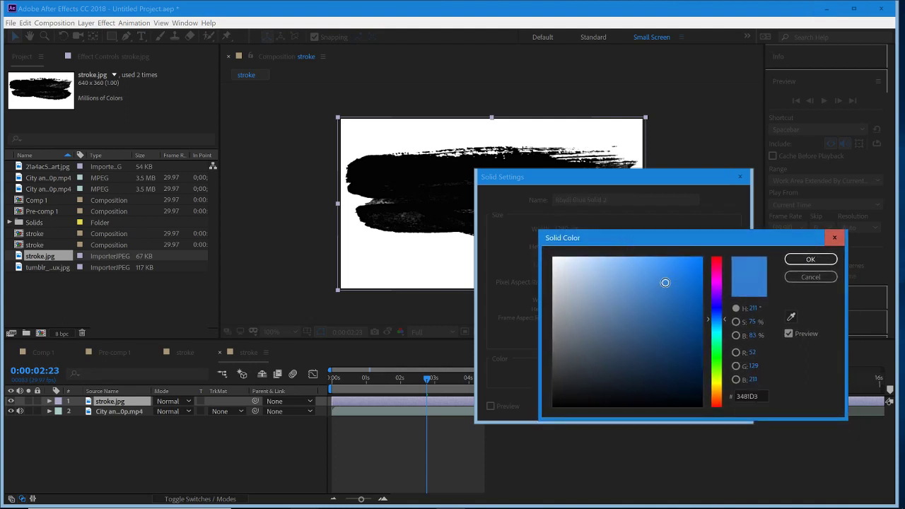
{"action": "left_click", "coordinate": [806, 260]}
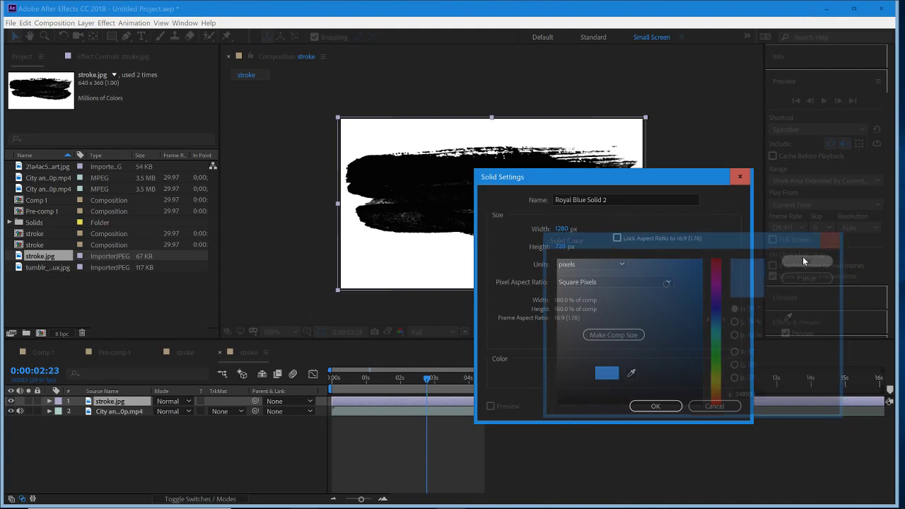
{"action": "left_click", "coordinate": [656, 407]}
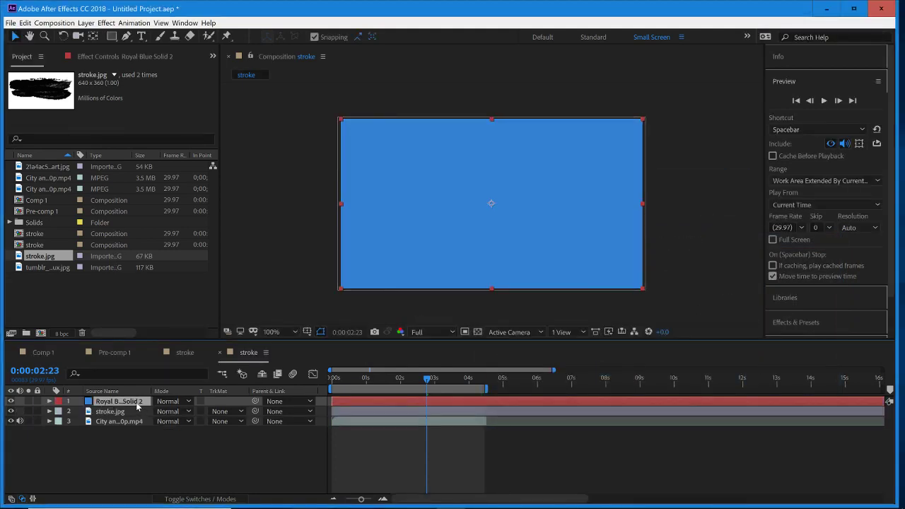
- Place the blue solid below stroke.jpg, set its track matte to Luma Inverted Matte "stroke.jpg", and move the current time to 0:00:01:02
{"action": "mouse_move", "coordinate": [135, 401]}
{"action": "left_mouse_down"}
{"action": "mouse_move", "coordinate": [133, 416]}
{"action": "mouse_move", "coordinate": [124, 411]}
{"action": "left_mouse_up"}
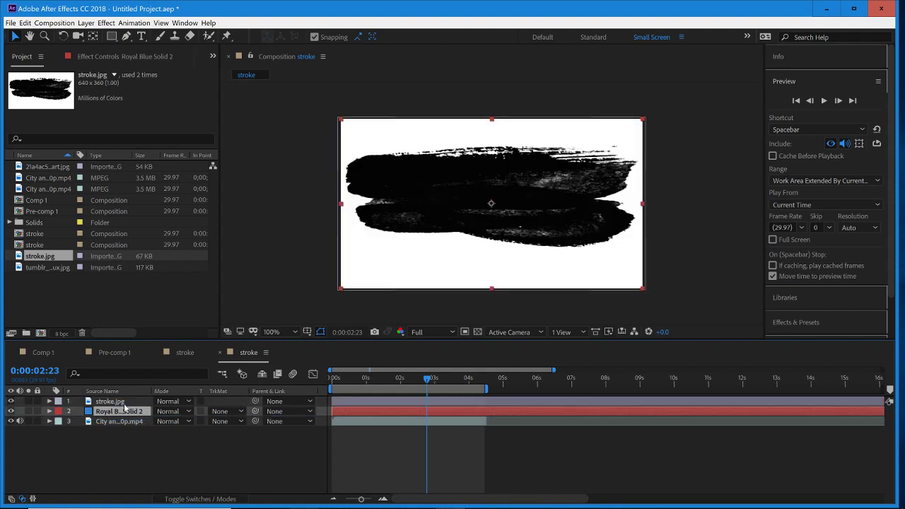
{"action": "left_click", "coordinate": [124, 403]}
{"action": "left_click", "coordinate": [125, 410]}
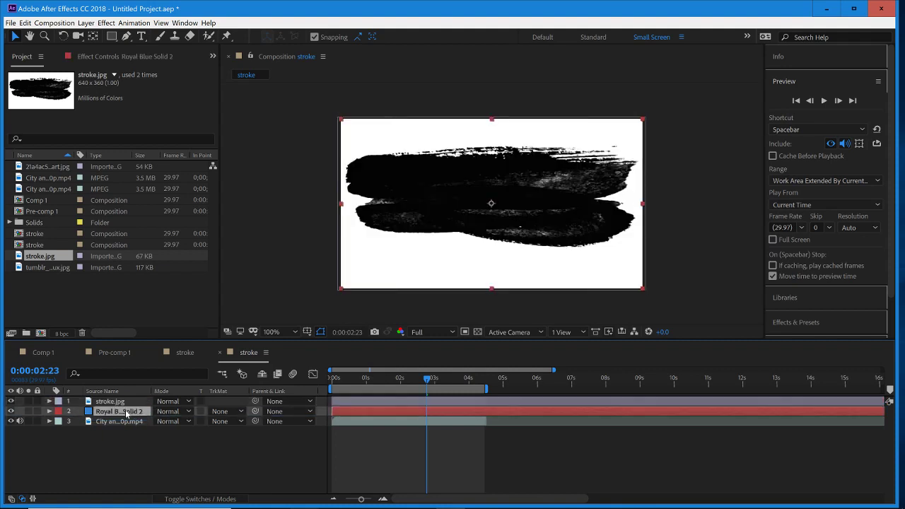
{"action": "left_click", "coordinate": [218, 416]}
{"action": "left_click", "coordinate": [261, 464]}
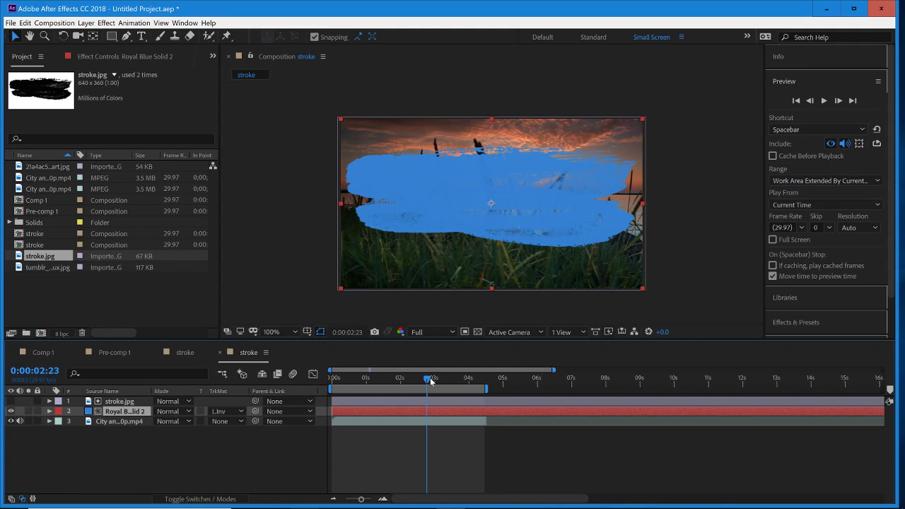
{"action": "left_click_drag", "start_coordinate": [430, 381], "coordinate": [368, 379]}
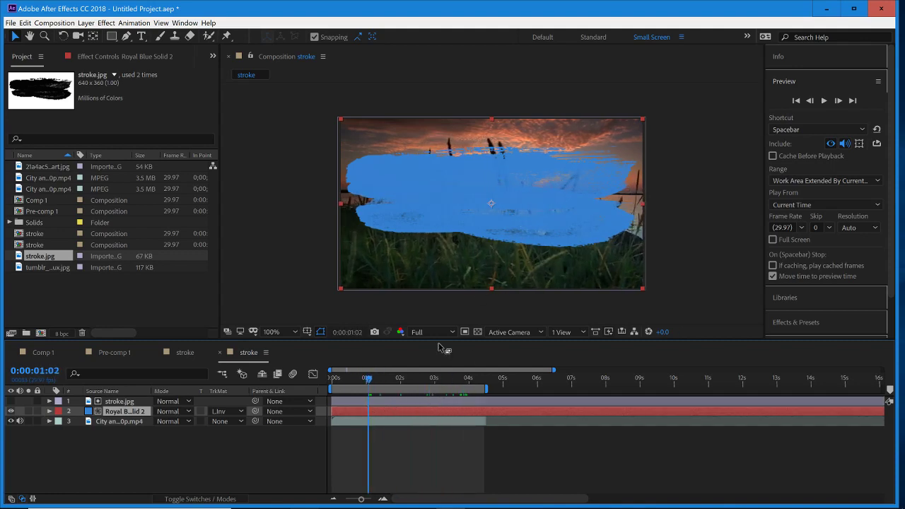
- Delete the blue solid layer from the stroke composition
{"action": "left_click", "coordinate": [132, 403]}
{"action": "left_click", "coordinate": [133, 411]}
{"action": "key", "text": "Delete"}
- Bring the purple tumblr_inline galaxy image from the Galaxy Texture folder into the composition, between stroke.jpg and the City and Sunset clip
{"action": "left_click", "coordinate": [826, 9]}
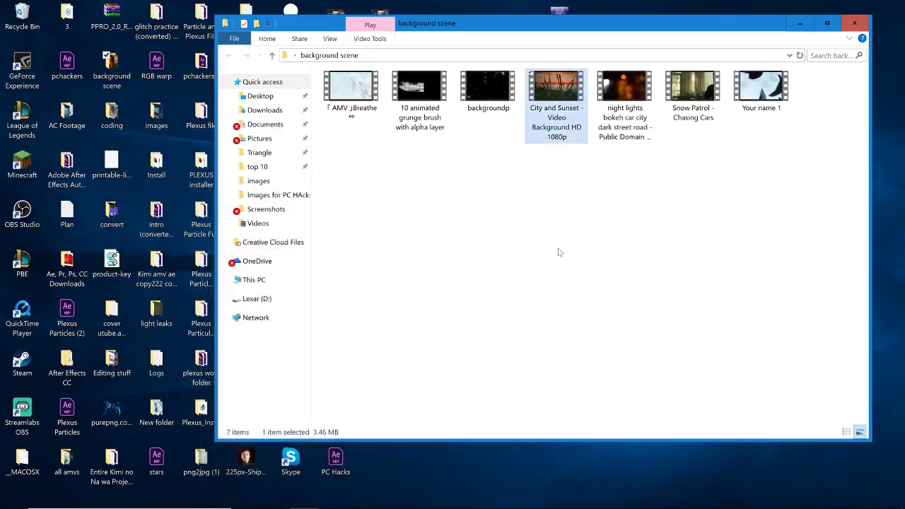
{"action": "left_click", "coordinate": [549, 266]}
{"action": "left_click", "coordinate": [863, 19]}
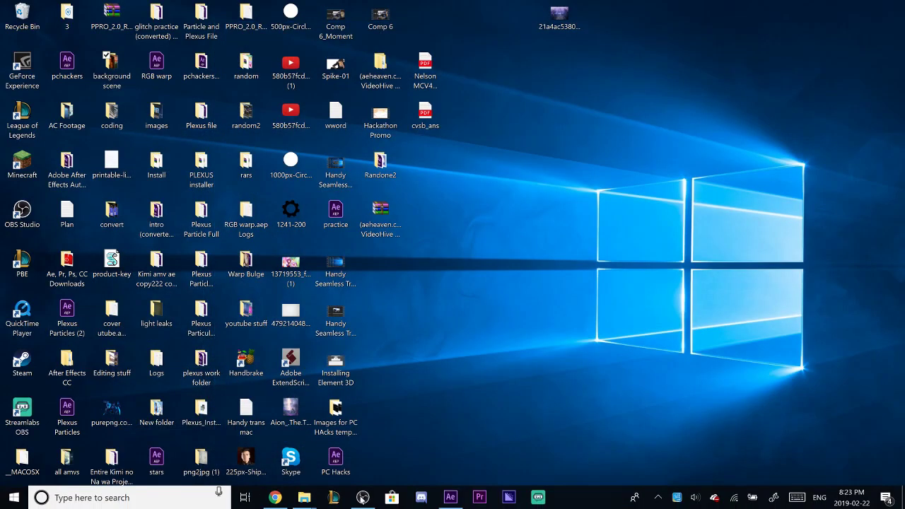
{"action": "mouse_move", "coordinate": [299, 502]}
{"action": "left_click", "coordinate": [304, 446]}
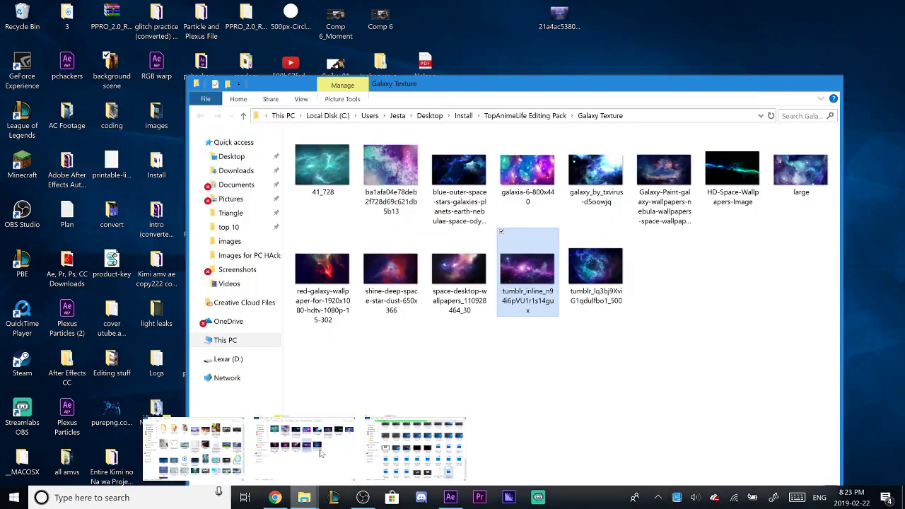
{"action": "left_click_drag", "start_coordinate": [527, 275], "coordinate": [428, 423]}
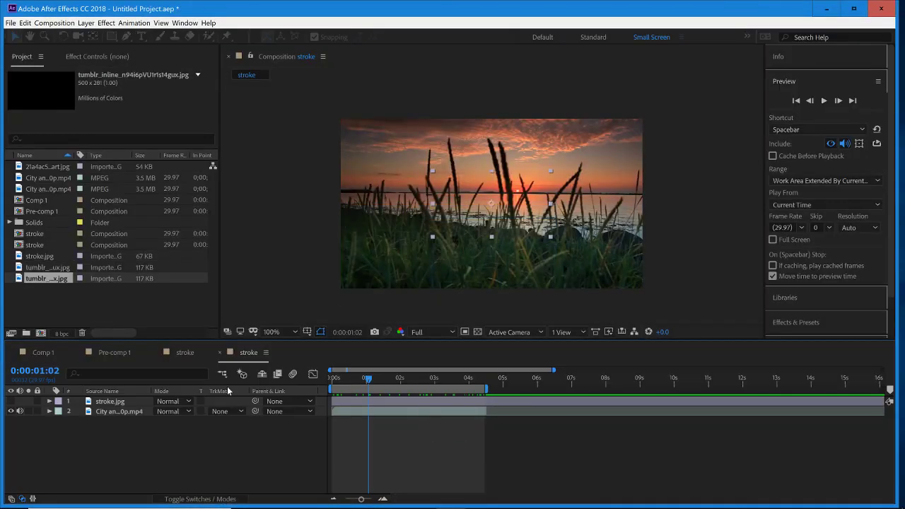
{"action": "mouse_move", "coordinate": [134, 403]}
{"action": "left_mouse_down"}
{"action": "mouse_move", "coordinate": [131, 419]}
{"action": "mouse_move", "coordinate": [118, 417]}
{"action": "left_mouse_up"}
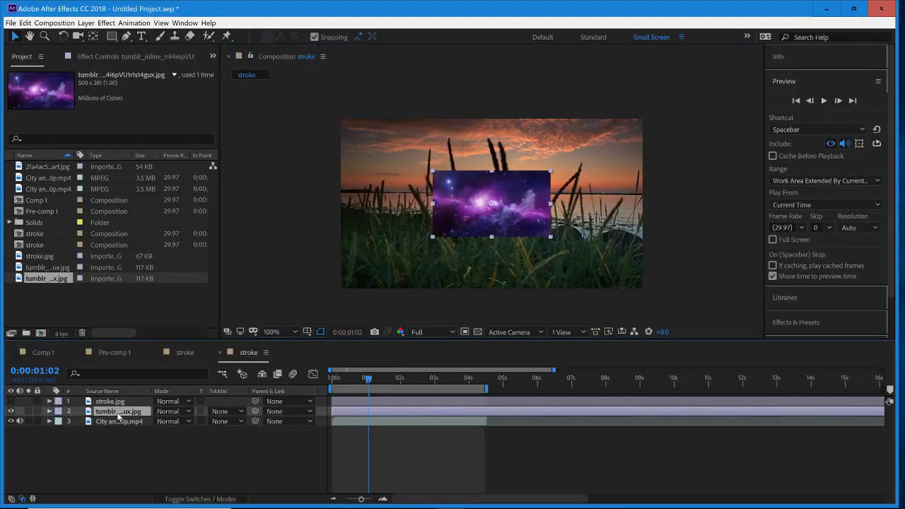
- Scale the galaxy image to 262%, set its track matte to Luma Inverted Matte "stroke.jpg", and scrub to 0:00:01:24
{"action": "key", "text": "s"}
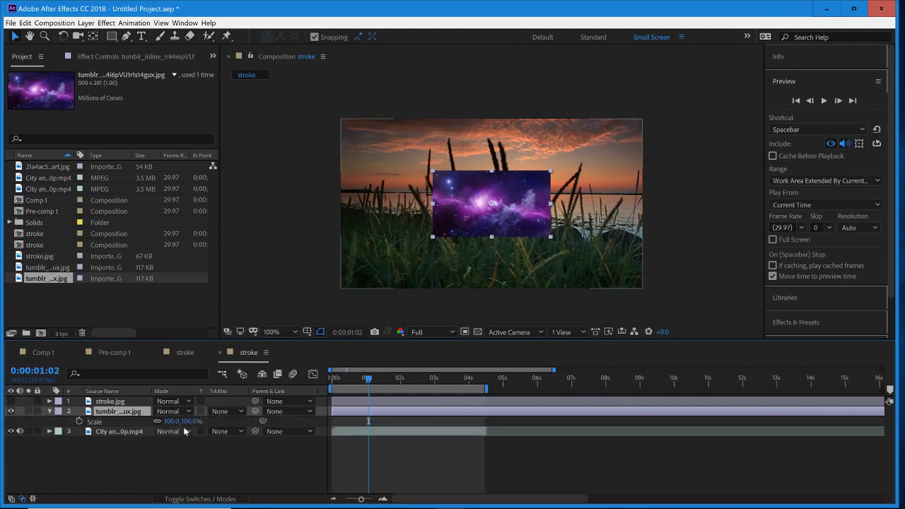
{"action": "left_click_drag", "start_coordinate": [182, 422], "coordinate": [301, 422]}
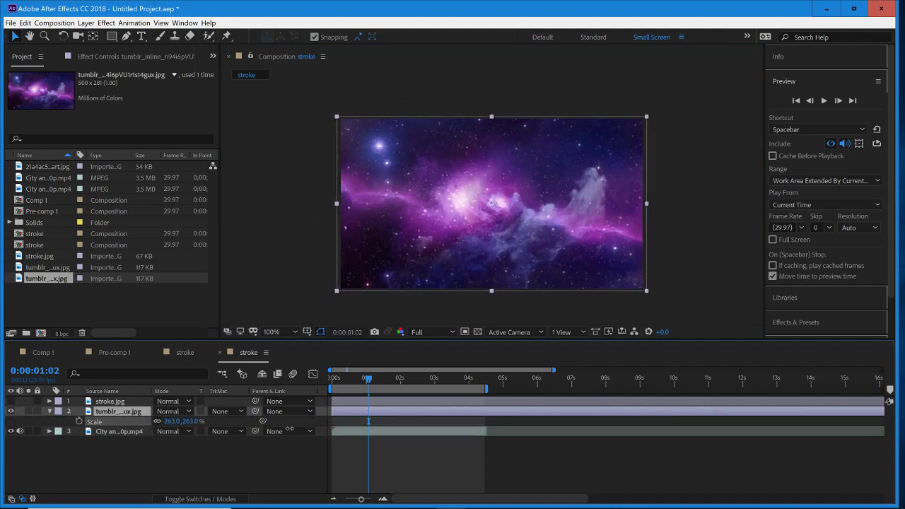
{"action": "left_click", "coordinate": [51, 413]}
{"action": "left_click", "coordinate": [237, 412]}
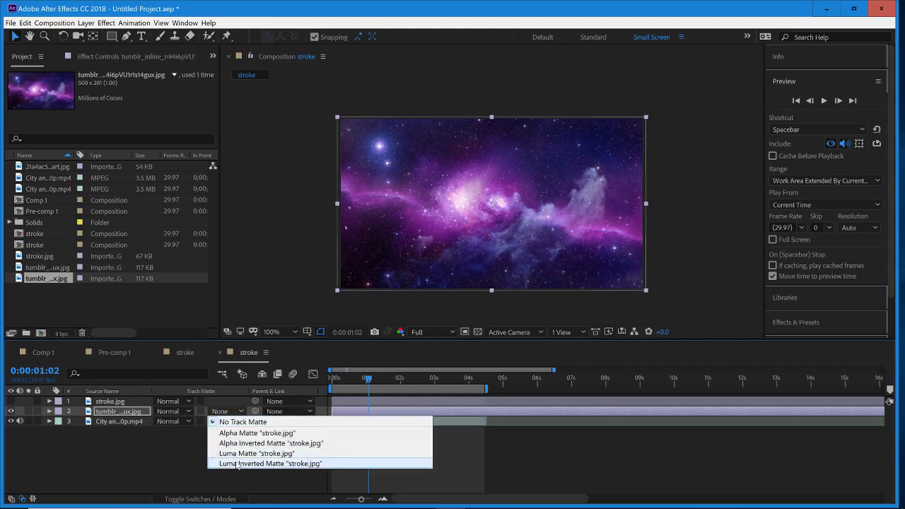
{"action": "left_click", "coordinate": [238, 464]}
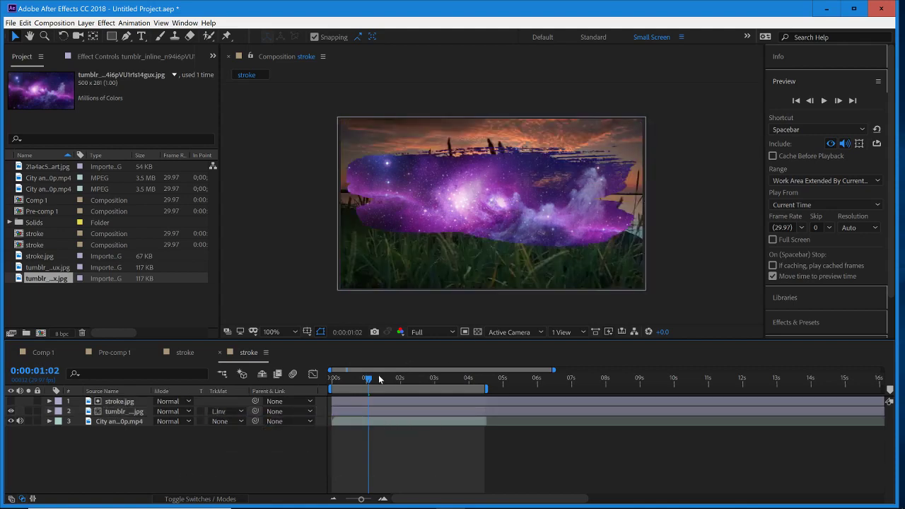
{"action": "left_click_drag", "start_coordinate": [380, 380], "coordinate": [394, 403]}
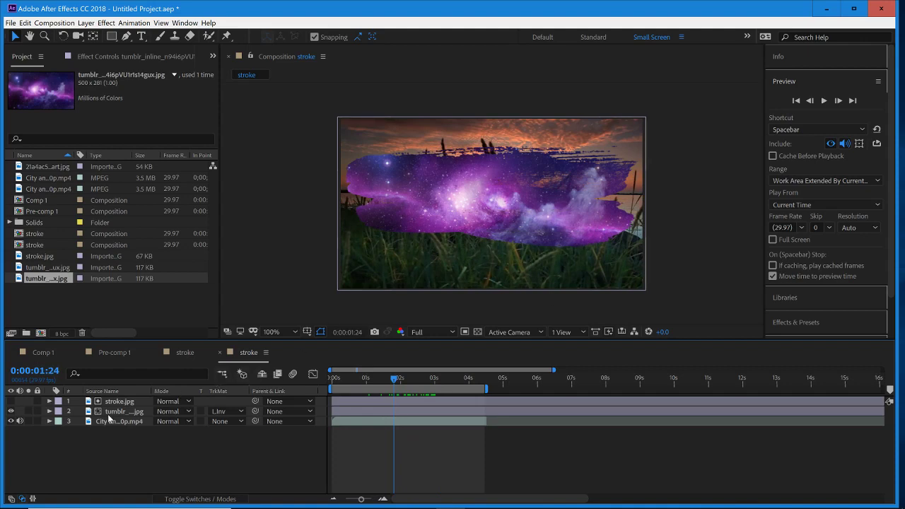
- Undo the galaxy image changes and the deletion of the blue solid, then deselect all layers
{"action": "key", "text": "ctrl+z"}
{"action": "key", "text": "ctrl+z"}
{"action": "key", "text": "ctrl+z"}
{"action": "key", "text": "ctrl+z"}
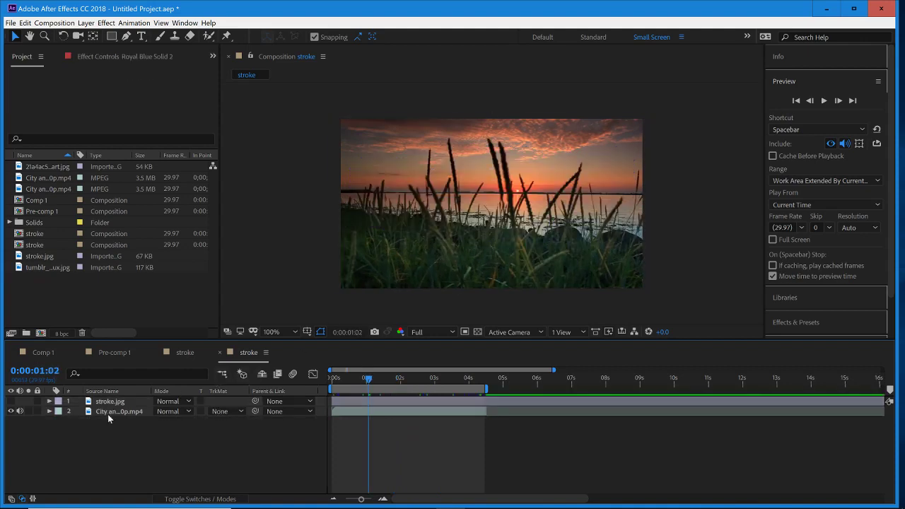
{"action": "key", "text": "ctrl+z"}
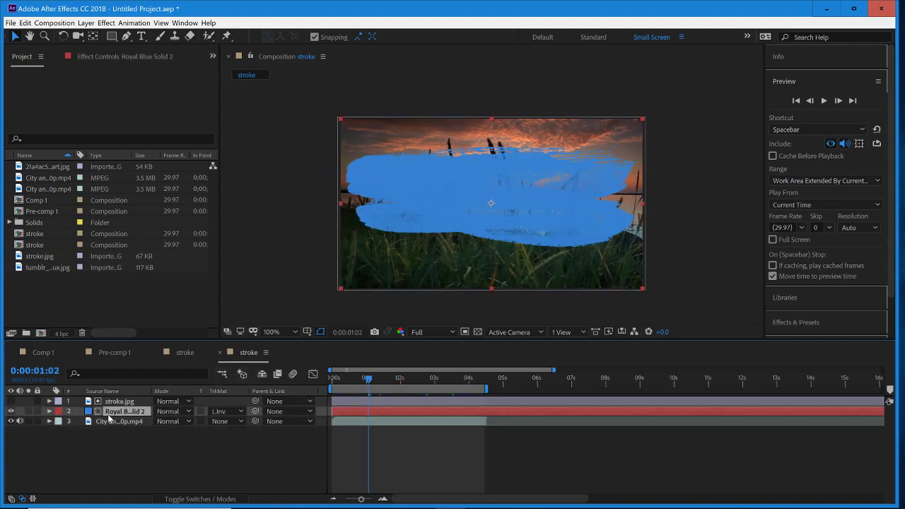
{"action": "left_click", "coordinate": [386, 442]}
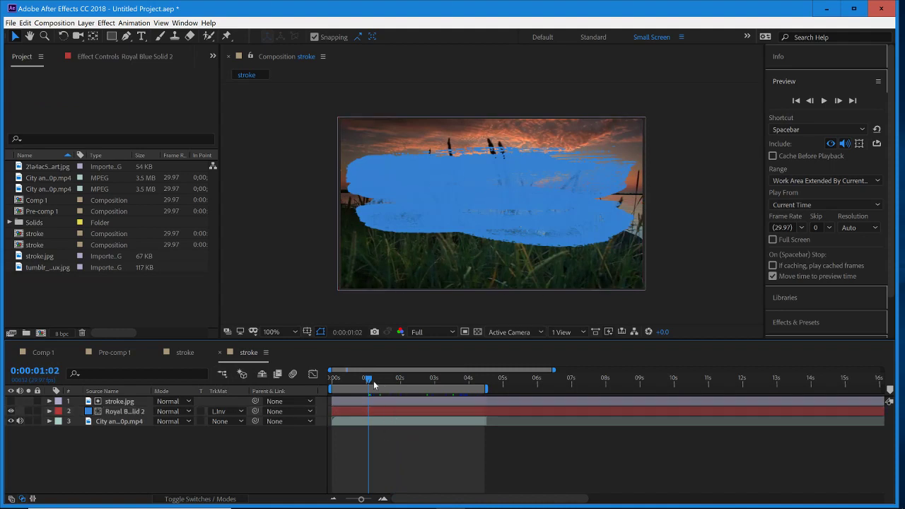
- Move the current time to 0:00:01:15 and search the effects and presets for "linear wipe"
{"action": "left_click_drag", "start_coordinate": [367, 384], "coordinate": [384, 409]}
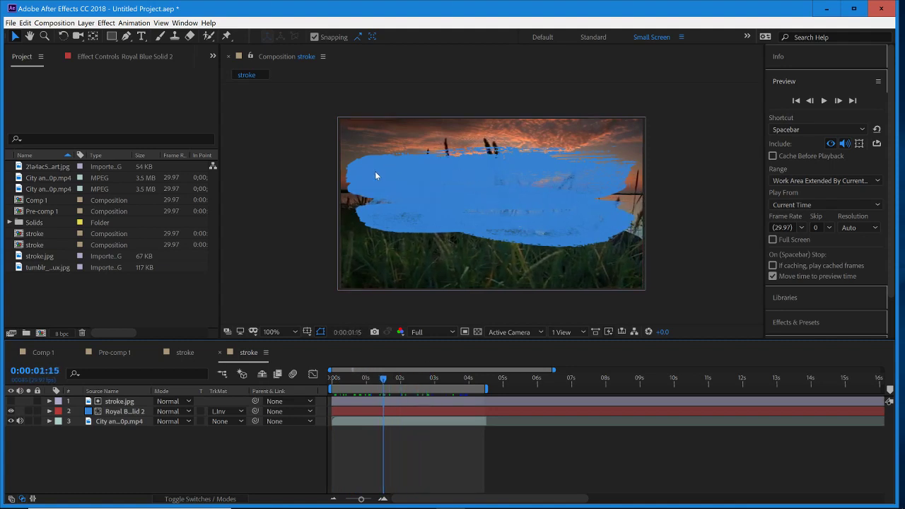
{"action": "left_click", "coordinate": [785, 81]}
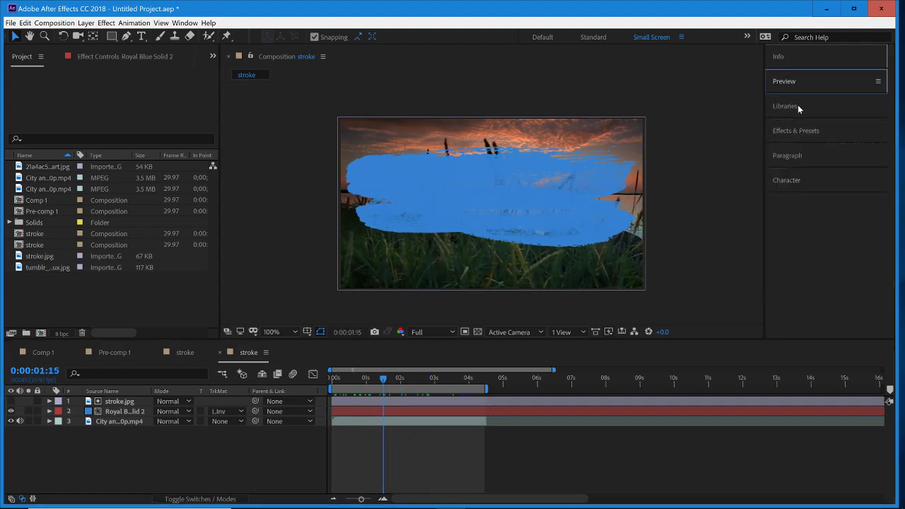
{"action": "left_click", "coordinate": [798, 105]}
{"action": "left_click", "coordinate": [791, 106]}
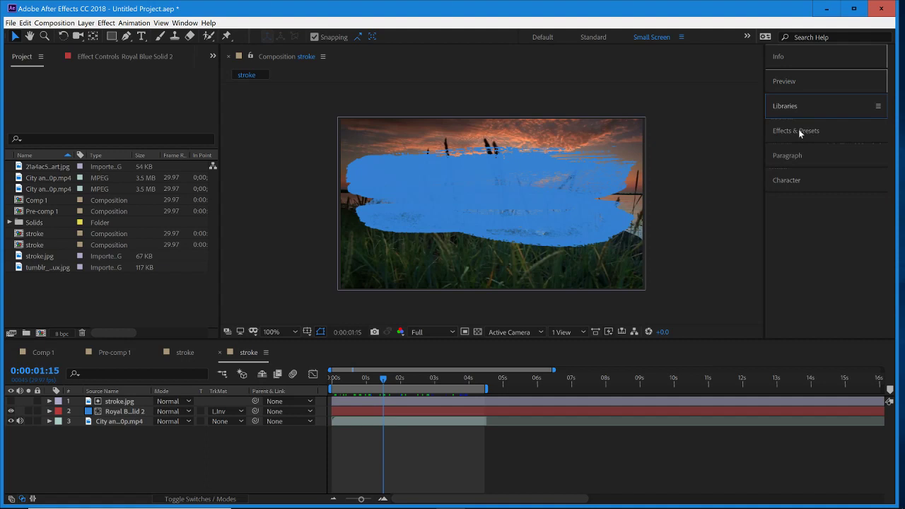
{"action": "left_click", "coordinate": [798, 131]}
{"action": "left_click", "coordinate": [825, 145]}
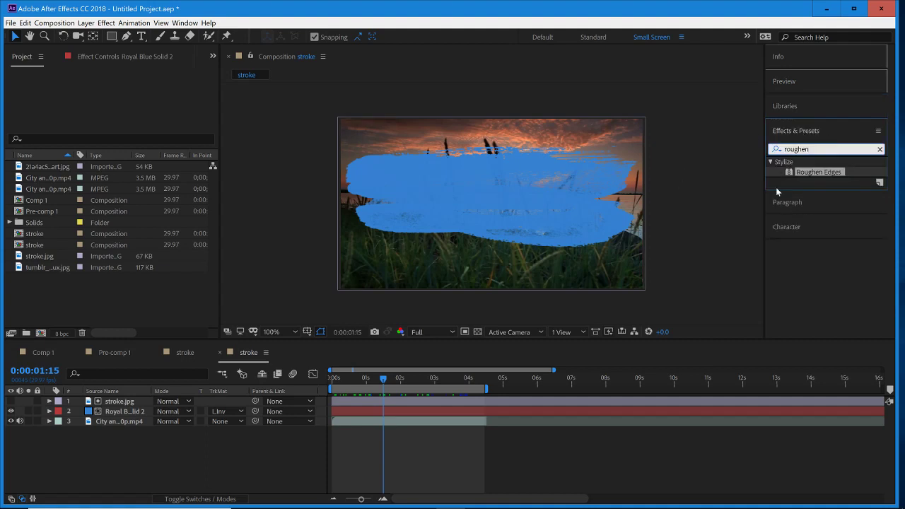
{"action": "key", "text": "BackSpace"}
{"action": "key", "text": "BackSpace"}
{"action": "key", "text": "BackSpace"}
{"action": "key", "text": "BackSpace"}
{"action": "key", "text": "BackSpace"}
{"action": "key", "text": "BackSpace"}
{"action": "key", "text": "BackSpace"}
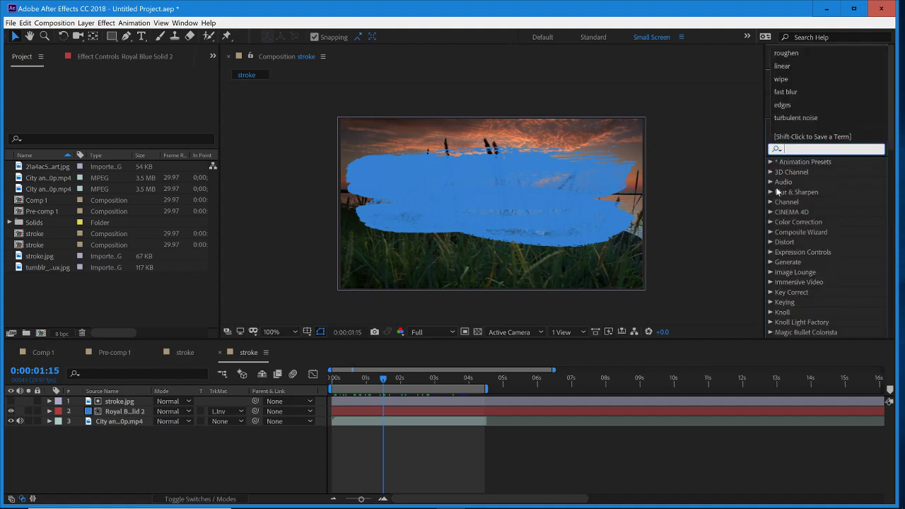
{"action": "type", "text": "linear"}
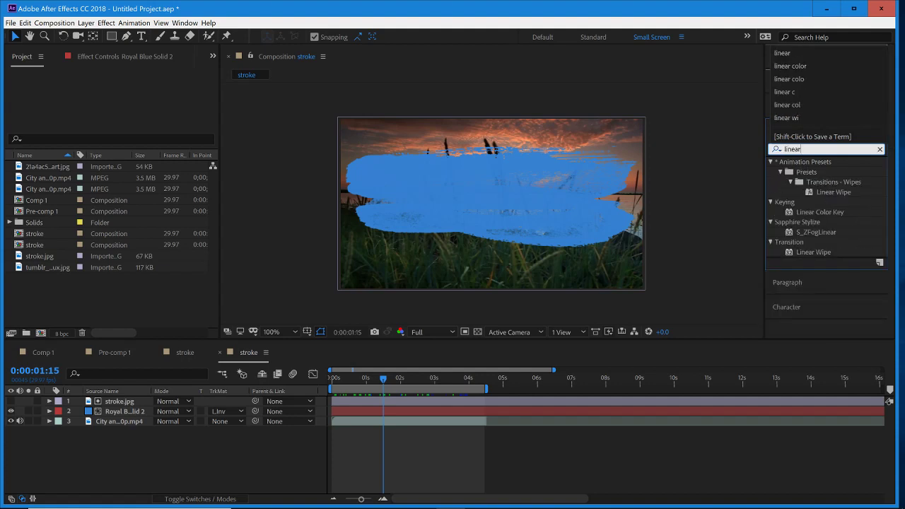
{"action": "type", "text": " wipe"}
- Apply the Linear Wipe preset from Transitions - Wipes to the blue solid and reveal its keyframes in the timeline
{"action": "left_click", "coordinate": [838, 192]}
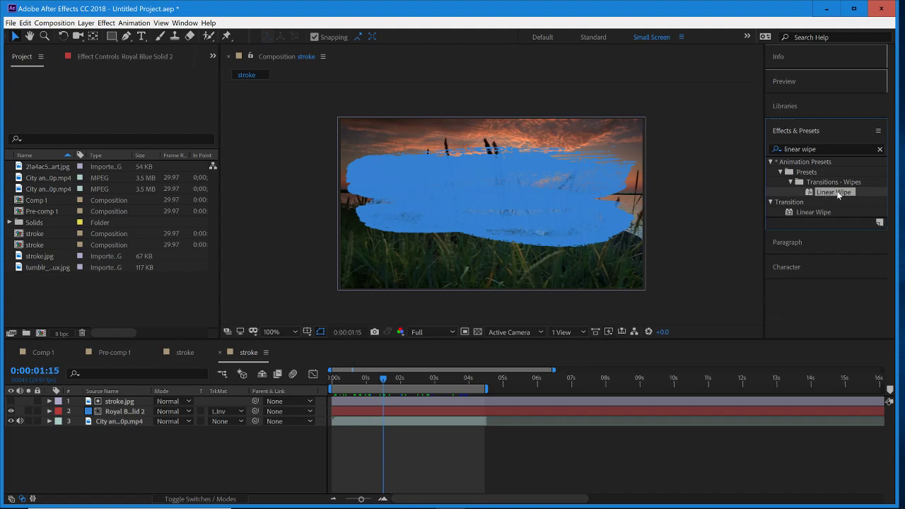
{"action": "mouse_move", "coordinate": [837, 191]}
{"action": "left_mouse_down"}
{"action": "mouse_move", "coordinate": [776, 278]}
{"action": "mouse_move", "coordinate": [367, 444]}
{"action": "mouse_move", "coordinate": [425, 396]}
{"action": "mouse_move", "coordinate": [340, 411]}
{"action": "mouse_move", "coordinate": [384, 411]}
{"action": "left_mouse_up"}
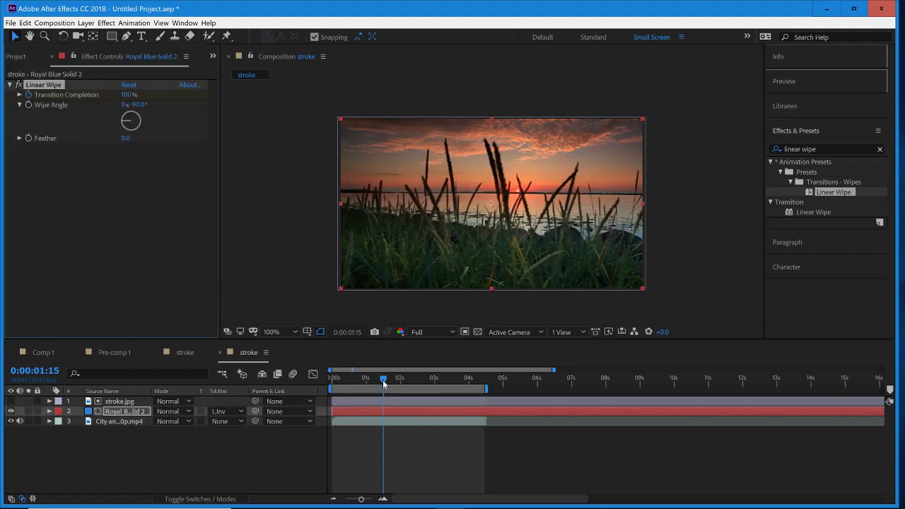
{"action": "key", "text": "u"}
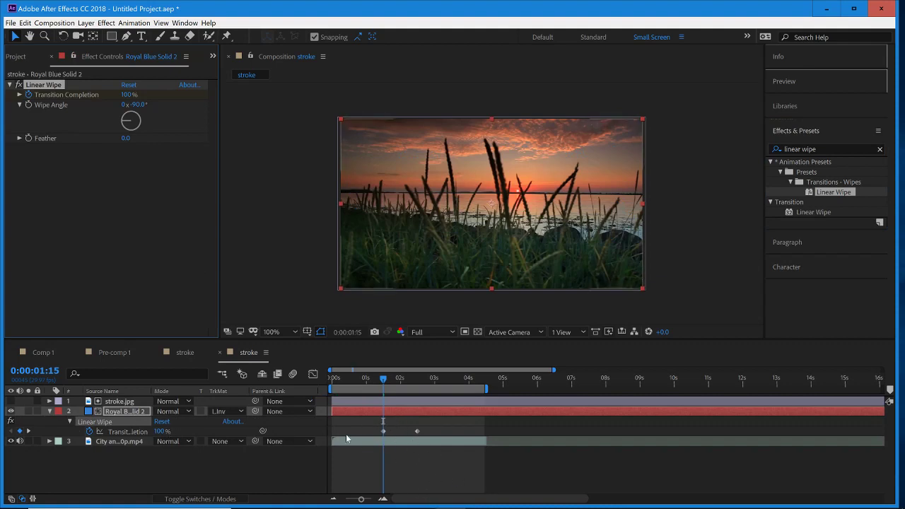
- Preview the linear wipe animation of the blue stroke from 0:00:01:13
{"action": "mouse_move", "coordinate": [386, 383]}
{"action": "left_mouse_down"}
{"action": "mouse_move", "coordinate": [425, 397]}
{"action": "mouse_move", "coordinate": [382, 409]}
{"action": "left_mouse_up"}
{"action": "key", "text": "space"}
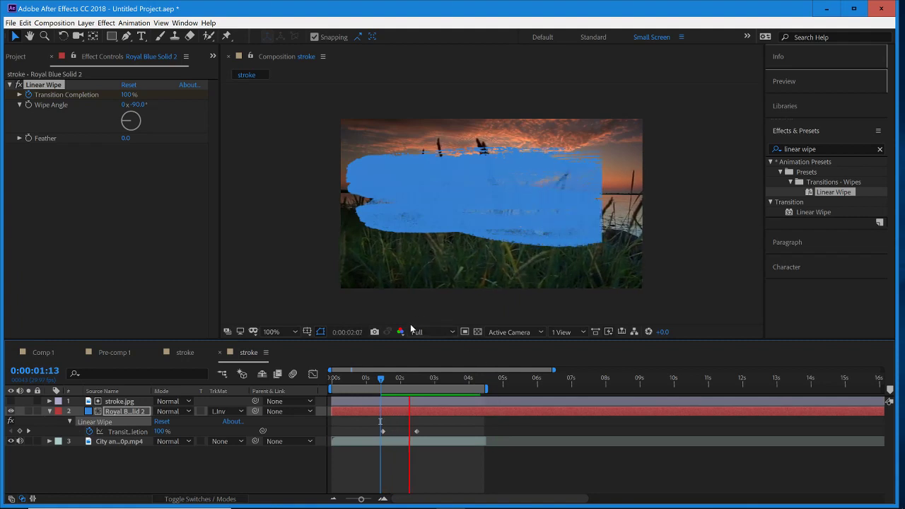
{"action": "key", "text": "space"}
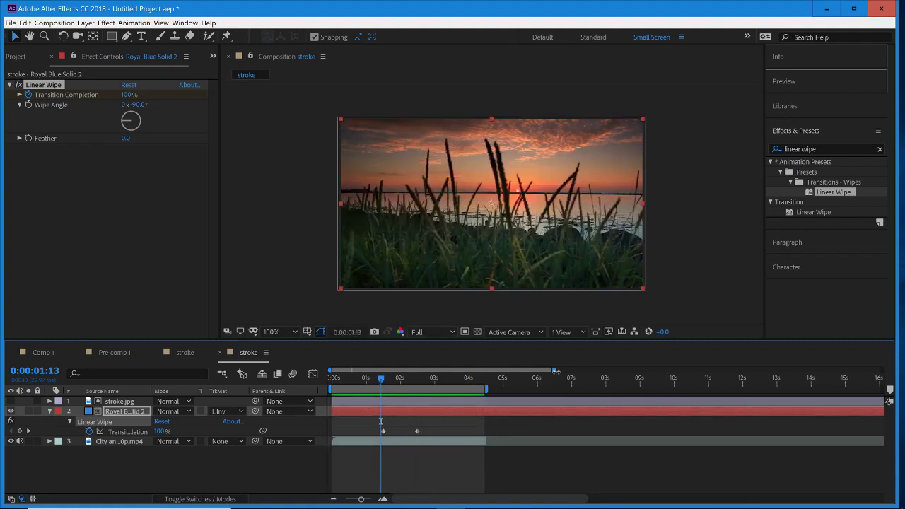
- Move the wipe's end keyframe on the blue solid earlier to 0:00:02:01 and preview the faster reveal
{"action": "left_click_drag", "start_coordinate": [547, 370], "coordinate": [443, 372]}
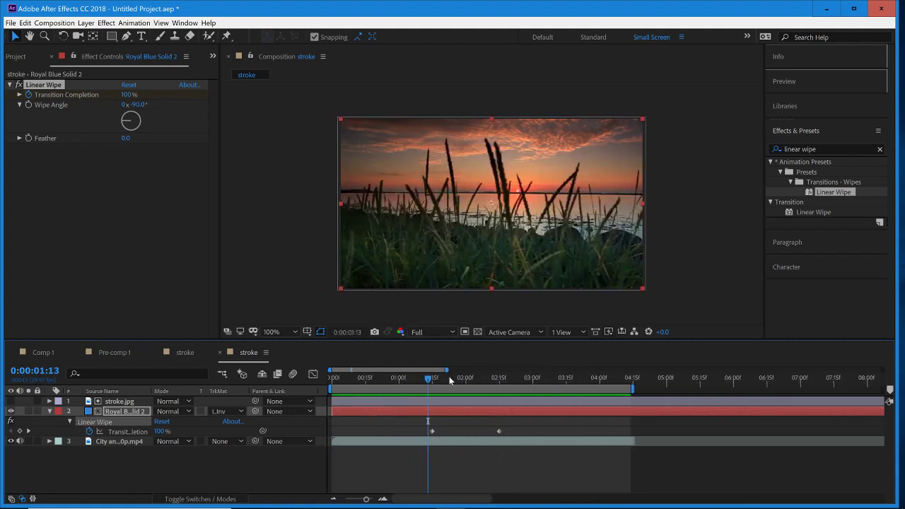
{"action": "left_click", "coordinate": [490, 433]}
{"action": "left_click_drag", "start_coordinate": [500, 432], "coordinate": [467, 431]}
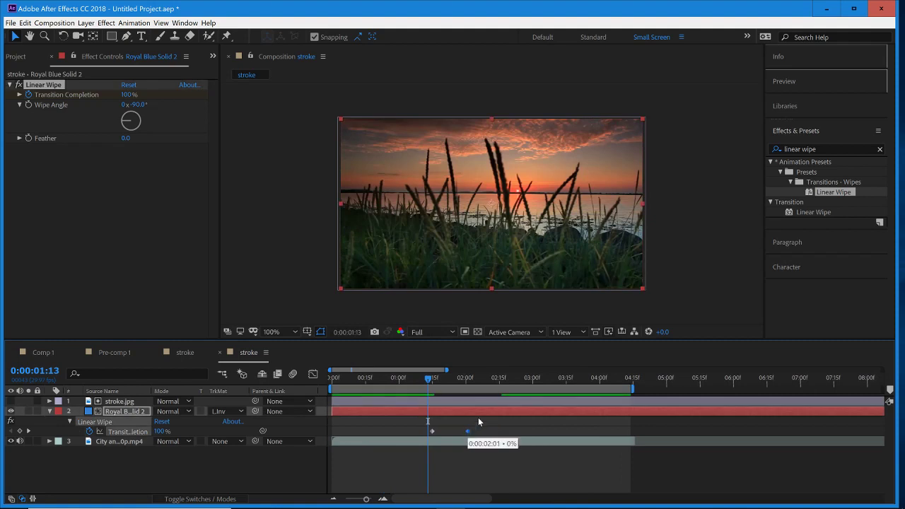
{"action": "key", "text": "space"}
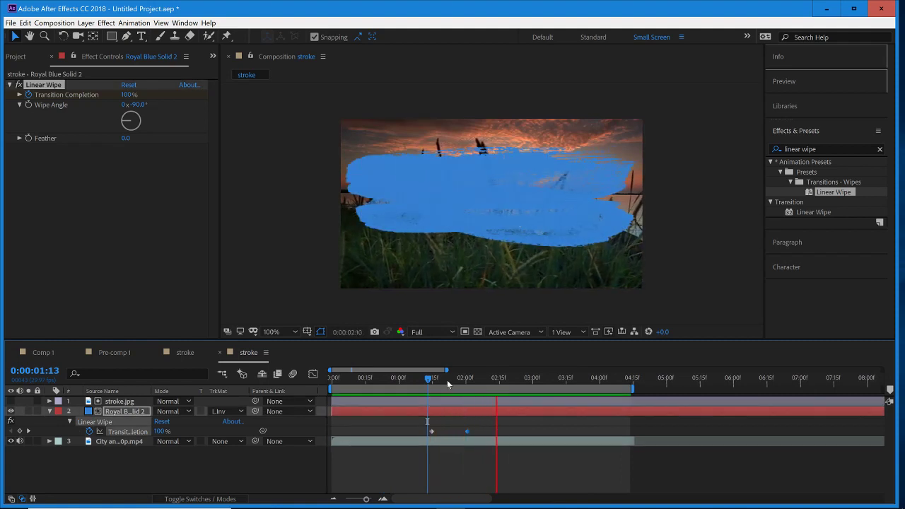
- Apply Easy Ease to both Transition Completion keyframes and preview the wipe from 0:00:01:09
{"action": "left_click_drag", "start_coordinate": [428, 383], "coordinate": [420, 381]}
{"action": "mouse_move", "coordinate": [493, 426]}
{"action": "left_mouse_down"}
{"action": "mouse_move", "coordinate": [427, 435]}
{"action": "mouse_move", "coordinate": [435, 435]}
{"action": "left_mouse_up"}
{"action": "right_click", "coordinate": [431, 433]}
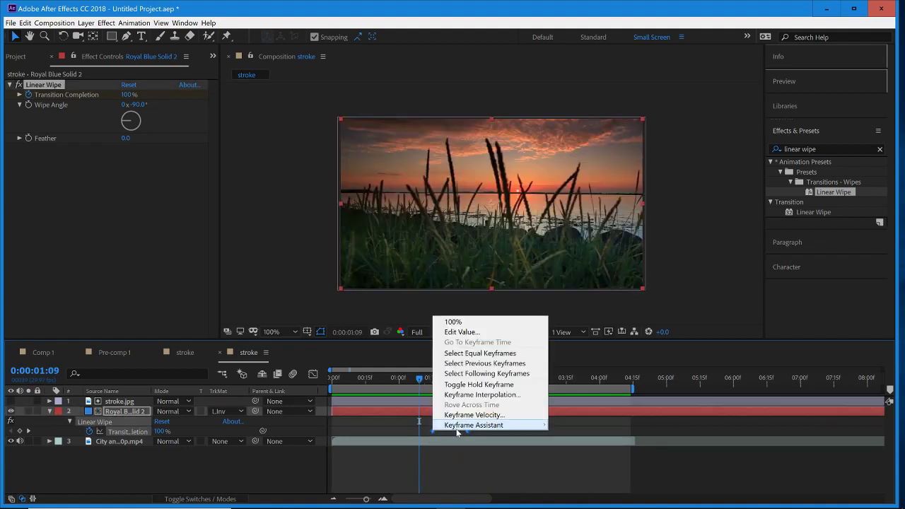
{"action": "mouse_move", "coordinate": [469, 425]}
{"action": "left_click", "coordinate": [577, 359]}
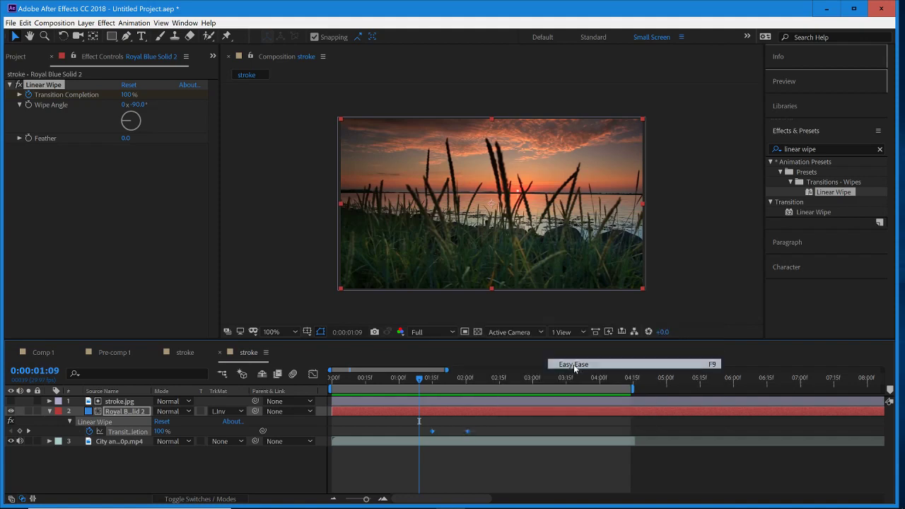
{"action": "key", "text": "space"}
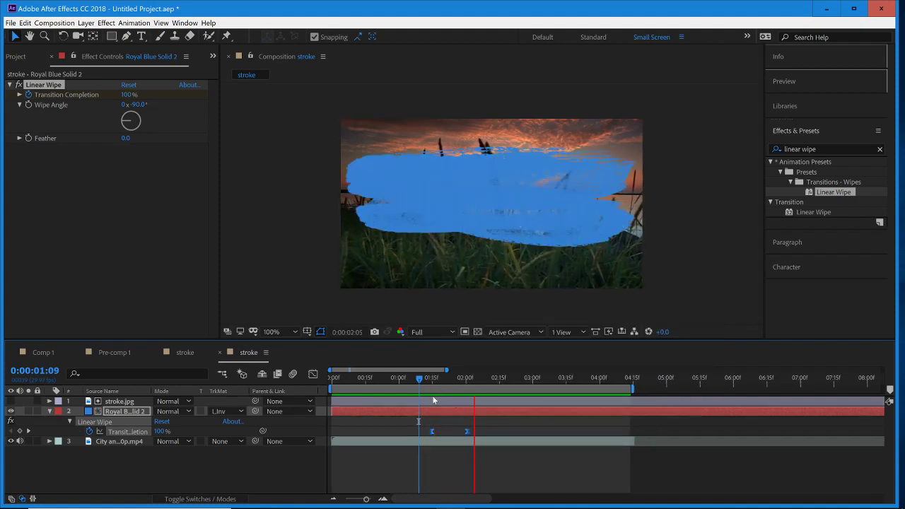
- At 0:00:01:19, find the Roughen Edges effect by searching for "roughen" and apply it to the blue solid
{"action": "mouse_move", "coordinate": [424, 379]}
{"action": "left_mouse_down"}
{"action": "mouse_move", "coordinate": [470, 395]}
{"action": "mouse_move", "coordinate": [448, 396]}
{"action": "left_mouse_up"}
{"action": "left_click", "coordinate": [494, 466]}
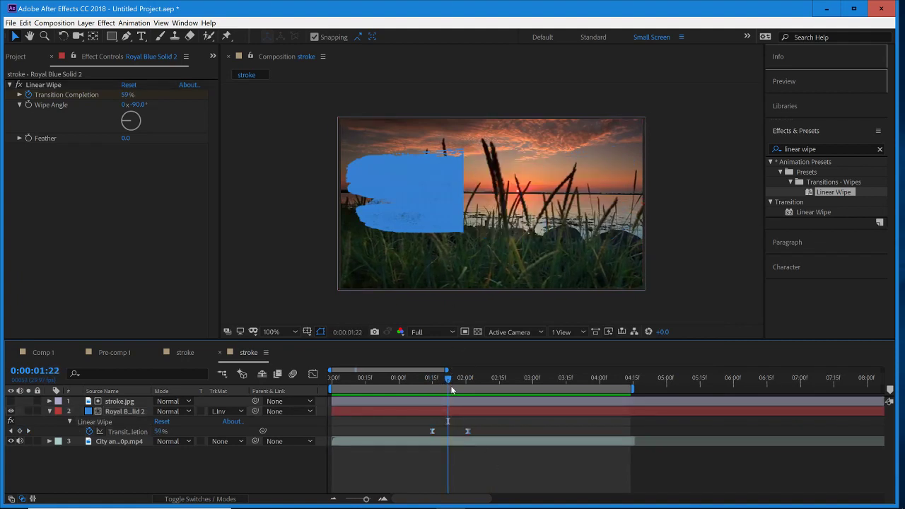
{"action": "left_click_drag", "start_coordinate": [451, 386], "coordinate": [441, 389]}
{"action": "left_click", "coordinate": [825, 150]}
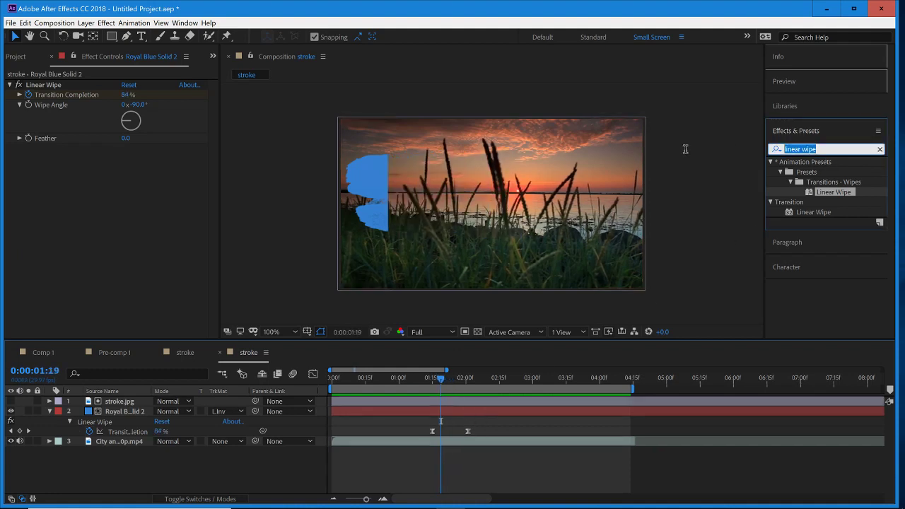
{"action": "type", "text": "roughen"}
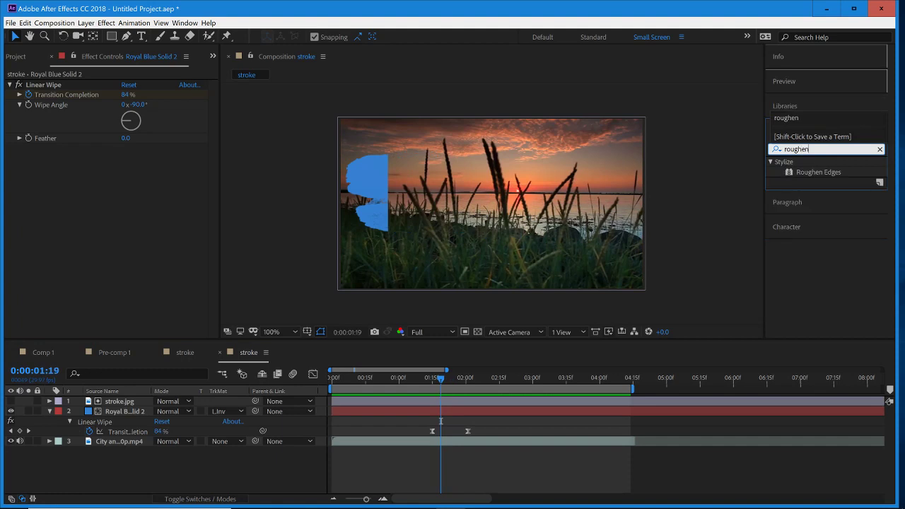
{"action": "left_click", "coordinate": [821, 174]}
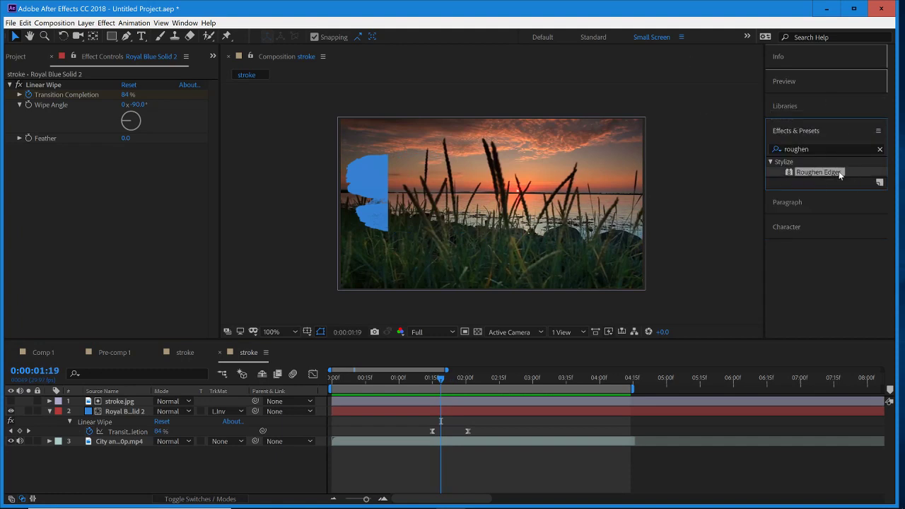
{"action": "left_click_drag", "start_coordinate": [832, 168], "coordinate": [406, 413]}
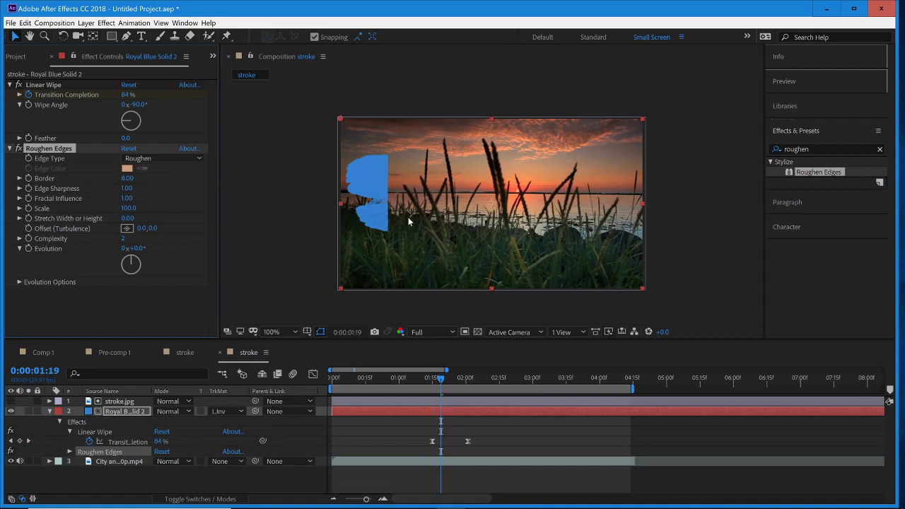
- Raise the Roughen Edges Border to 185.10, checking the wipe's edge at 0:00:01:24
{"action": "key", "text": "period"}
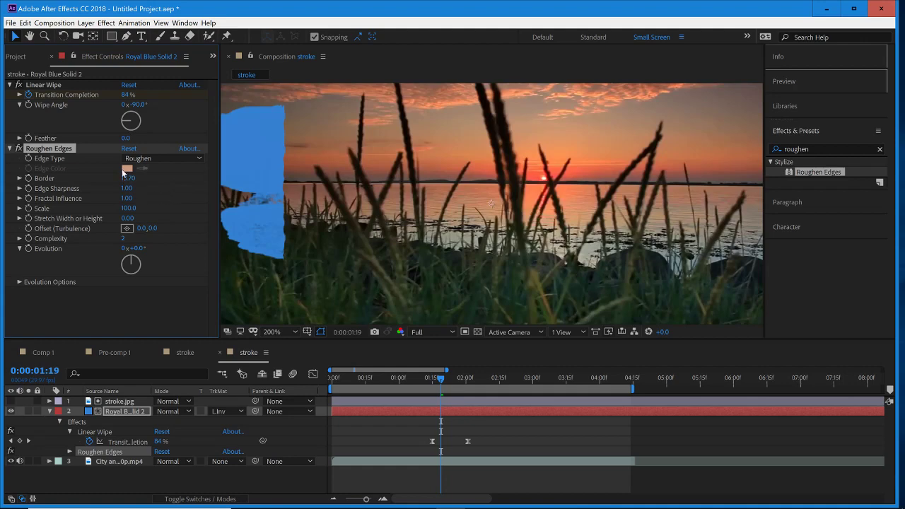
{"action": "key", "text": "ctrl+z"}
{"action": "left_click_drag", "start_coordinate": [127, 180], "coordinate": [282, 192]}
{"action": "left_click_drag", "start_coordinate": [523, 203], "coordinate": [728, 214]}
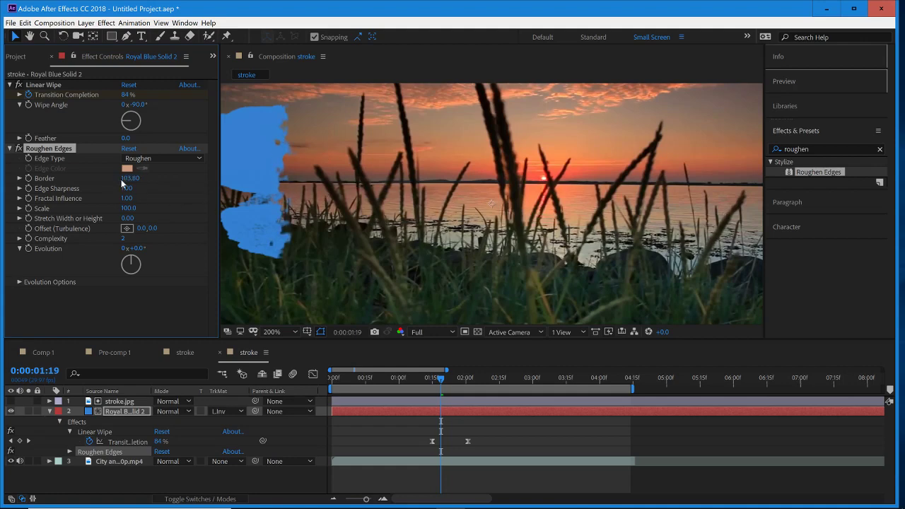
{"action": "left_click_drag", "start_coordinate": [444, 384], "coordinate": [453, 384]}
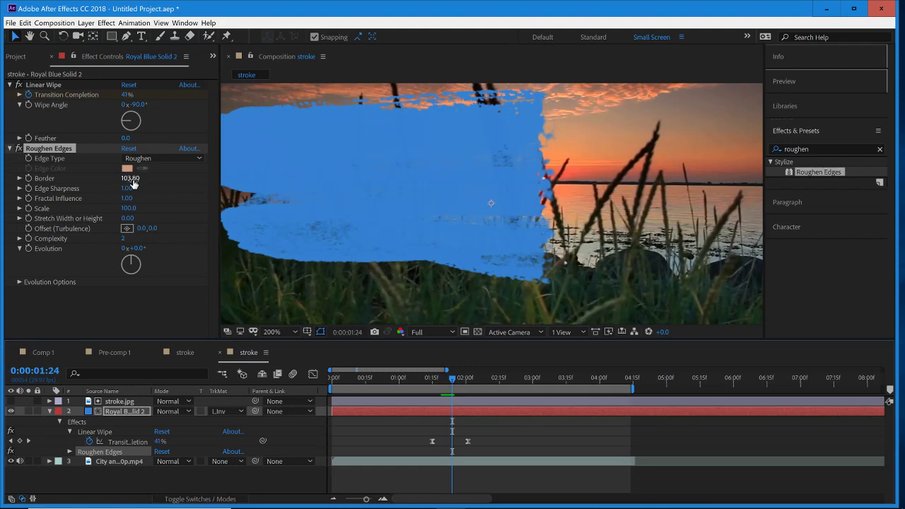
{"action": "left_click_drag", "start_coordinate": [129, 179], "coordinate": [154, 189]}
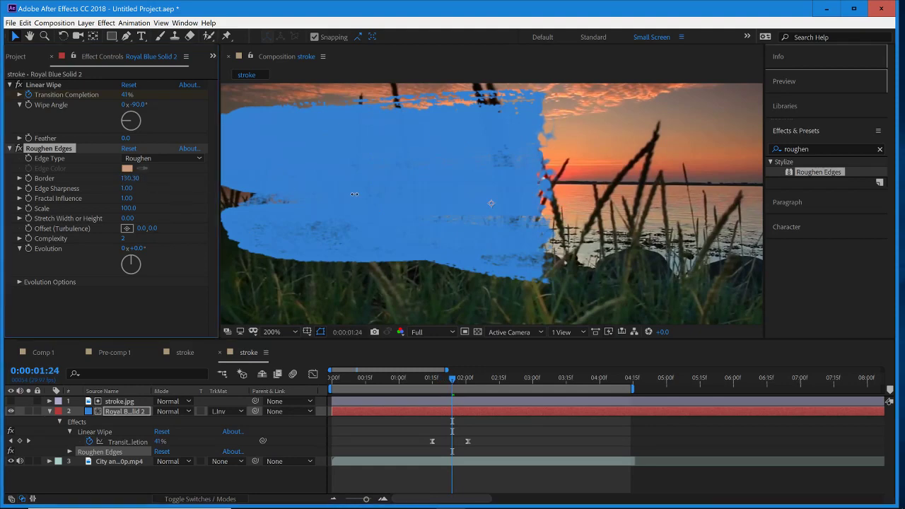
{"action": "left_click_drag", "start_coordinate": [281, 205], "coordinate": [630, 220]}
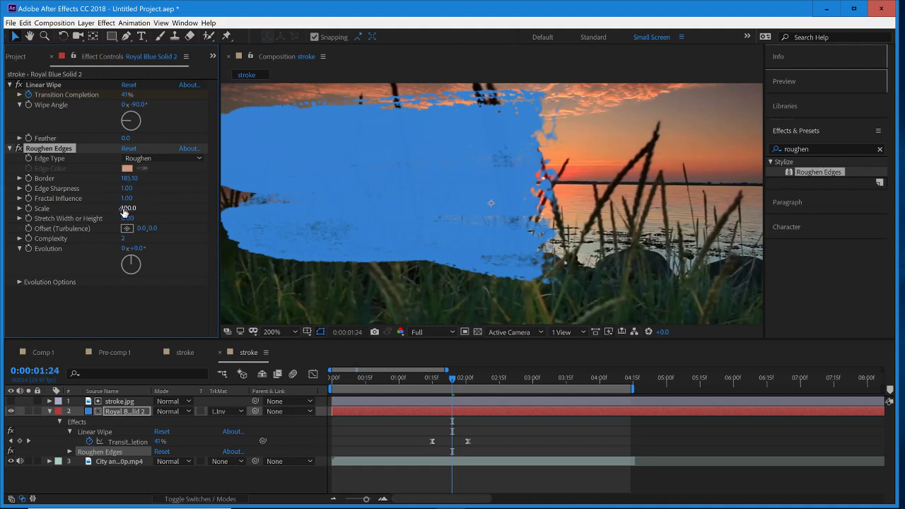
- Try a Roughen Edges Scale of 475.0 and preview the wipe from 0:00:01:16
{"action": "left_click_drag", "start_coordinate": [128, 211], "coordinate": [128, 211]}
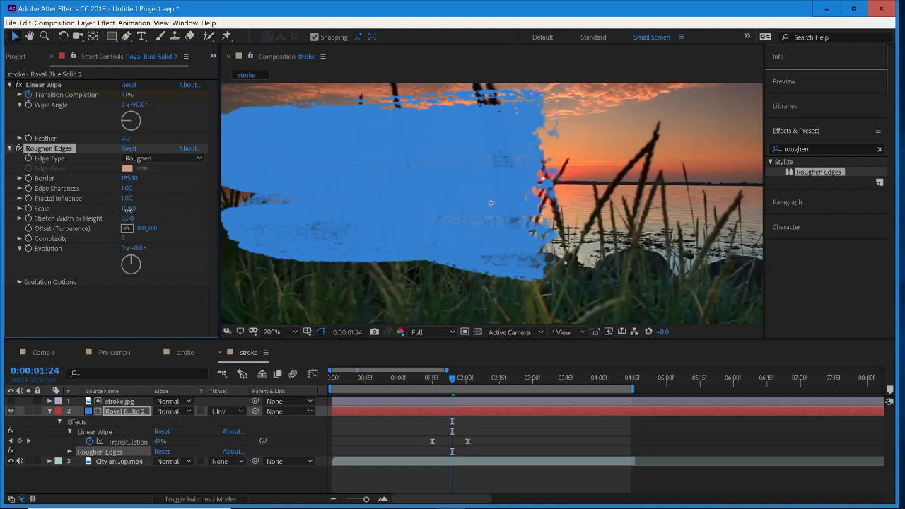
{"action": "scroll", "coordinate": [447, 225], "scroll_direction": "down", "scroll_amount": 2}
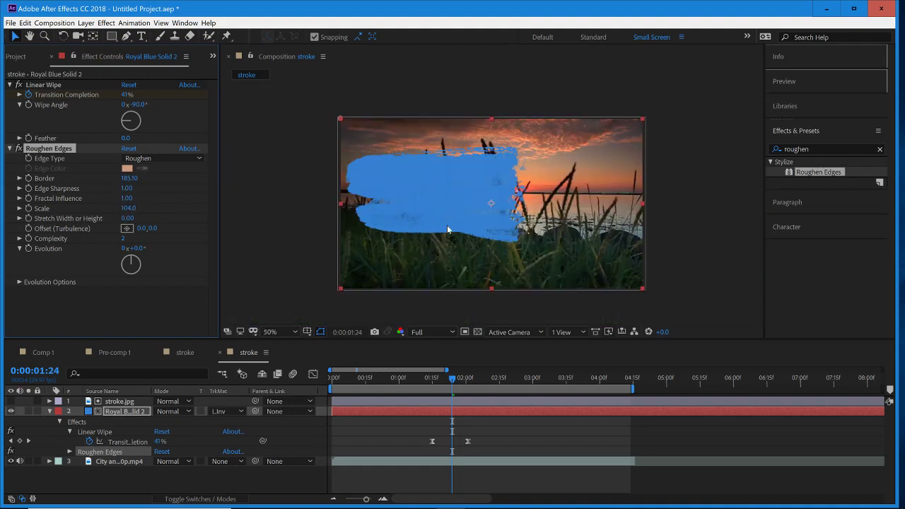
{"action": "scroll", "coordinate": [239, 212], "scroll_direction": "up", "scroll_amount": 1}
{"action": "mouse_move", "coordinate": [133, 211]}
{"action": "left_mouse_down"}
{"action": "mouse_move", "coordinate": [387, 222]}
{"action": "mouse_move", "coordinate": [375, 230]}
{"action": "left_mouse_up"}
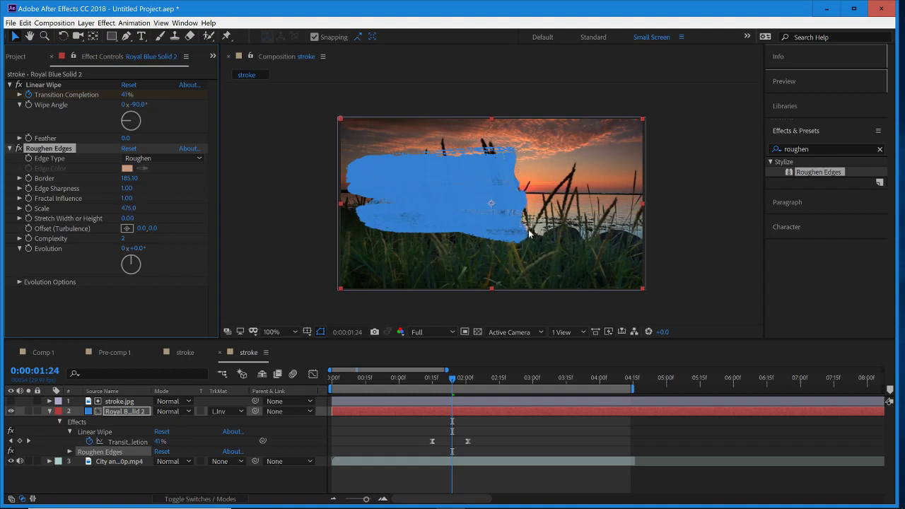
{"action": "mouse_move", "coordinate": [454, 383]}
{"action": "left_mouse_down"}
{"action": "mouse_move", "coordinate": [463, 383]}
{"action": "mouse_move", "coordinate": [443, 394]}
{"action": "mouse_move", "coordinate": [435, 388]}
{"action": "left_mouse_up"}
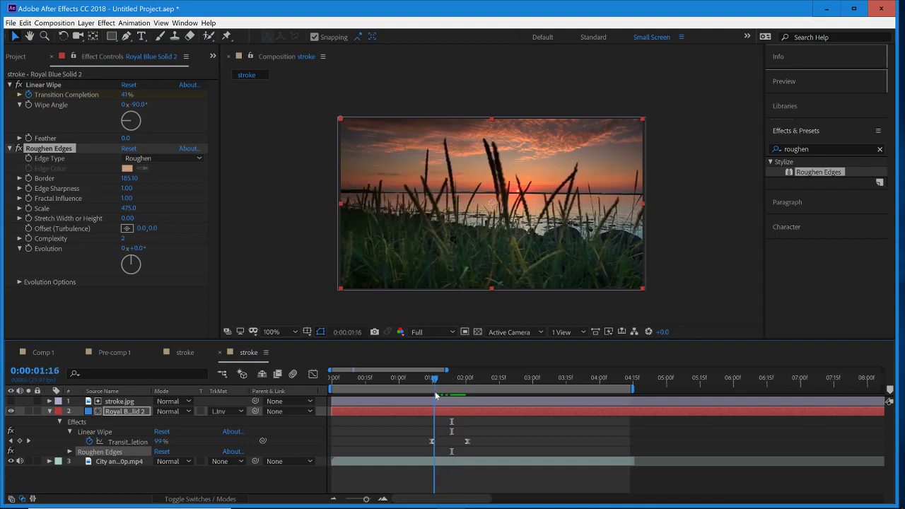
{"action": "key", "text": "space"}
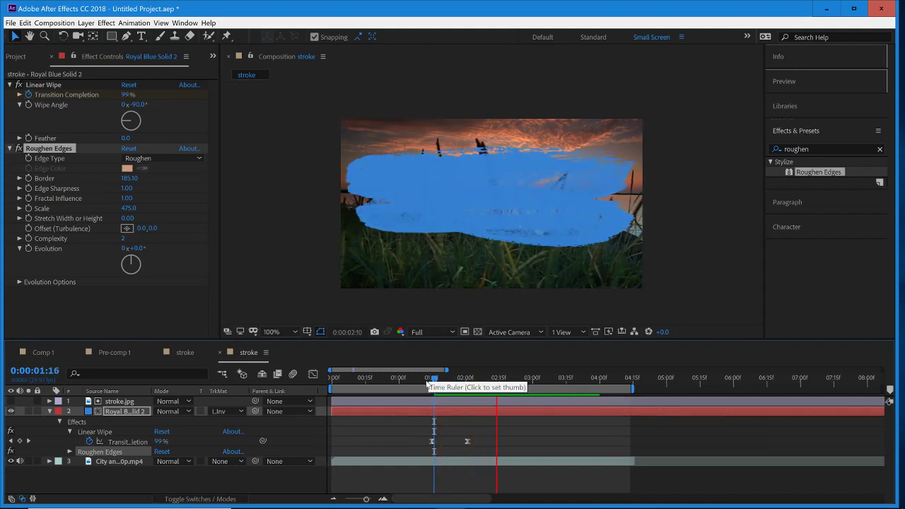
- Check the wipe's edge at 0:00:01:22 and reduce the Roughen Edges Scale to 29.0
{"action": "left_click", "coordinate": [440, 386]}
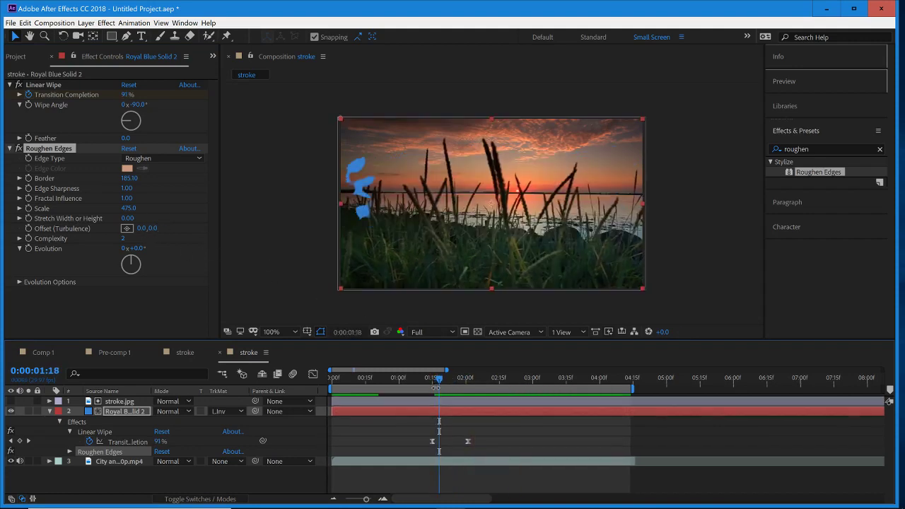
{"action": "left_click_drag", "start_coordinate": [442, 386], "coordinate": [448, 386]}
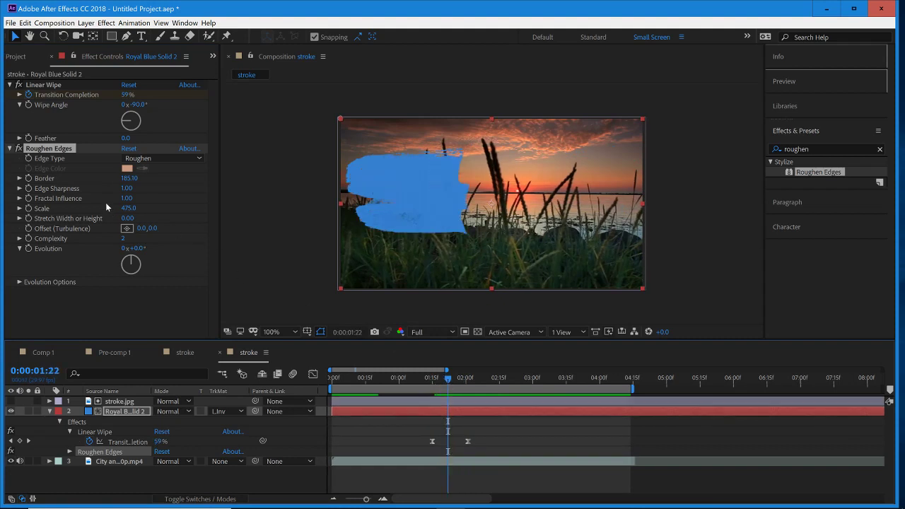
{"action": "mouse_move", "coordinate": [127, 214]}
{"action": "left_mouse_down"}
{"action": "mouse_move", "coordinate": [114, 223]}
{"action": "mouse_move", "coordinate": [122, 212]}
{"action": "mouse_move", "coordinate": [78, 213]}
{"action": "left_mouse_up"}
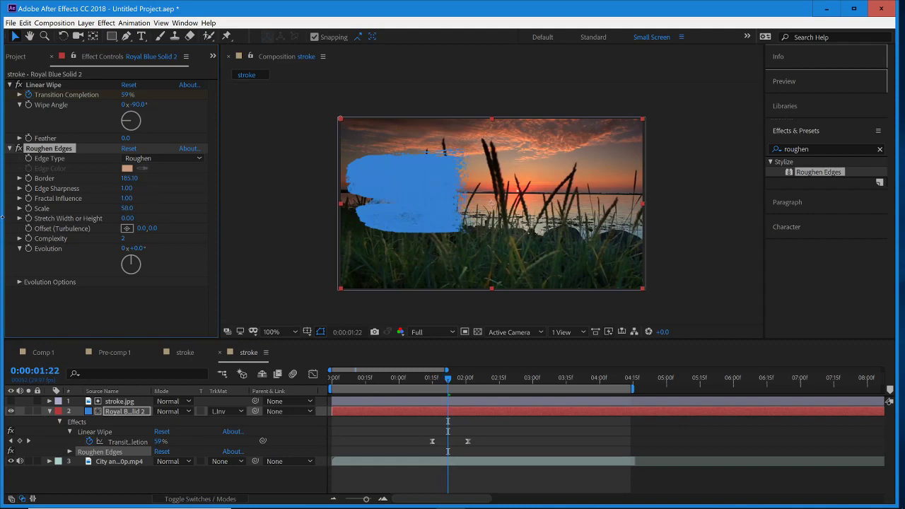
{"action": "scroll", "coordinate": [438, 164], "scroll_direction": "up", "scroll_amount": 2}
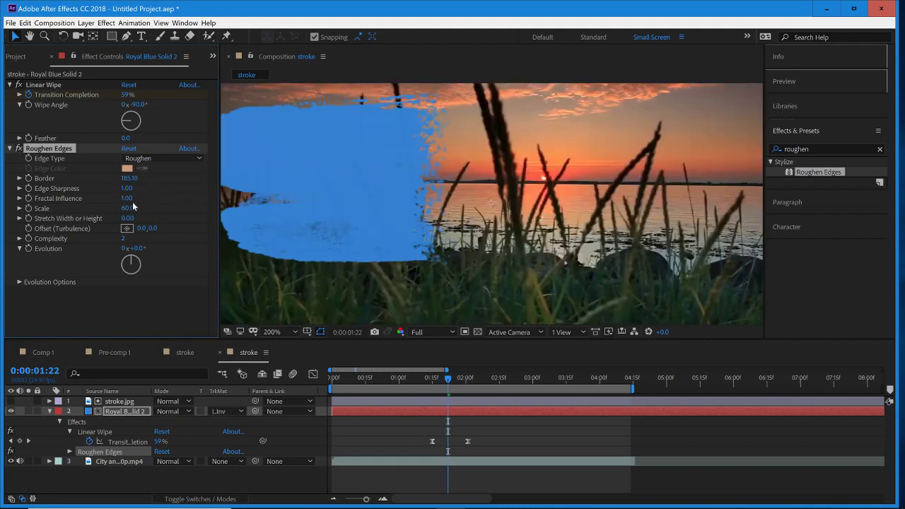
{"action": "left_click_drag", "start_coordinate": [133, 206], "coordinate": [119, 211]}
{"action": "scroll", "coordinate": [435, 236], "scroll_direction": "down", "scroll_amount": 2}
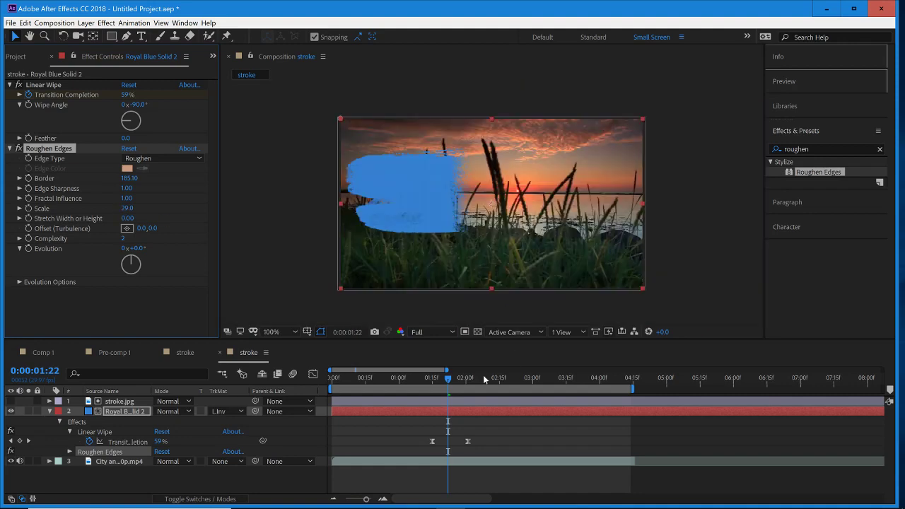
- Preview the roughened wipe from 0:00:01:16 and return the current time to 0:00:01:15
{"action": "mouse_move", "coordinate": [450, 383]}
{"action": "left_mouse_down"}
{"action": "mouse_move", "coordinate": [460, 384]}
{"action": "mouse_move", "coordinate": [426, 388]}
{"action": "left_mouse_up"}
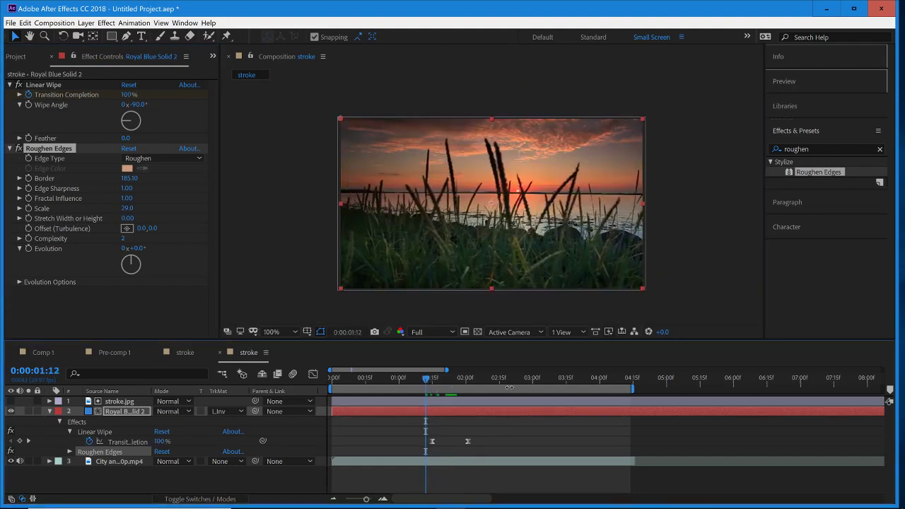
{"action": "key", "text": "Page_Down"}
{"action": "key", "text": "Page_Down"}
{"action": "key", "text": "Page_Down"}
{"action": "key", "text": "Page_Down"}
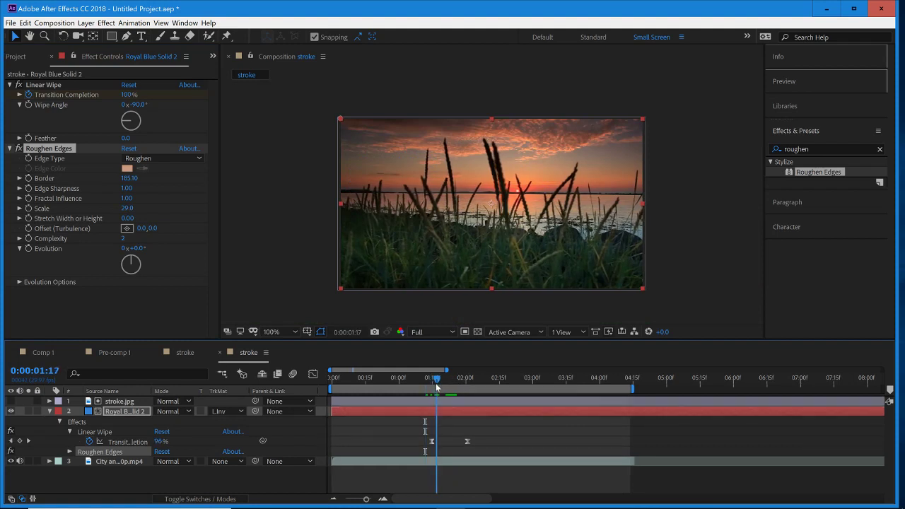
{"action": "key", "text": "space"}
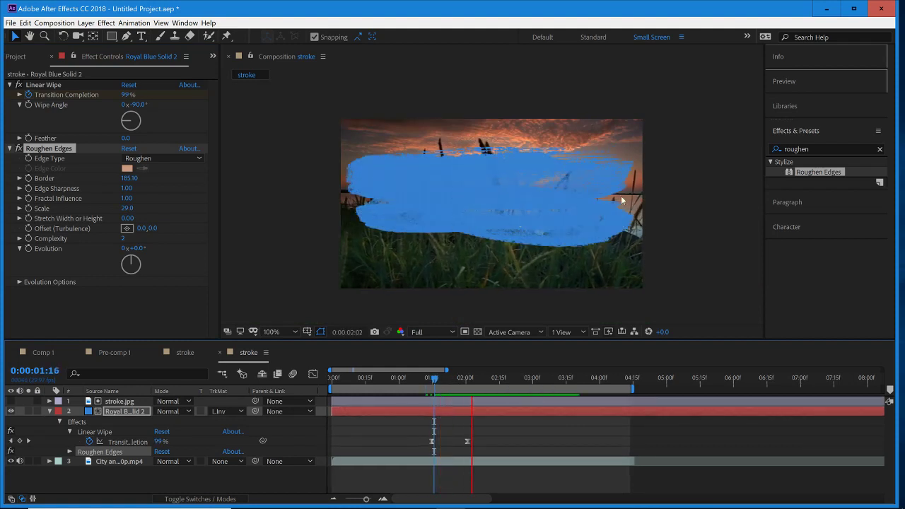
{"action": "key", "text": "space"}
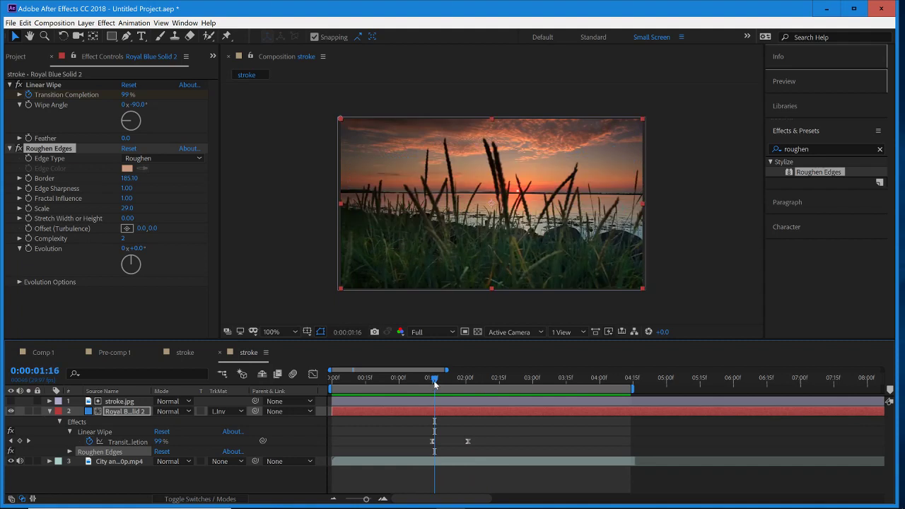
{"action": "key", "text": "Page_Up"}
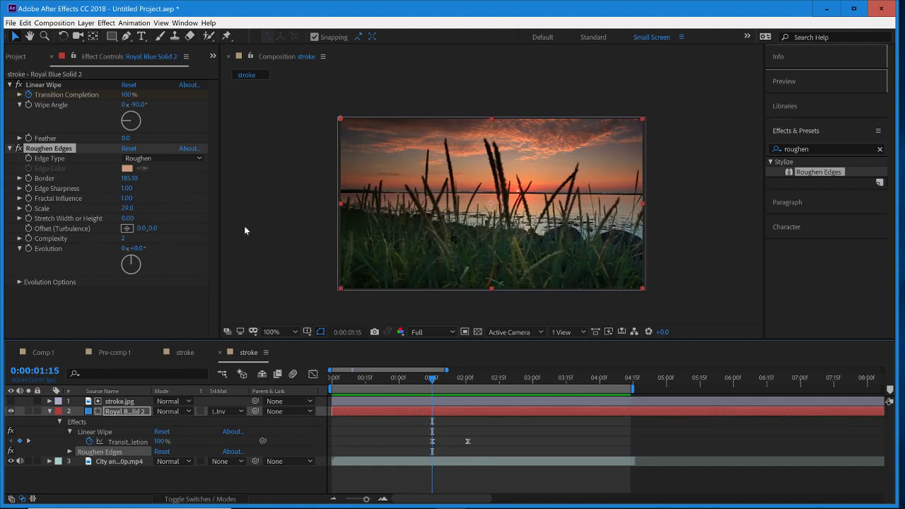
- At 0:00:01:25, try scaling the blue solid down to 84% and undo the change
{"action": "left_click_drag", "start_coordinate": [449, 384], "coordinate": [453, 381]}
{"action": "left_click", "coordinate": [138, 411]}
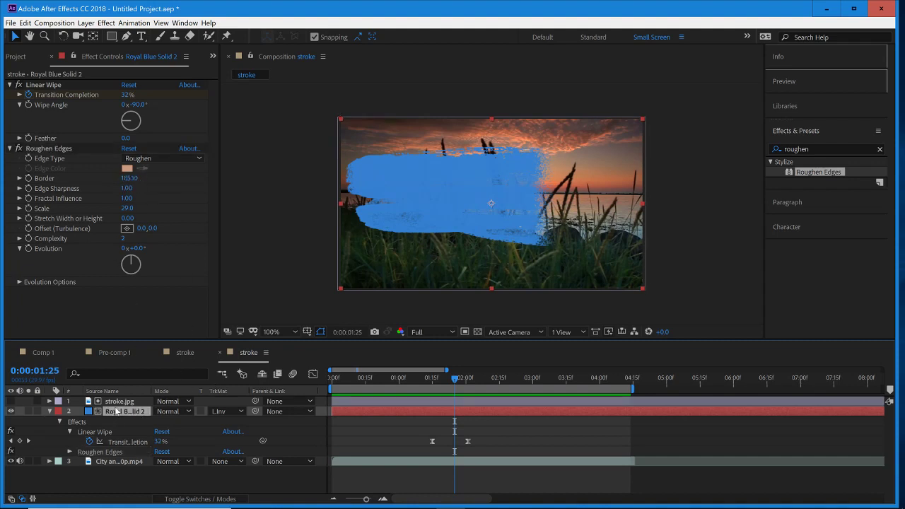
{"action": "key", "text": "s"}
{"action": "left_click_drag", "start_coordinate": [188, 422], "coordinate": [174, 422]}
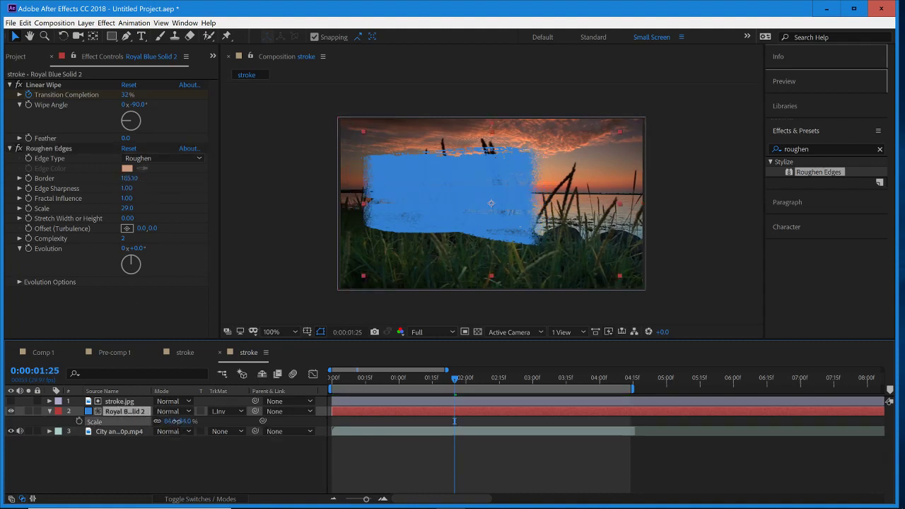
{"action": "key", "text": "ctrl+z"}
- Try scaling the stroke.jpg matte layer down to 184% and undo the change
{"action": "left_click", "coordinate": [136, 401]}
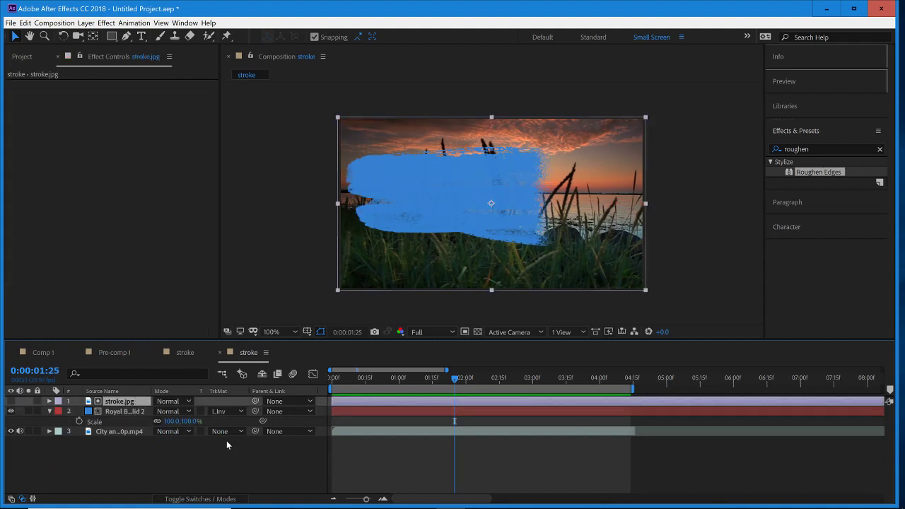
{"action": "key", "text": "s"}
{"action": "left_click_drag", "start_coordinate": [188, 411], "coordinate": [181, 411]}
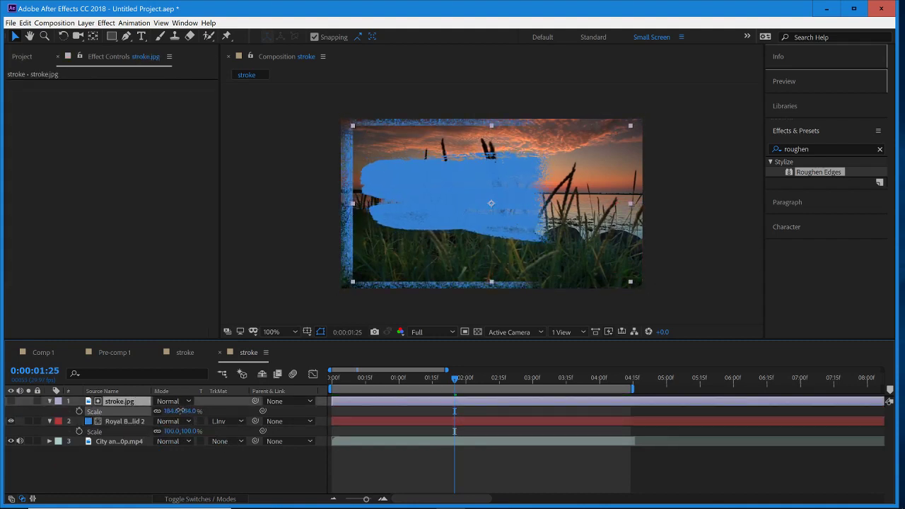
{"action": "key", "text": "Return"}
{"action": "key", "text": "ctrl+z"}
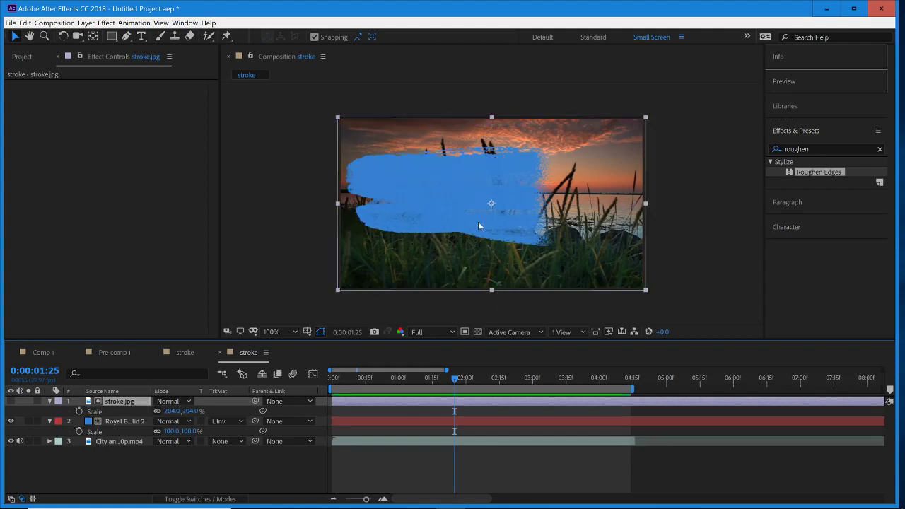
- Collapse the Scale properties of the stroke.jpg and blue solid layers and leave both layers deselected
{"action": "left_click", "coordinate": [342, 292]}
{"action": "left_click", "coordinate": [120, 421]}
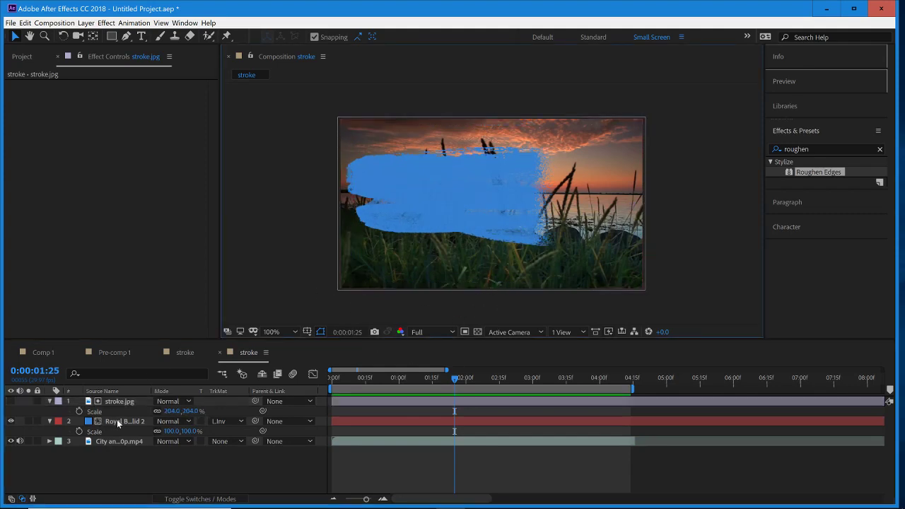
{"action": "left_click", "coordinate": [49, 401]}
{"action": "left_click", "coordinate": [49, 411]}
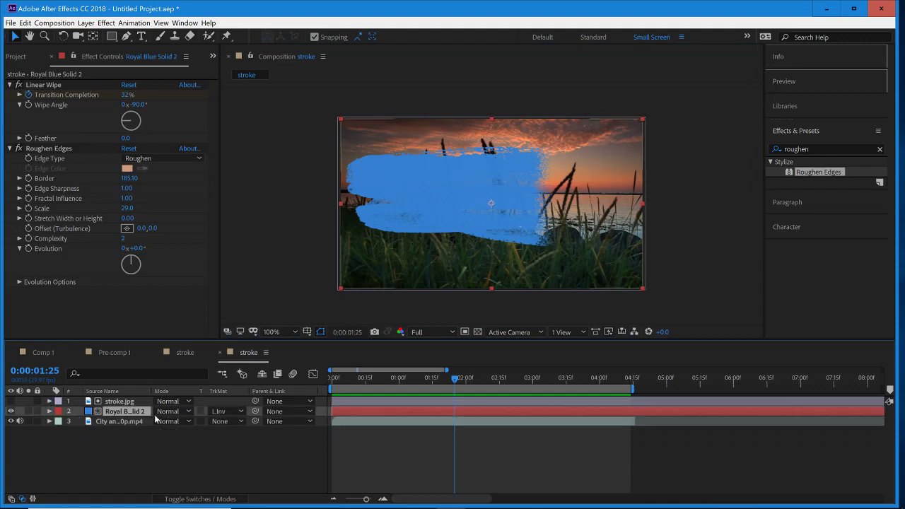
{"action": "left_click", "coordinate": [123, 401]}
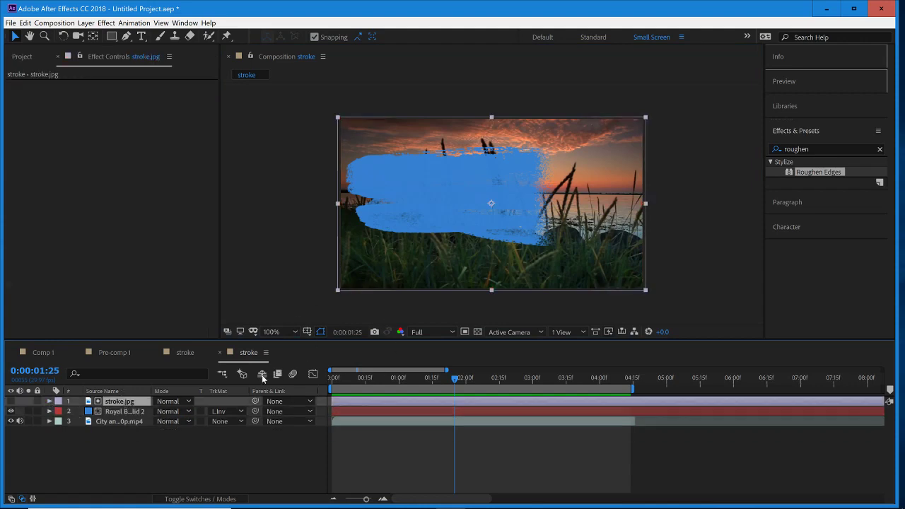
{"action": "left_click", "coordinate": [137, 416], "text": "shift"}
{"action": "left_click", "coordinate": [151, 434]}
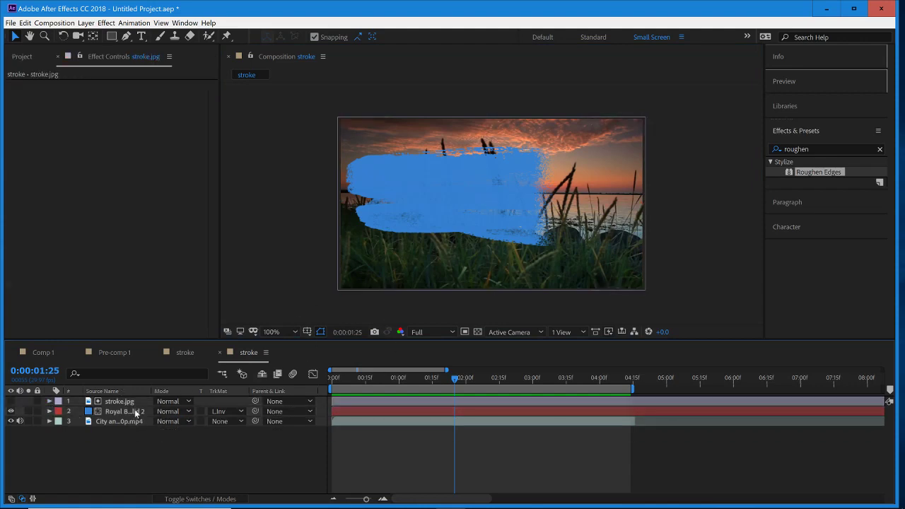
- Pre-compose the stroke.jpg and blue solid layers together into a new composition named "final stroke"
{"action": "left_click", "coordinate": [136, 404]}
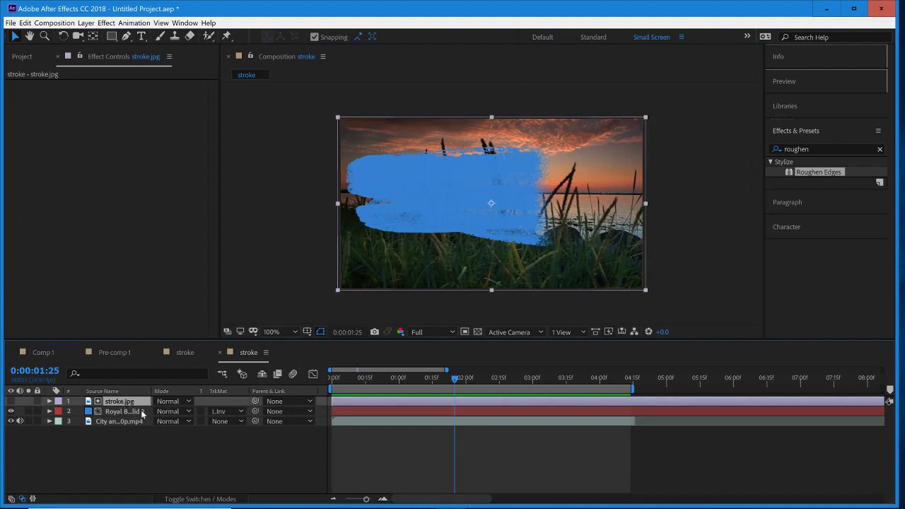
{"action": "left_click", "coordinate": [134, 412], "text": "shift"}
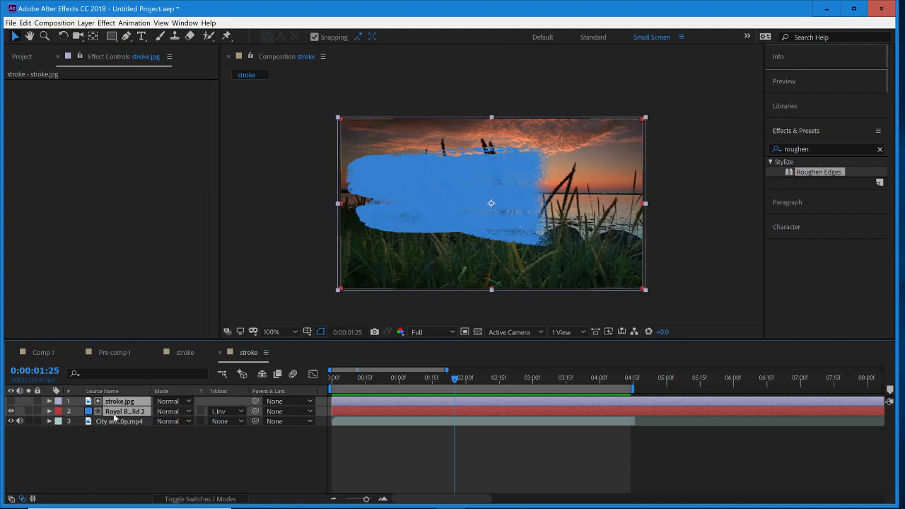
{"action": "right_click", "coordinate": [121, 412]}
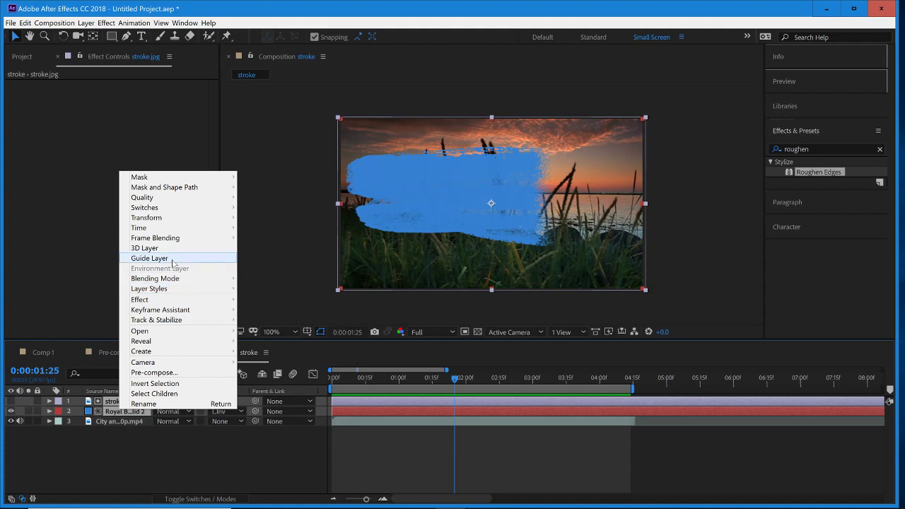
{"action": "left_click", "coordinate": [154, 373]}
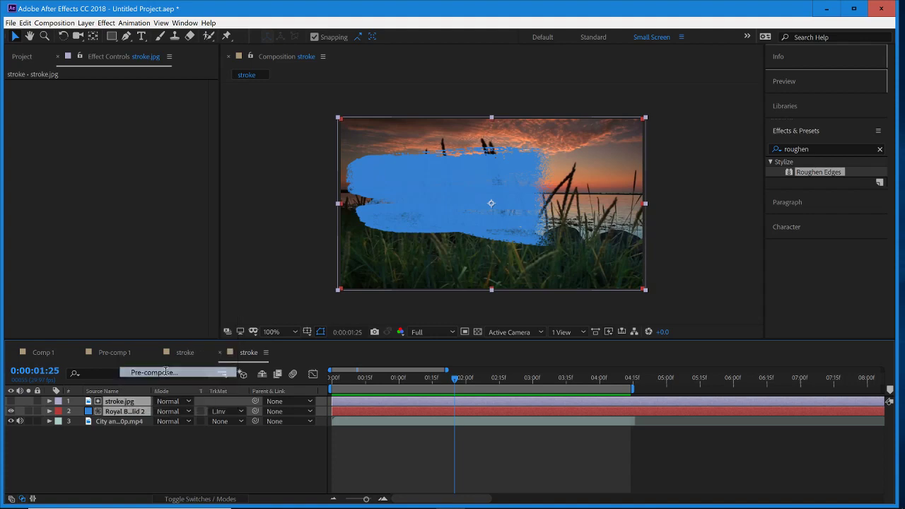
{"action": "key", "text": "BackSpace"}
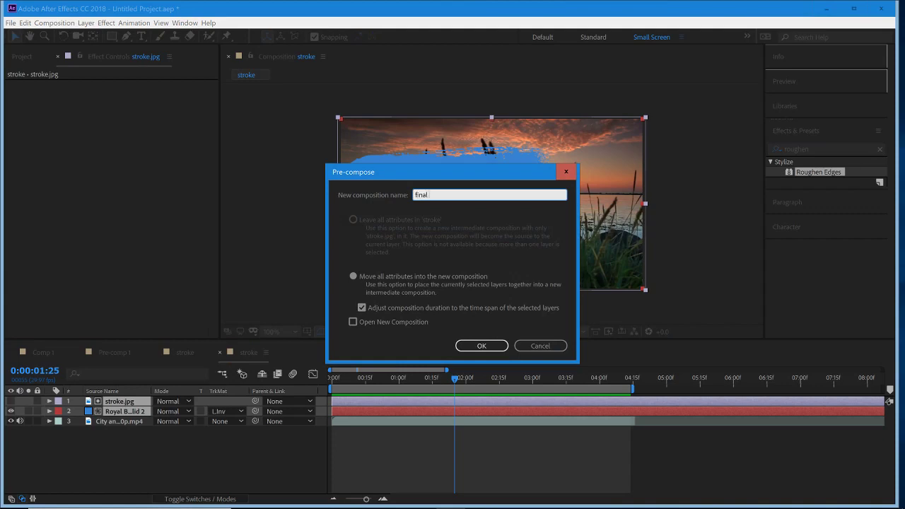
{"action": "type", "text": "final stroke"}
{"action": "key", "text": "Return"}
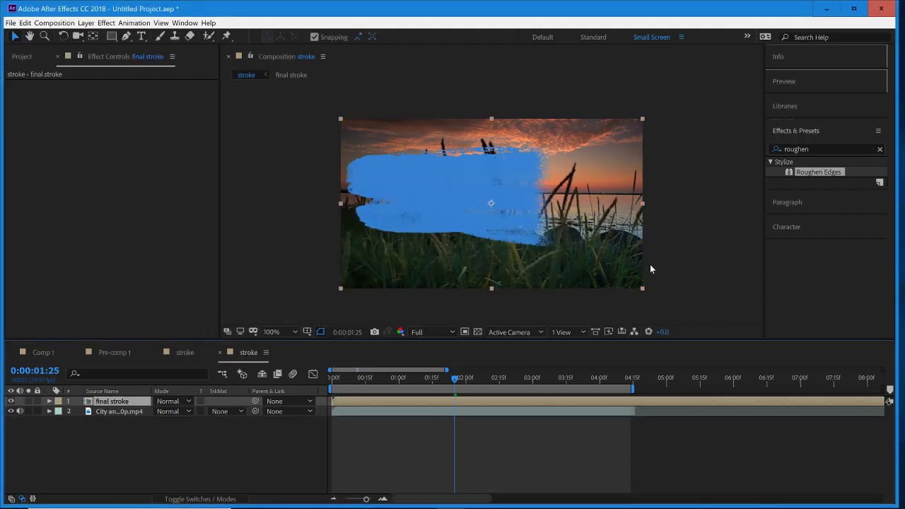
- Scale the final stroke layer down to 90% and collapse its properties
{"action": "key", "text": "s"}
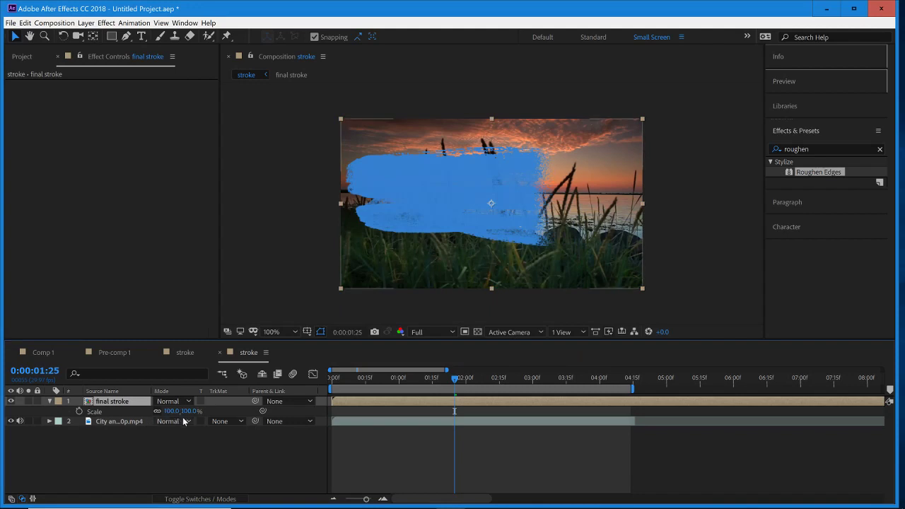
{"action": "left_click_drag", "start_coordinate": [183, 417], "coordinate": [177, 421]}
{"action": "mouse_move", "coordinate": [458, 193]}
{"action": "left_mouse_down"}
{"action": "mouse_move", "coordinate": [439, 199]}
{"action": "mouse_move", "coordinate": [462, 199]}
{"action": "left_mouse_up"}
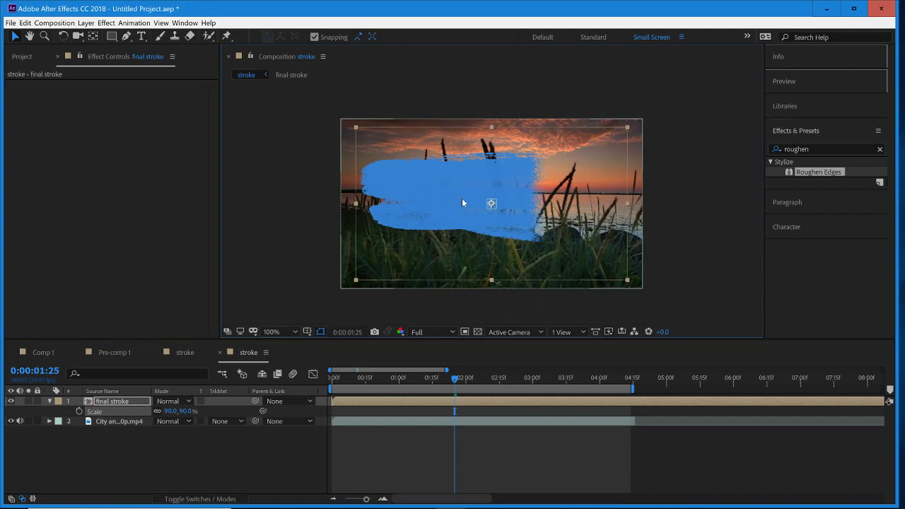
{"action": "left_click", "coordinate": [690, 241]}
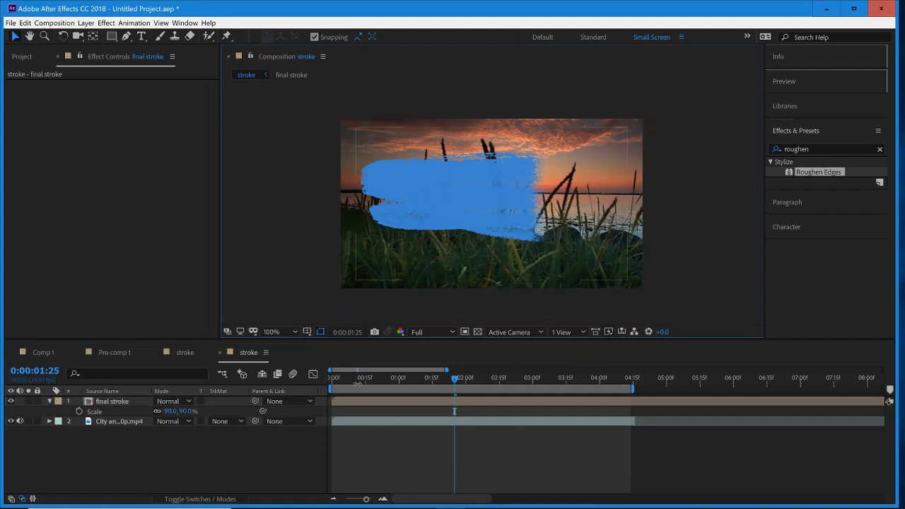
{"action": "left_click", "coordinate": [49, 401]}
- Preview the scaled stroke reveal from 0:00:01:08
{"action": "left_click_drag", "start_coordinate": [444, 378], "coordinate": [417, 391]}
{"action": "key", "text": "space"}
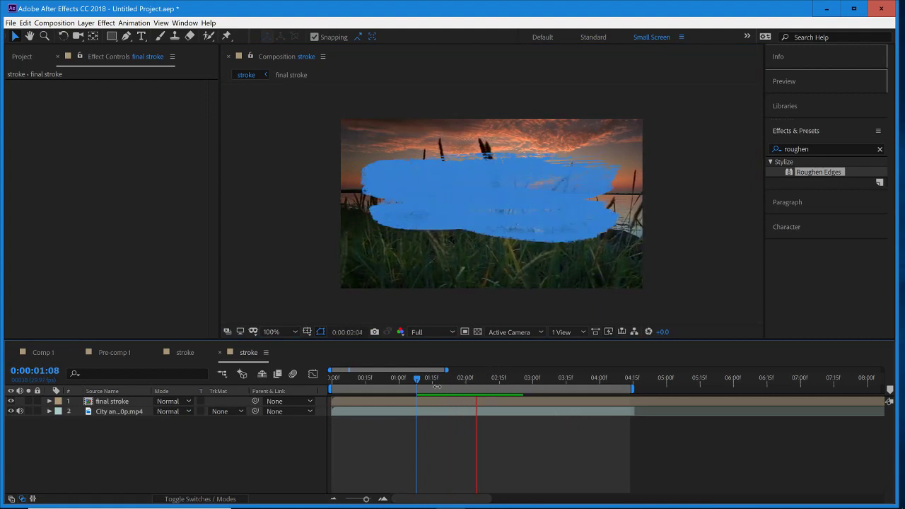
{"action": "key", "text": "space"}
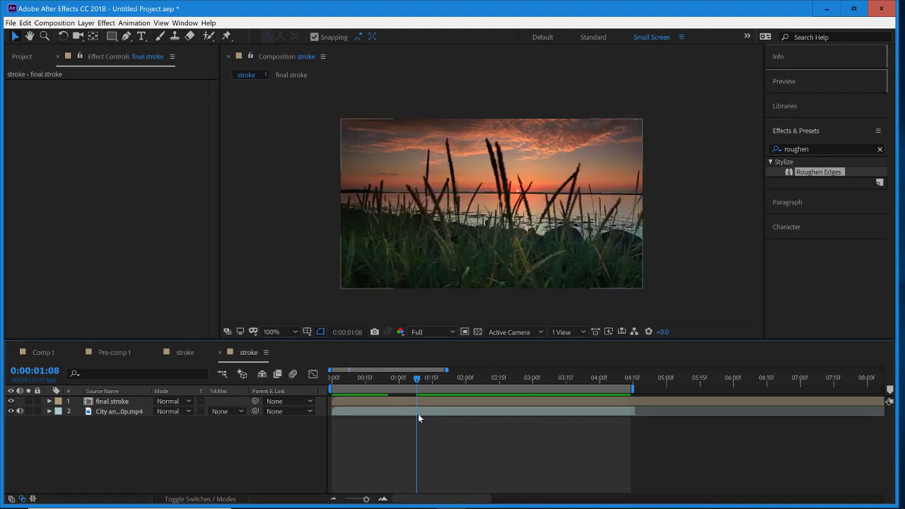
- Find the Fast Blur (Legacy) effect and apply it to the sunset video layer
{"action": "left_click", "coordinate": [418, 414]}
{"action": "left_click", "coordinate": [830, 150]}
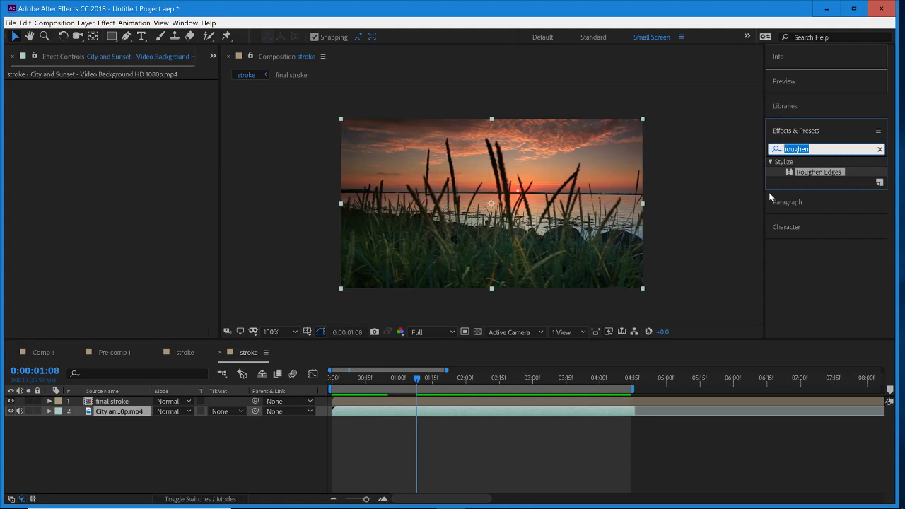
{"action": "type", "text": "blur"}
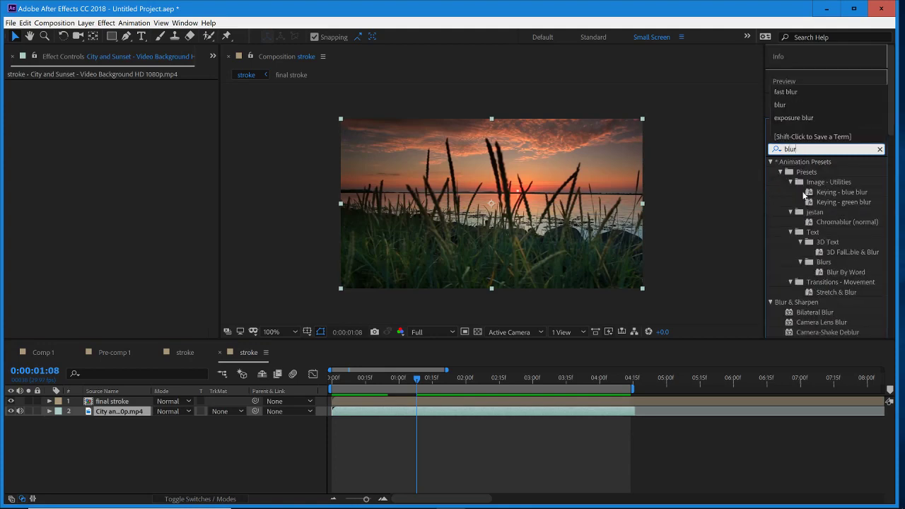
{"action": "scroll", "coordinate": [842, 201], "scroll_direction": "down", "scroll_amount": 4}
{"action": "scroll", "coordinate": [848, 203], "scroll_direction": "up", "scroll_amount": 4}
{"action": "key", "text": "BackSpace"}
{"action": "key", "text": "BackSpace"}
{"action": "key", "text": "BackSpace"}
{"action": "key", "text": "BackSpace"}
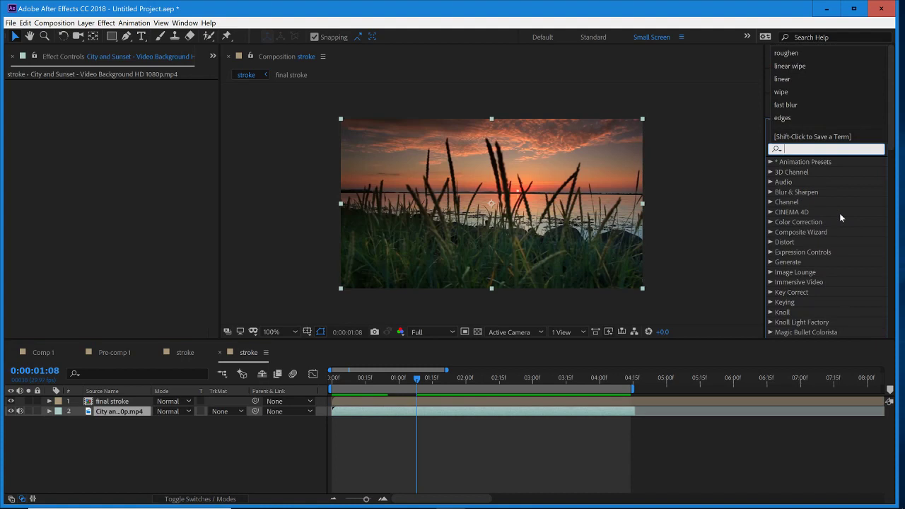
{"action": "type", "text": "fast blur"}
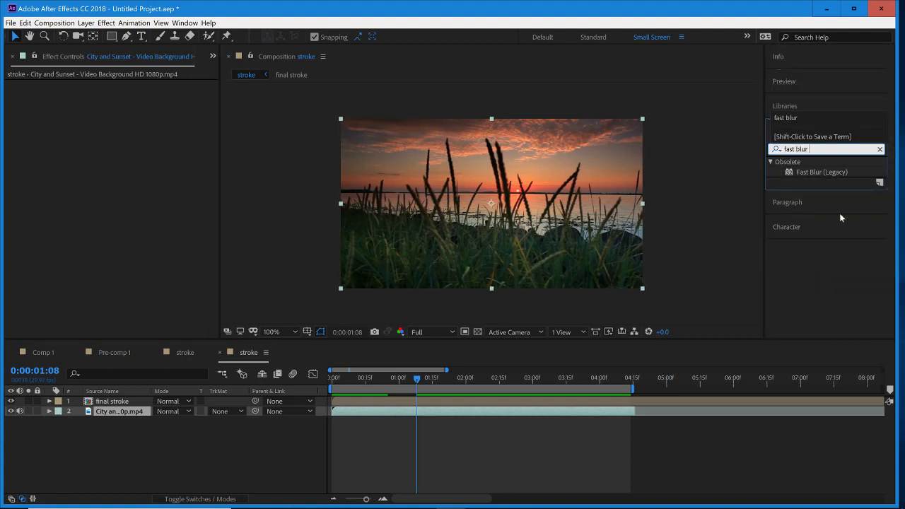
{"action": "left_click_drag", "start_coordinate": [812, 172], "coordinate": [418, 386]}
- Start keyframing the video's Blurriness at 0:00:01:08 and reveal its keyframes in the timeline
{"action": "left_click", "coordinate": [29, 94]}
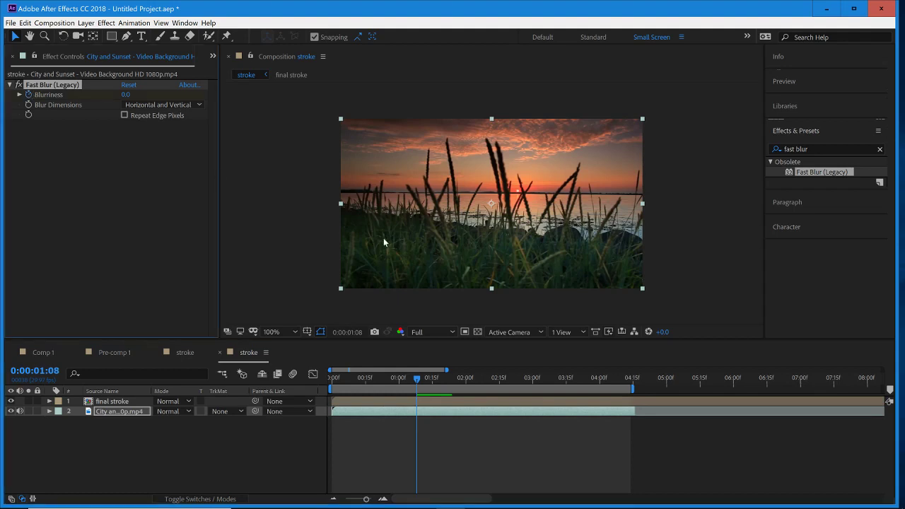
{"action": "key", "text": "u"}
{"action": "left_click", "coordinate": [437, 450]}
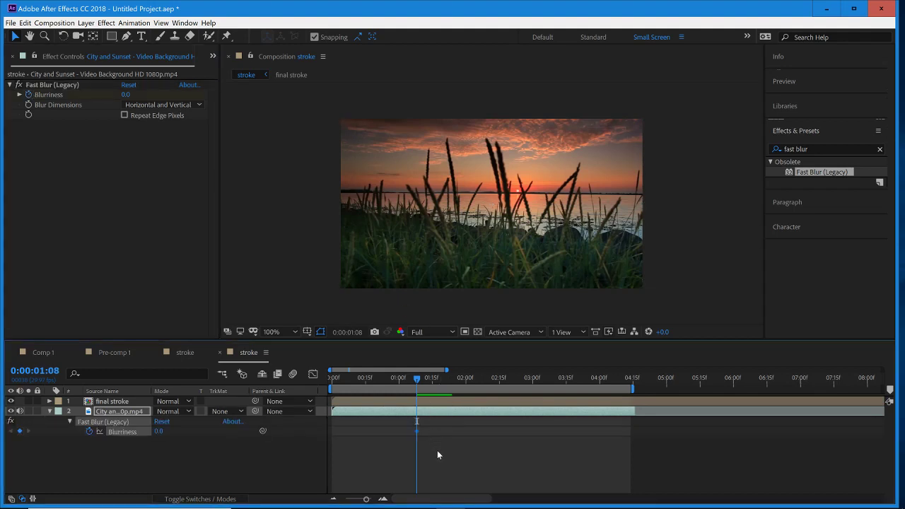
{"action": "left_click", "coordinate": [439, 414]}
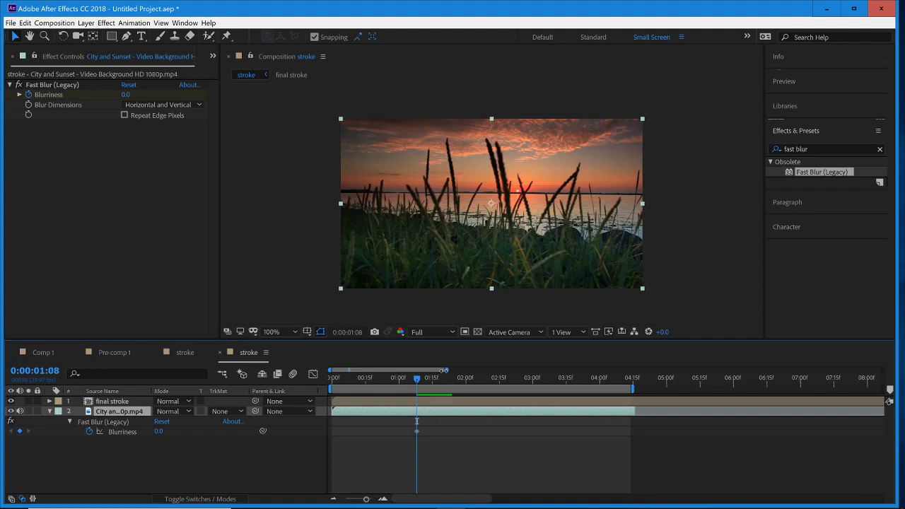
- At 0:00:01:23, set the video's Blurriness to 10.0 and enable Repeat Edge Pixels
{"action": "mouse_move", "coordinate": [444, 371]}
{"action": "left_mouse_down"}
{"action": "mouse_move", "coordinate": [422, 370]}
{"action": "mouse_move", "coordinate": [481, 393]}
{"action": "left_mouse_up"}
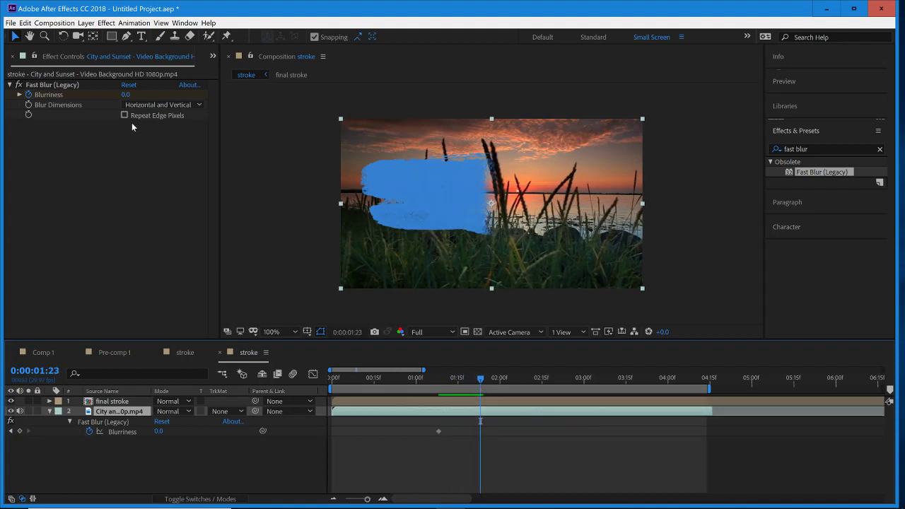
{"action": "left_click_drag", "start_coordinate": [126, 95], "coordinate": [139, 103]}
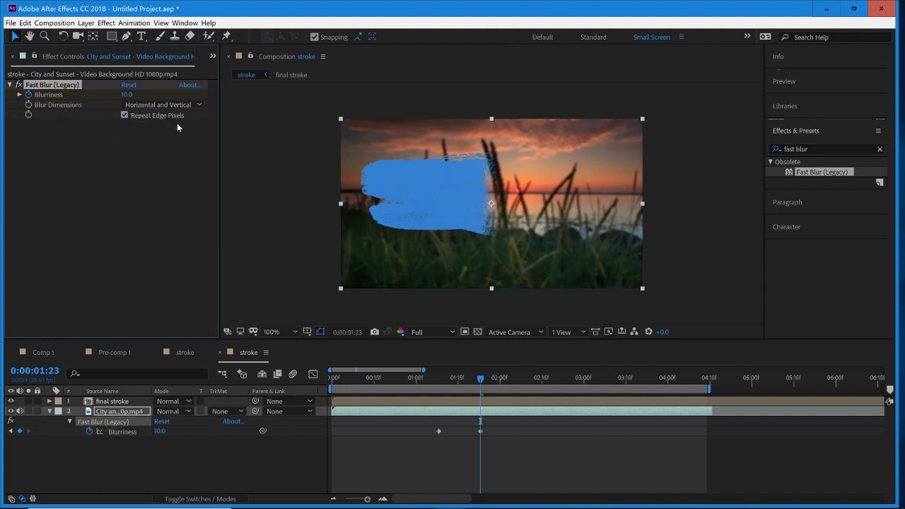
{"action": "left_click", "coordinate": [509, 469]}
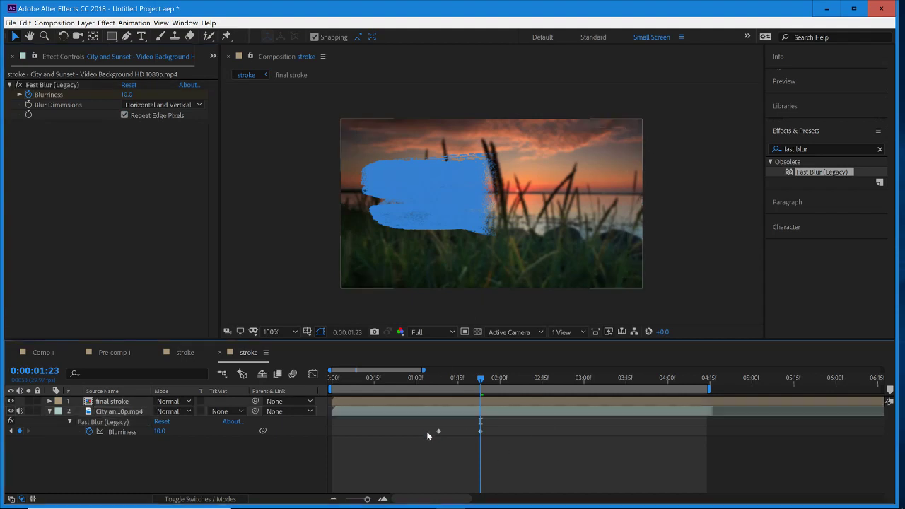
- Move the first Blurriness keyframe closer to the second one and apply Easy Ease to both
{"action": "left_click_drag", "start_coordinate": [440, 431], "coordinate": [471, 428]}
{"action": "right_click", "coordinate": [451, 429]}
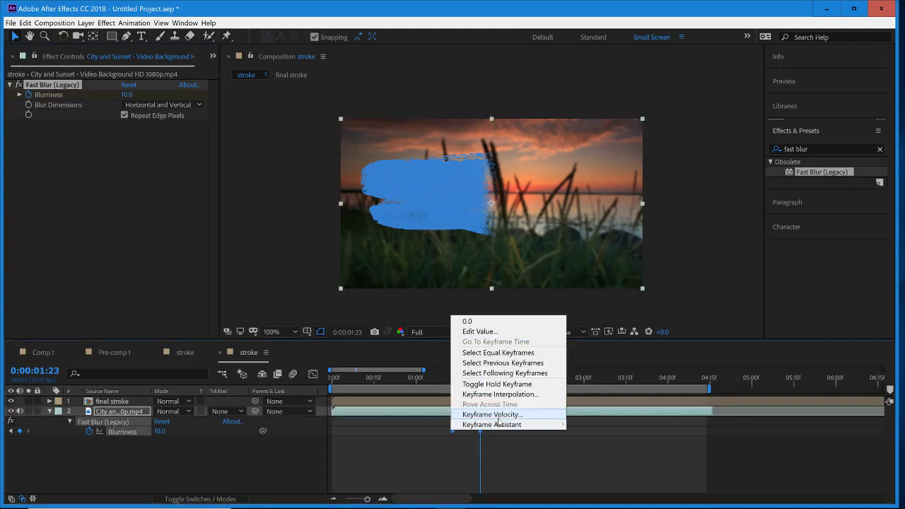
{"action": "mouse_move", "coordinate": [499, 425]}
{"action": "left_click", "coordinate": [608, 364]}
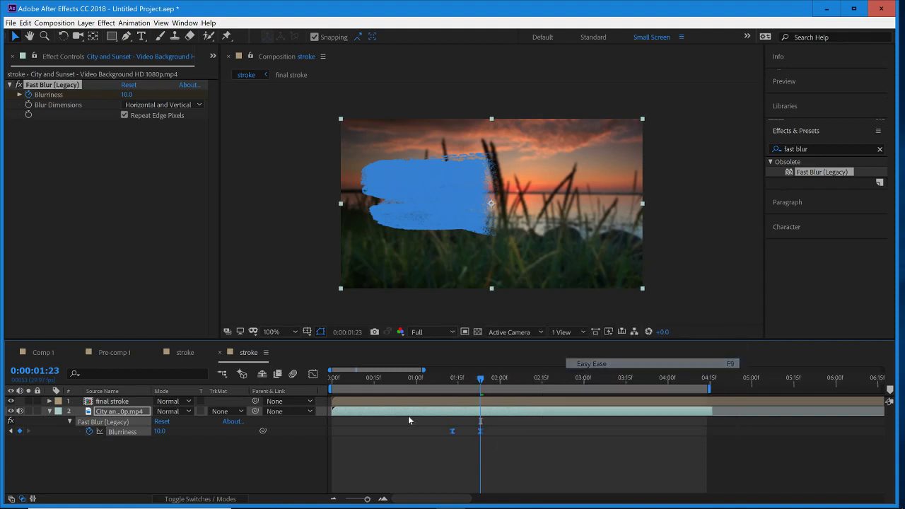
- Scrub through the blurred reveal to 0:00:02:11, collapse the video layer's properties and select the final stroke layer
{"action": "mouse_move", "coordinate": [481, 379]}
{"action": "left_mouse_down"}
{"action": "mouse_move", "coordinate": [453, 383]}
{"action": "mouse_move", "coordinate": [527, 390]}
{"action": "left_mouse_up"}
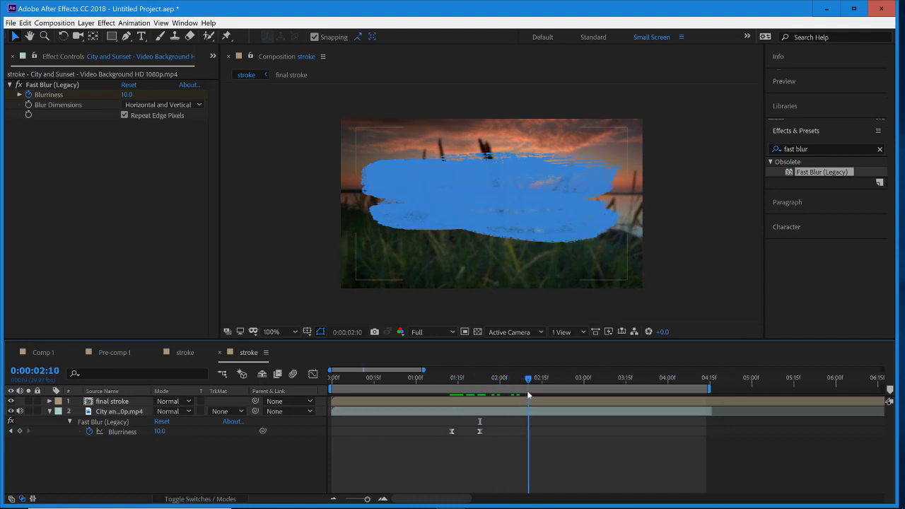
{"action": "left_click", "coordinate": [50, 411]}
{"action": "left_click", "coordinate": [450, 402]}
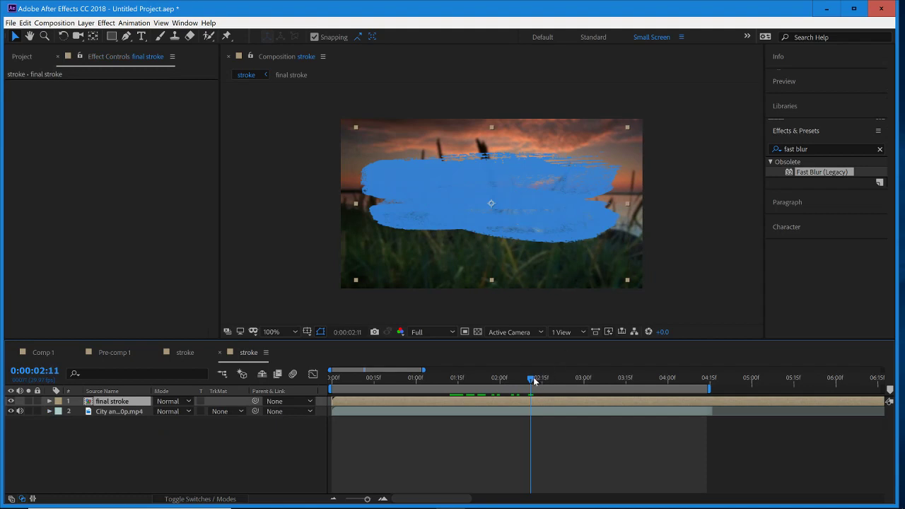
- Move the current time back to 0:00:02:02 and deselect the final stroke layer
{"action": "mouse_move", "coordinate": [534, 381]}
{"action": "left_mouse_down"}
{"action": "mouse_move", "coordinate": [493, 382]}
{"action": "mouse_move", "coordinate": [514, 381]}
{"action": "left_mouse_up"}
{"action": "left_click", "coordinate": [533, 439]}
{"action": "left_click", "coordinate": [531, 402]}
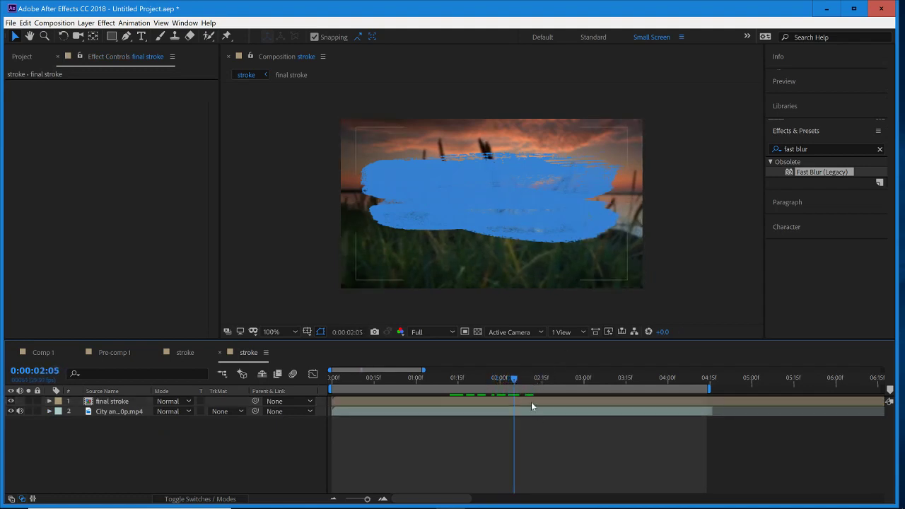
{"action": "left_click", "coordinate": [531, 402]}
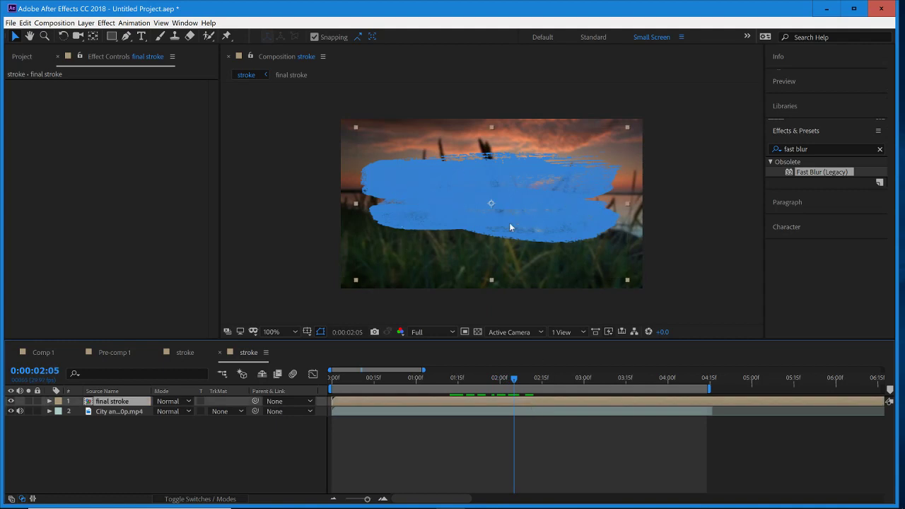
{"action": "mouse_move", "coordinate": [514, 378]}
{"action": "left_mouse_down"}
{"action": "mouse_move", "coordinate": [488, 392]}
{"action": "mouse_move", "coordinate": [507, 395]}
{"action": "left_mouse_up"}
{"action": "left_click", "coordinate": [470, 422]}
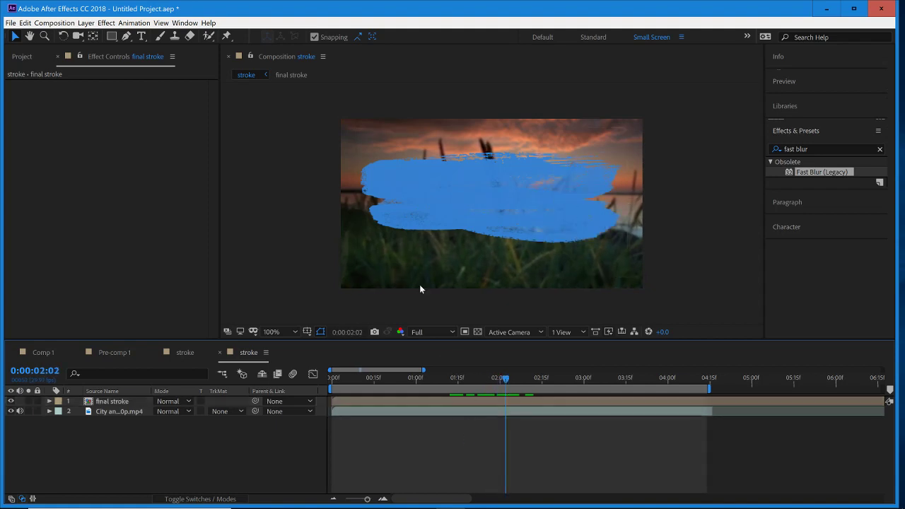
- Add a text layer reading "Stroke Intro" over the blue brush stroke
{"action": "left_click", "coordinate": [142, 36]}
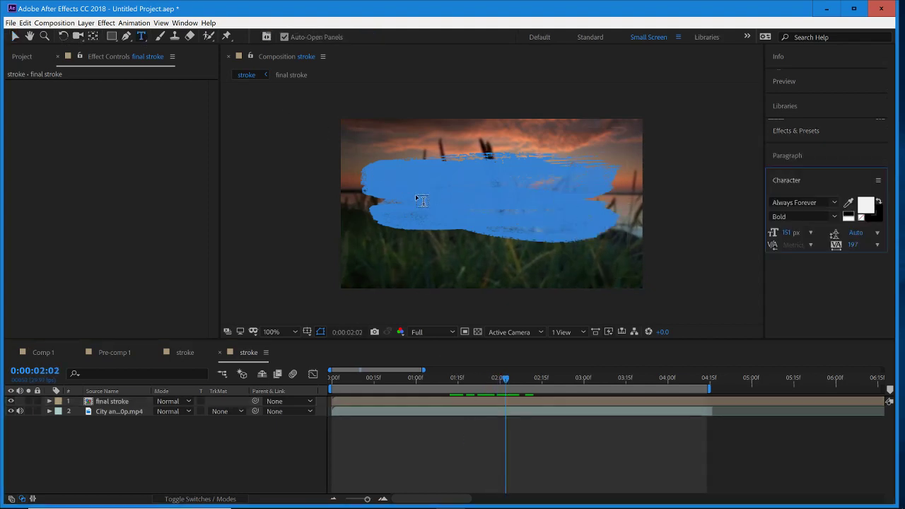
{"action": "left_click", "coordinate": [418, 198]}
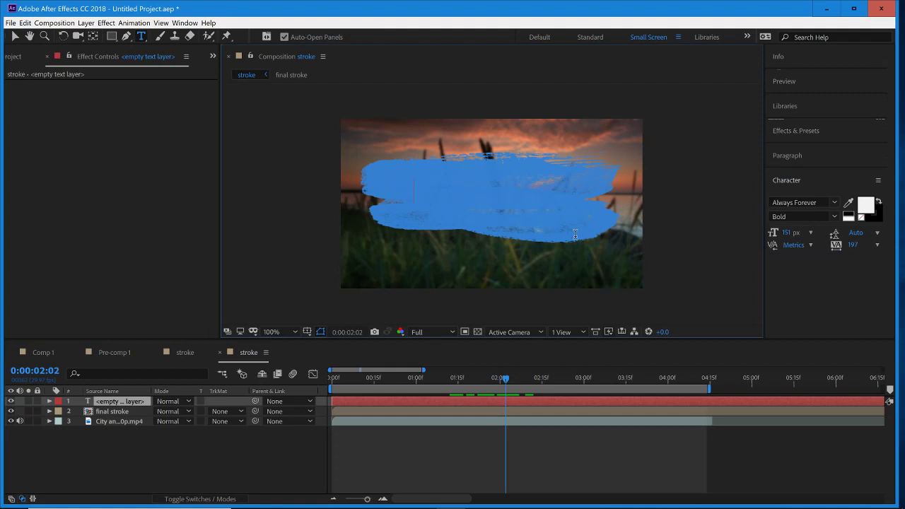
{"action": "type", "text": "Stroke"}
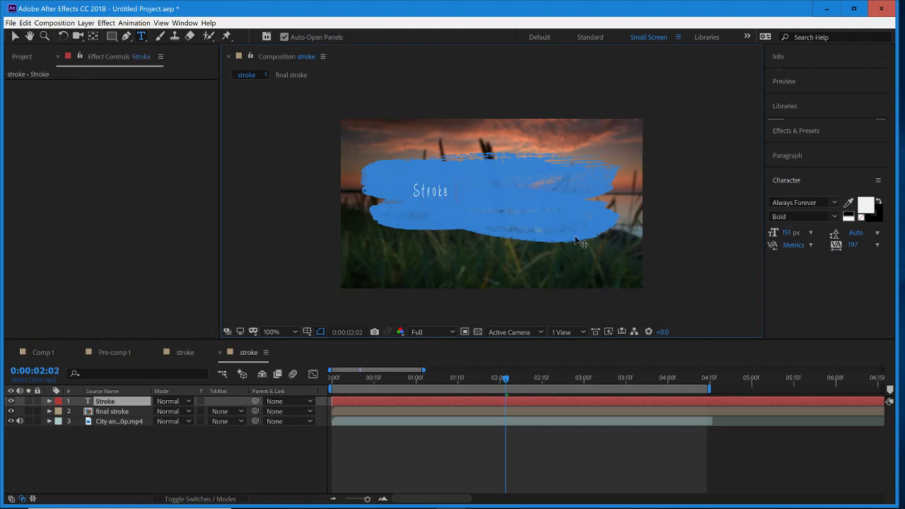
{"action": "type", "text": " Intro"}
{"action": "left_click", "coordinate": [477, 434]}
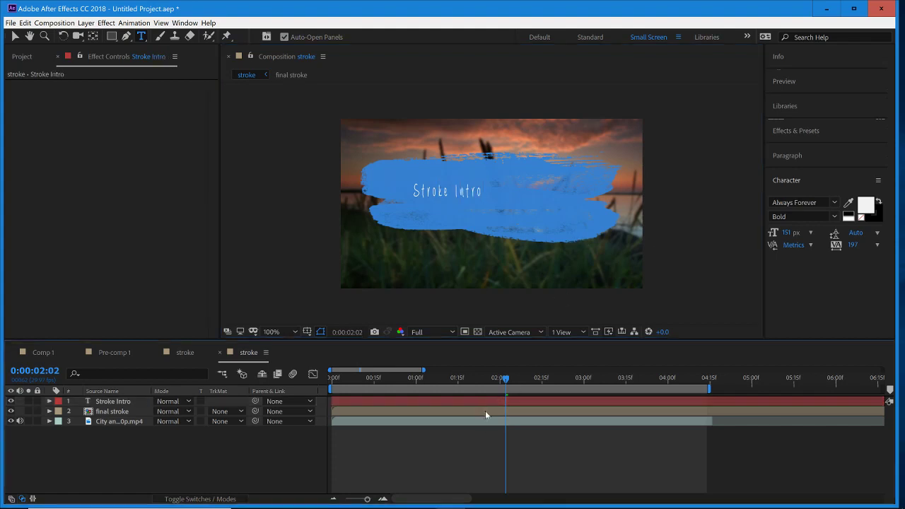
- Scale the "Stroke Intro" title to 234% and reposition it at the centre of the blue stroke
{"action": "left_click", "coordinate": [486, 402]}
{"action": "key", "text": "s"}
{"action": "left_click_drag", "start_coordinate": [186, 411], "coordinate": [255, 403]}
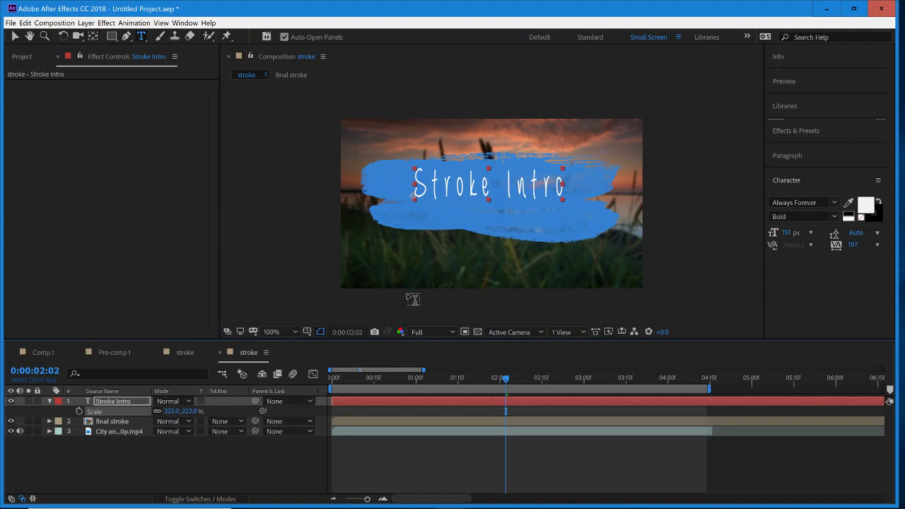
{"action": "left_click", "coordinate": [14, 36]}
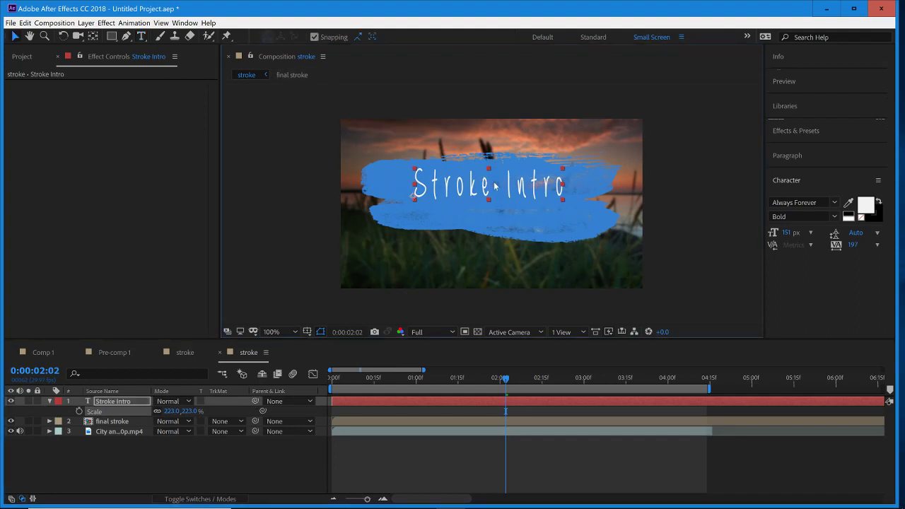
{"action": "left_click_drag", "start_coordinate": [494, 183], "coordinate": [497, 193]}
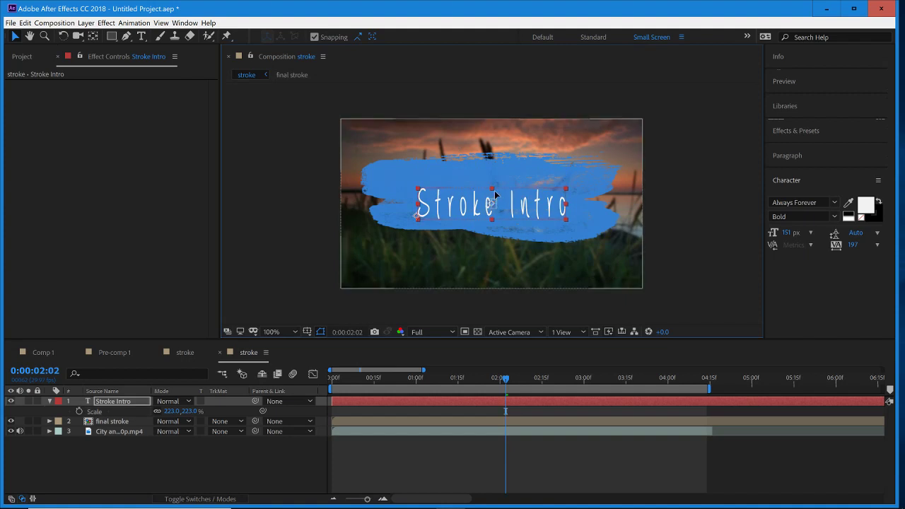
{"action": "left_click_drag", "start_coordinate": [494, 193], "coordinate": [493, 181]}
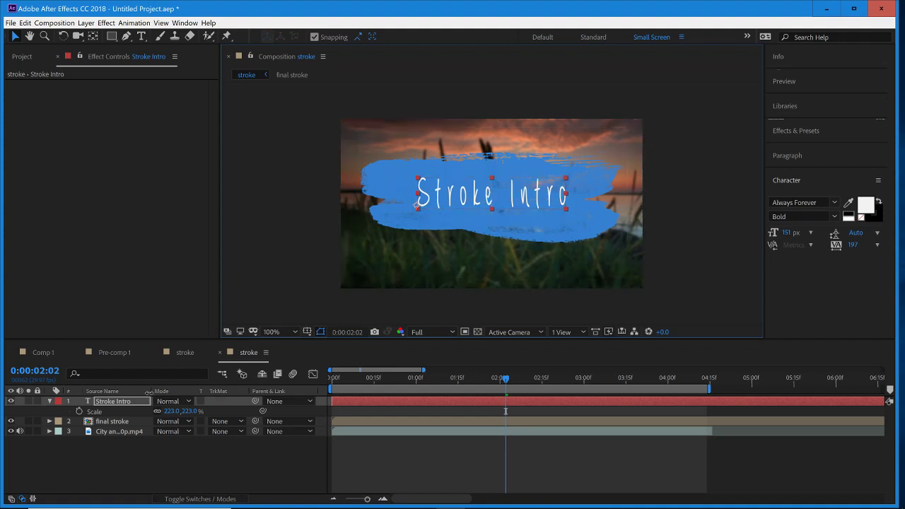
{"action": "left_click_drag", "start_coordinate": [191, 411], "coordinate": [199, 411]}
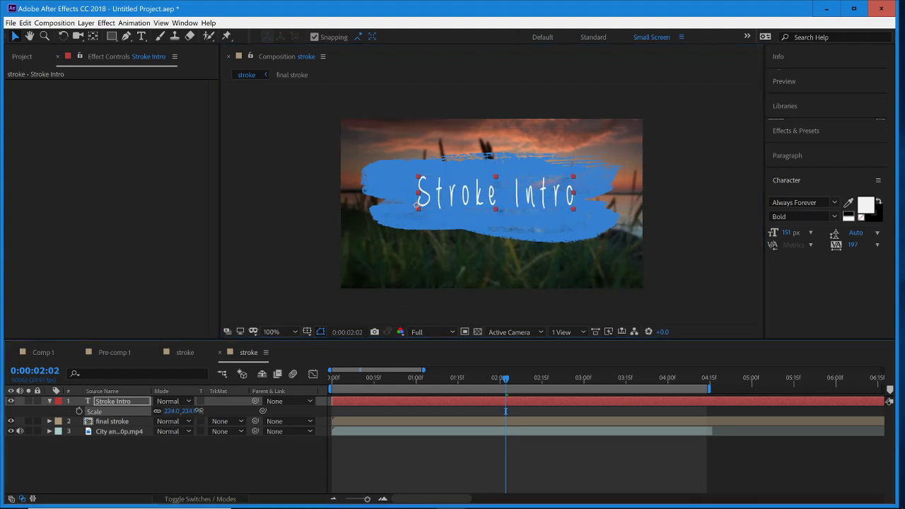
{"action": "left_click_drag", "start_coordinate": [475, 198], "coordinate": [468, 198]}
{"action": "left_click", "coordinate": [677, 235]}
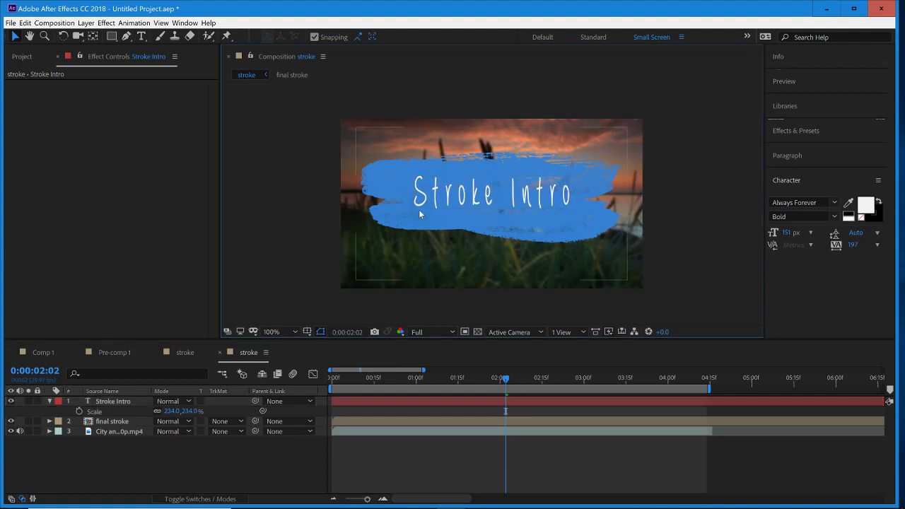
- Expand the title layer's text properties and examine its Path Options, More Options and the Anchor Point Grouping choices
{"action": "left_click", "coordinate": [49, 401]}
{"action": "left_click", "coordinate": [49, 401]}
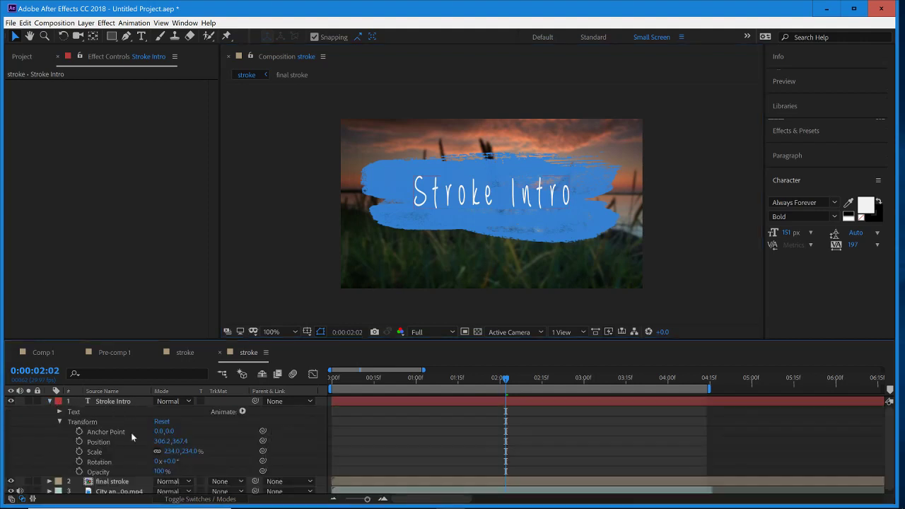
{"action": "scroll", "coordinate": [722, 428], "scroll_direction": "down", "scroll_amount": 1}
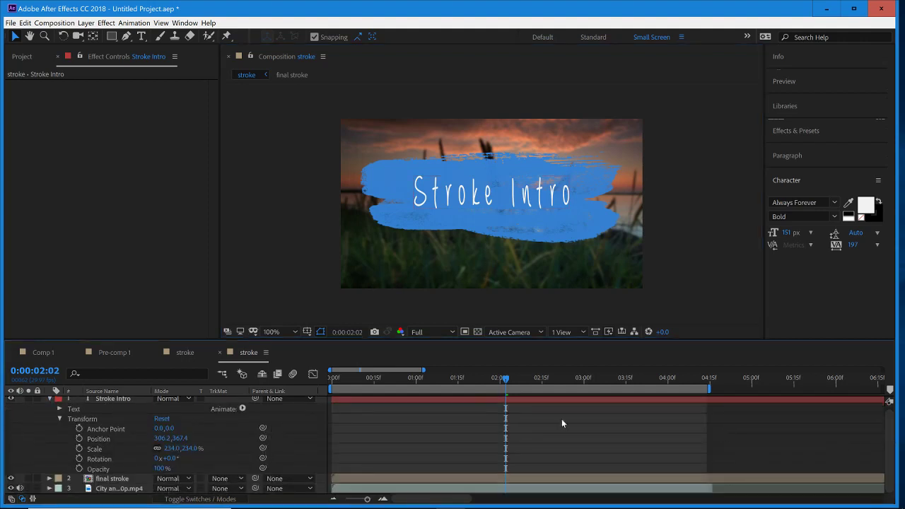
{"action": "left_click", "coordinate": [60, 409]}
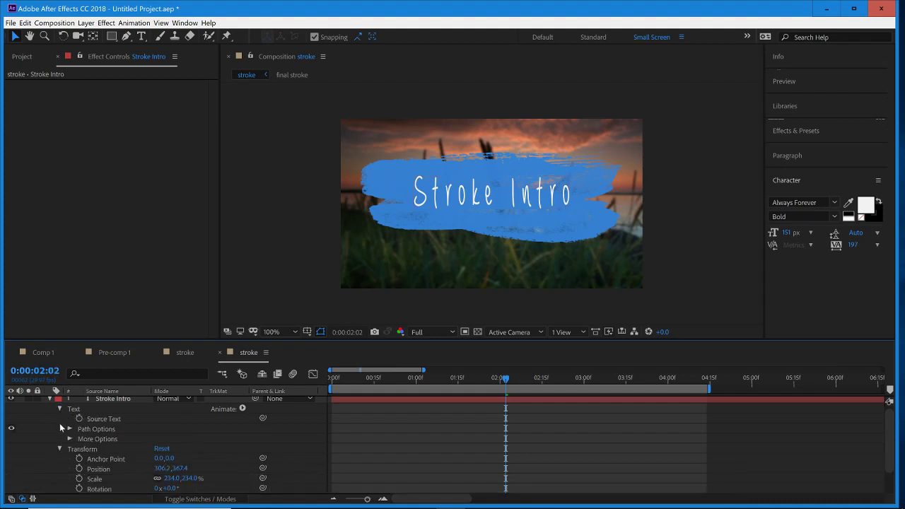
{"action": "left_click", "coordinate": [68, 429]}
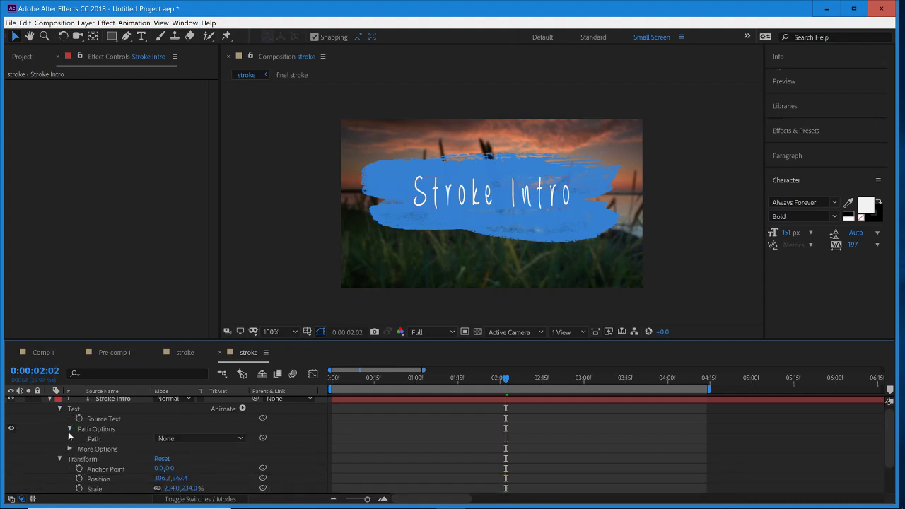
{"action": "left_click", "coordinate": [69, 429]}
{"action": "left_click", "coordinate": [69, 440]}
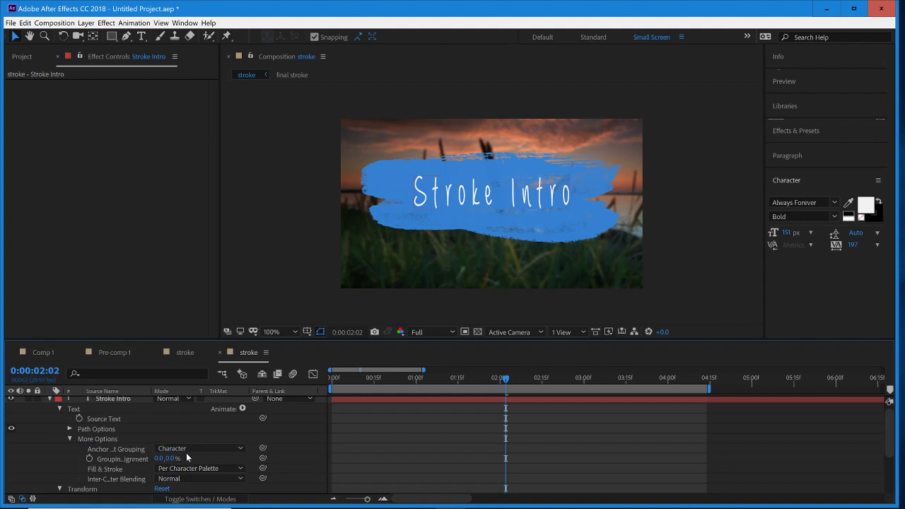
{"action": "left_click", "coordinate": [145, 459]}
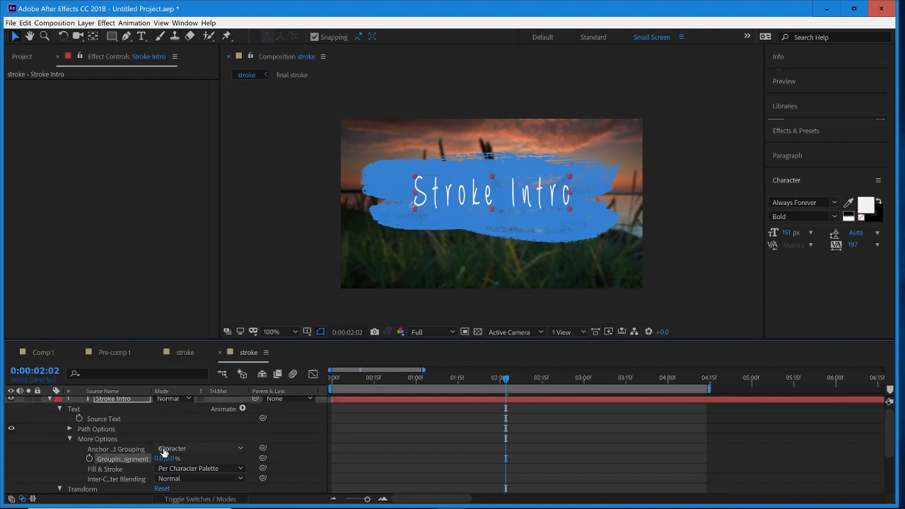
{"action": "left_click", "coordinate": [198, 449]}
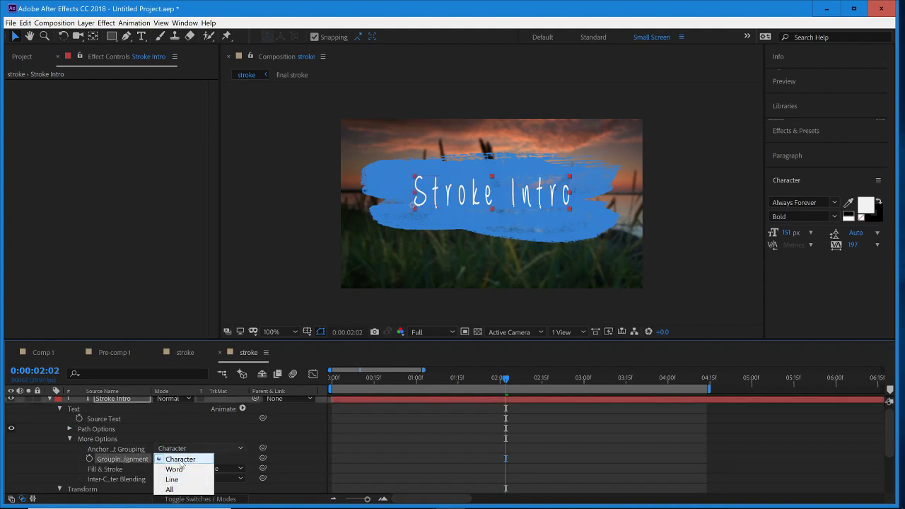
{"action": "left_click", "coordinate": [182, 463]}
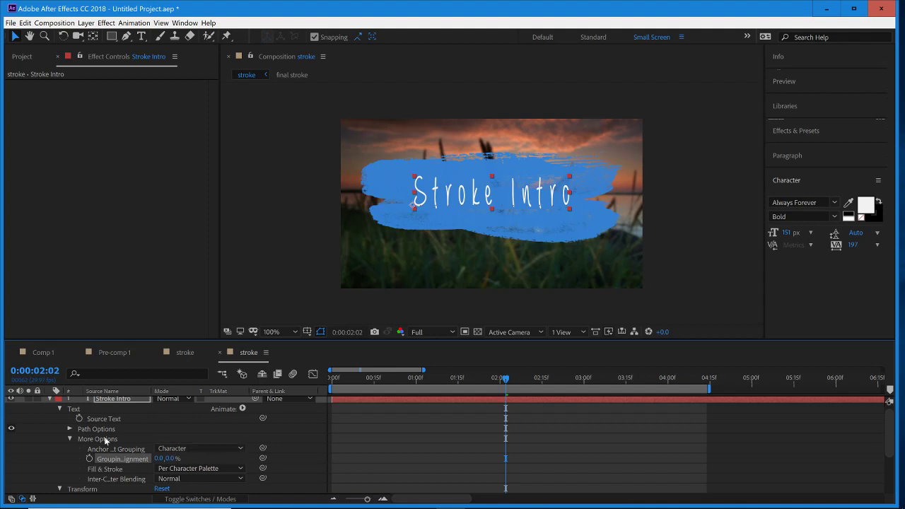
{"action": "left_click", "coordinate": [70, 438]}
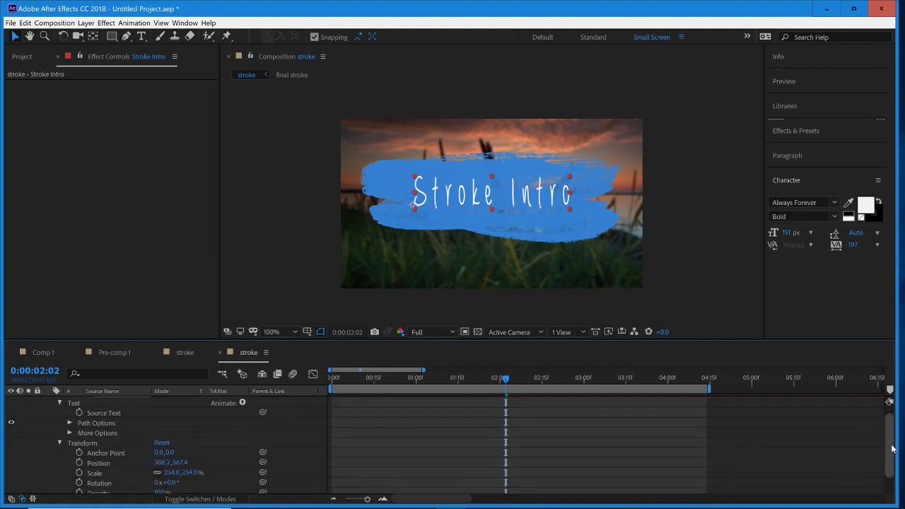
- Add an Opacity text animator to the title and expand its Range Selector 1
{"action": "scroll", "coordinate": [259, 409], "scroll_direction": "down", "scroll_amount": 1}
{"action": "left_click", "coordinate": [241, 403]}
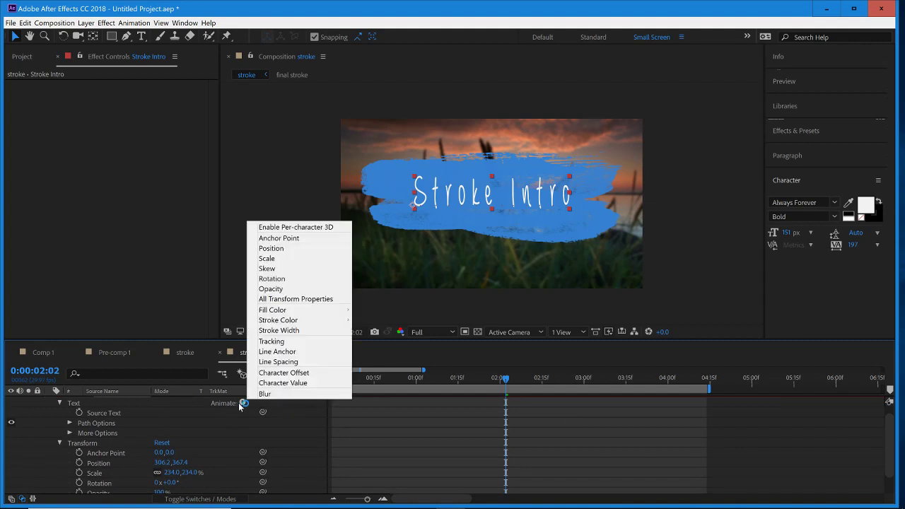
{"action": "left_click", "coordinate": [291, 289]}
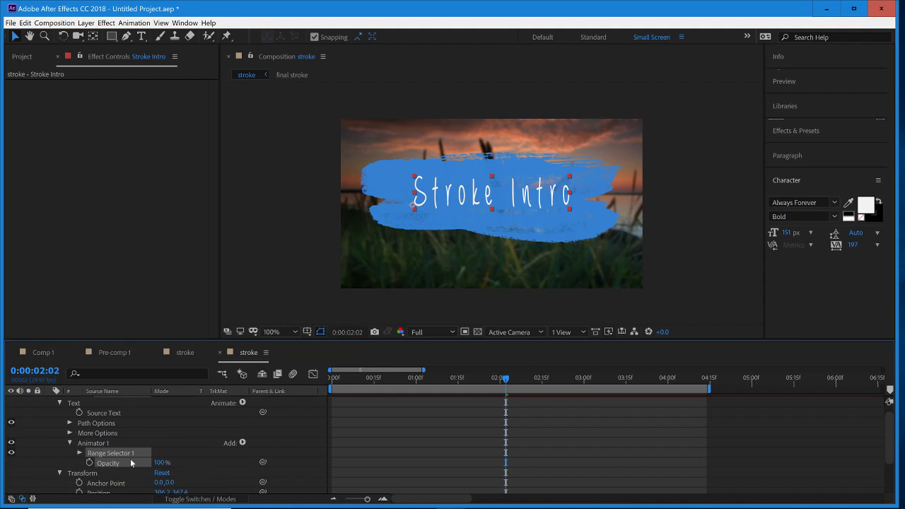
{"action": "left_click", "coordinate": [187, 438]}
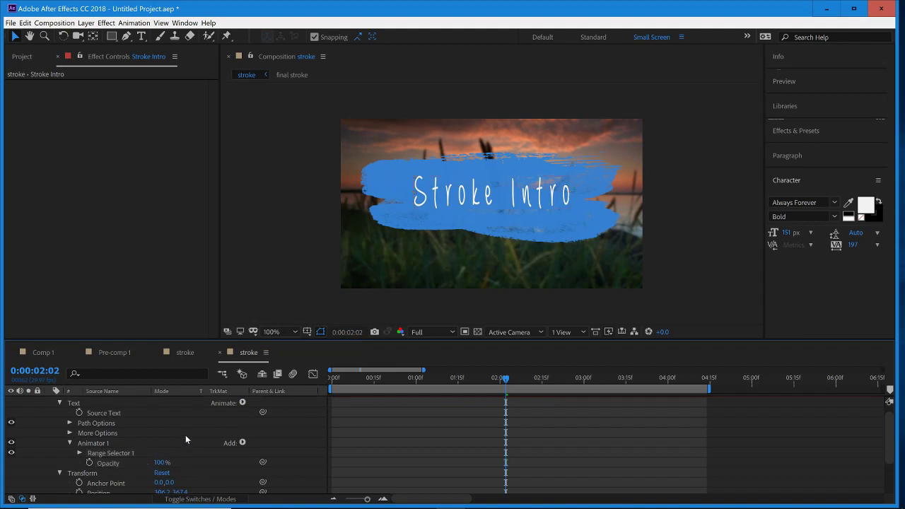
{"action": "left_click", "coordinate": [80, 452]}
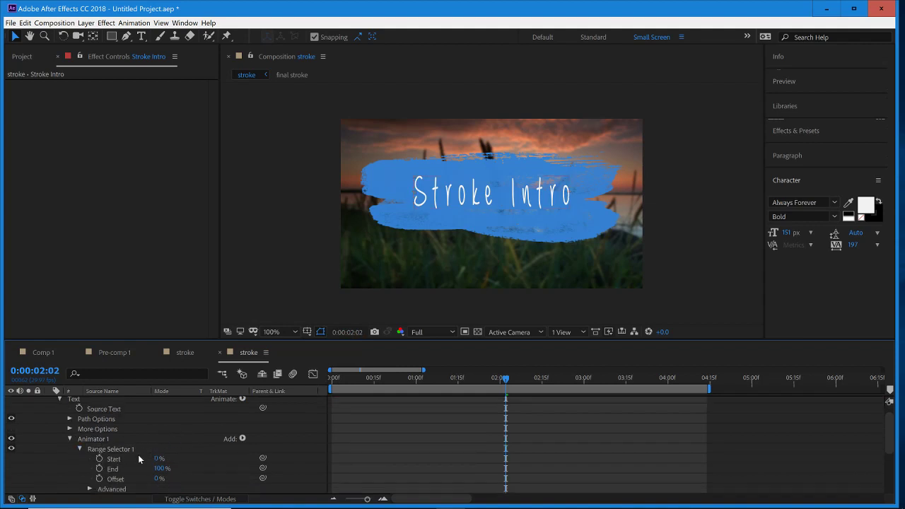
- At 0:00:01:19, enable keyframing on the range selector's Start at 100%, and try an Offset of 100% before restoring it to 0%
{"action": "mouse_move", "coordinate": [496, 380]}
{"action": "left_mouse_down"}
{"action": "mouse_move", "coordinate": [458, 383]}
{"action": "mouse_move", "coordinate": [470, 387]}
{"action": "left_mouse_up"}
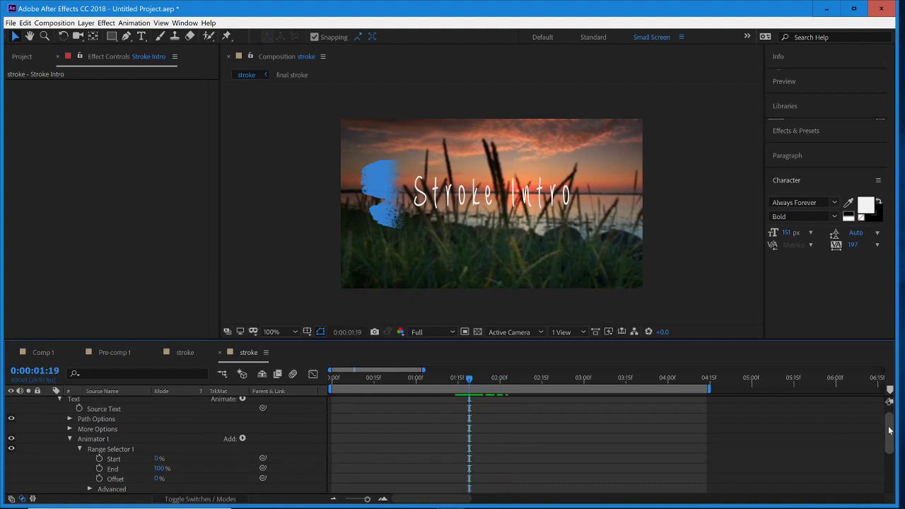
{"action": "scroll", "coordinate": [890, 430], "scroll_direction": "down", "scroll_amount": 3}
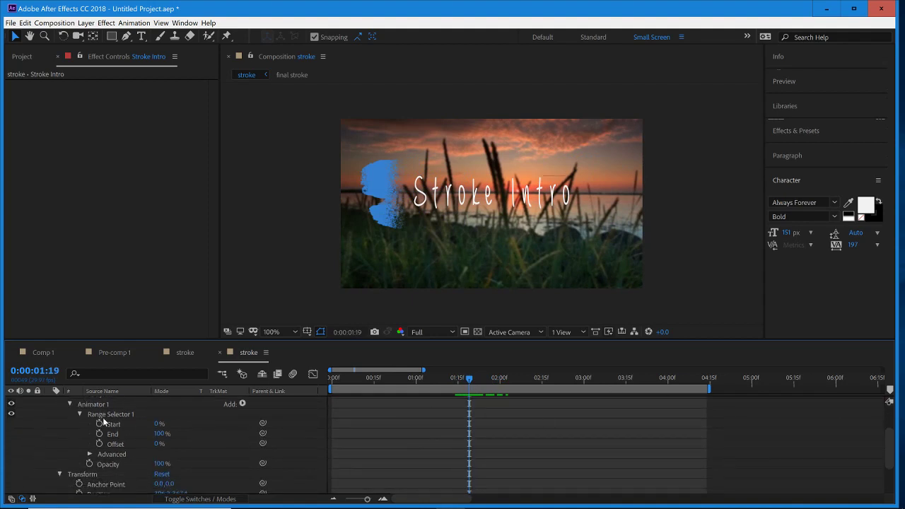
{"action": "left_click", "coordinate": [100, 424]}
{"action": "left_click_drag", "start_coordinate": [156, 426], "coordinate": [280, 444]}
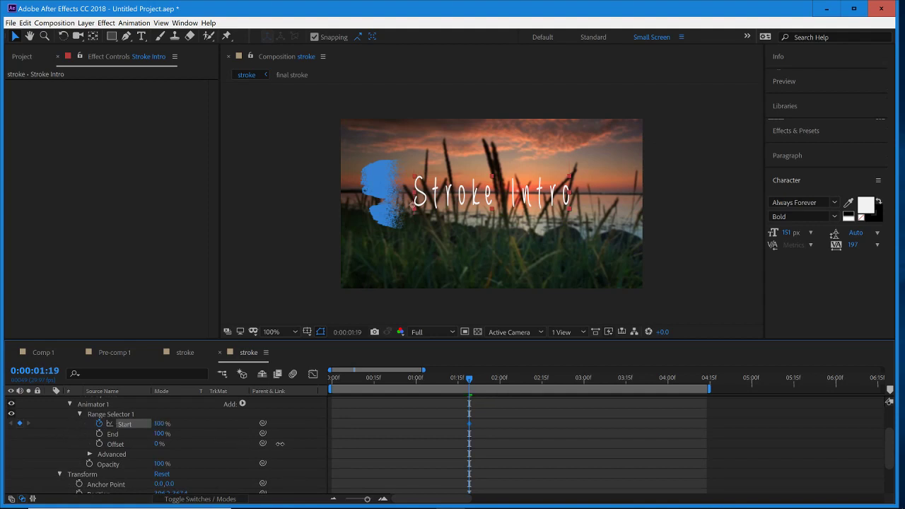
{"action": "left_click_drag", "start_coordinate": [157, 445], "coordinate": [233, 444]}
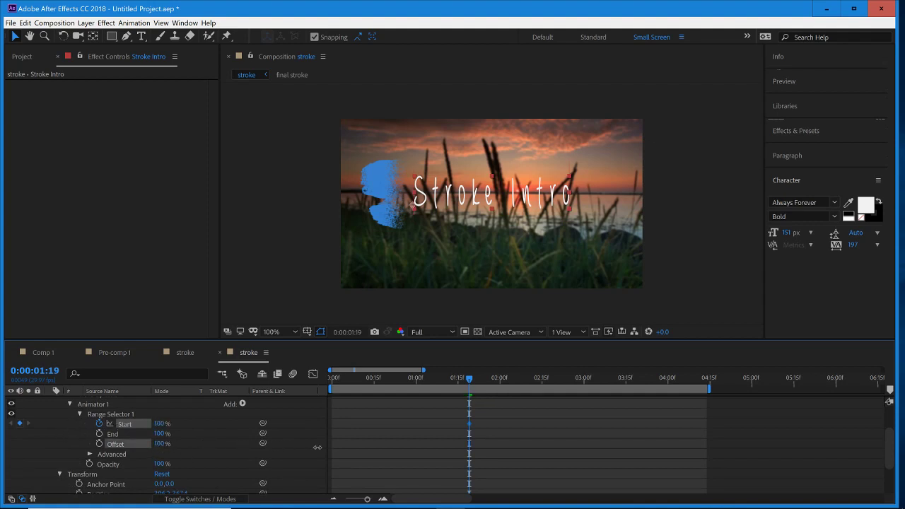
{"action": "left_click_drag", "start_coordinate": [318, 447], "coordinate": [298, 444]}
- Set the text animator's Opacity to 0%
{"action": "left_click", "coordinate": [161, 464]}
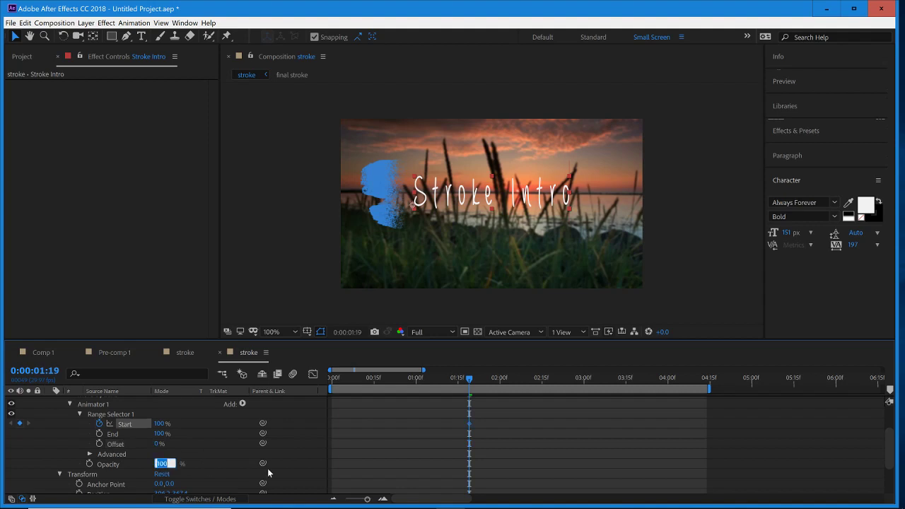
{"action": "type", "text": "0"}
{"action": "key", "text": "Return"}
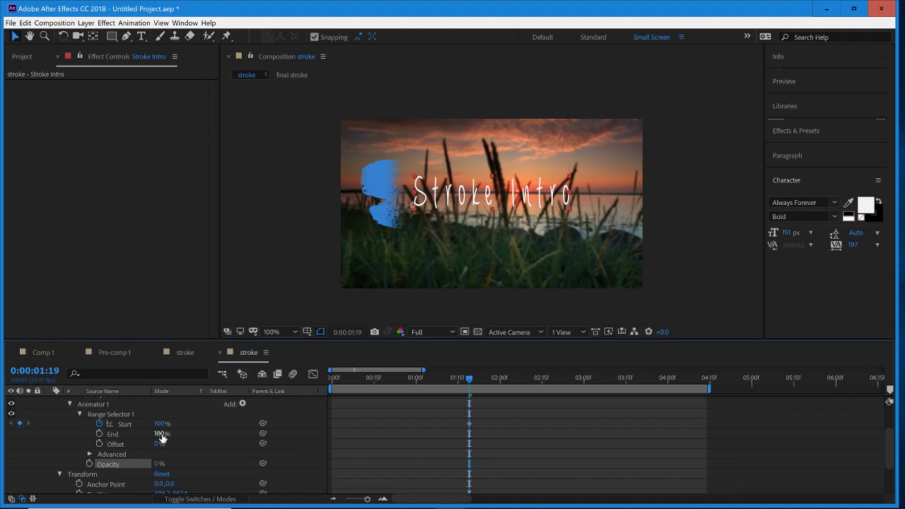
- Keyframe the range selector's Start at 0% at 0:00:01:19 and at 100% at 0:00:02:01
{"action": "mouse_move", "coordinate": [158, 434]}
{"action": "left_mouse_down"}
{"action": "mouse_move", "coordinate": [122, 436]}
{"action": "mouse_move", "coordinate": [198, 430]}
{"action": "mouse_move", "coordinate": [117, 436]}
{"action": "mouse_move", "coordinate": [229, 422]}
{"action": "mouse_move", "coordinate": [130, 443]}
{"action": "left_mouse_up"}
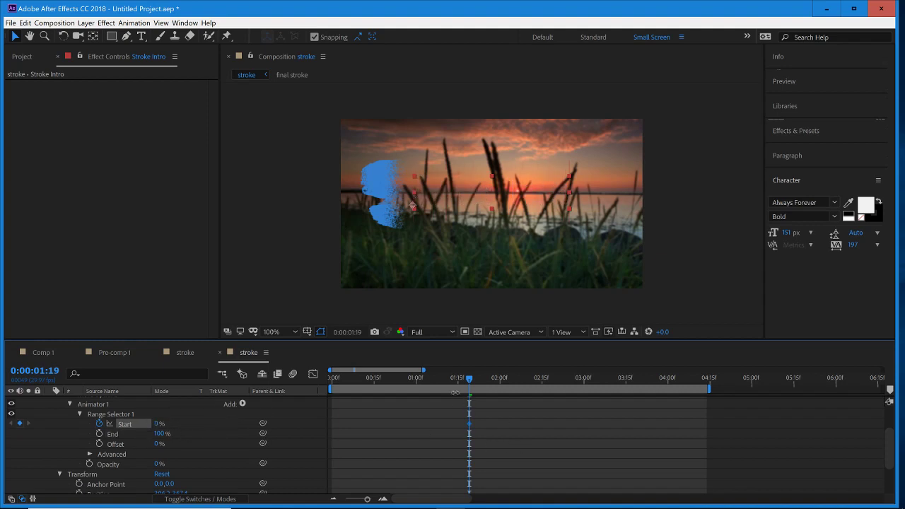
{"action": "mouse_move", "coordinate": [474, 386]}
{"action": "left_mouse_down"}
{"action": "mouse_move", "coordinate": [525, 388]}
{"action": "mouse_move", "coordinate": [503, 398]}
{"action": "left_mouse_up"}
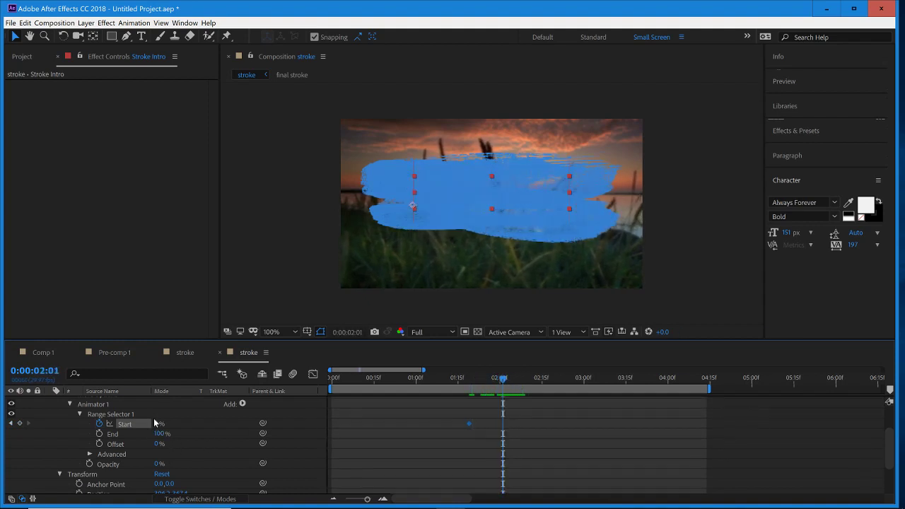
{"action": "left_click_drag", "start_coordinate": [157, 424], "coordinate": [300, 420]}
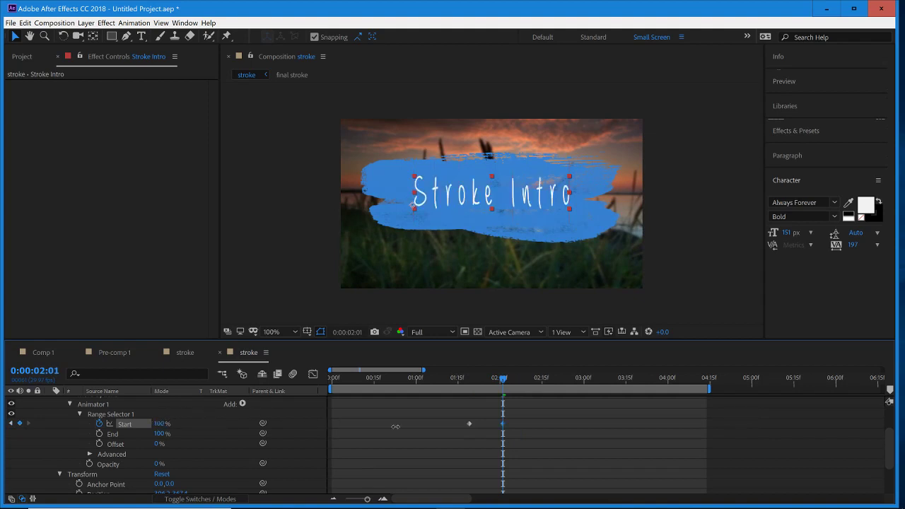
- Scrub back to 0:00:01:18 and apply Easy Ease to both Start keyframes of the range selector
{"action": "left_click", "coordinate": [497, 380]}
{"action": "left_click_drag", "start_coordinate": [497, 380], "coordinate": [467, 391]}
{"action": "left_click_drag", "start_coordinate": [520, 418], "coordinate": [467, 433]}
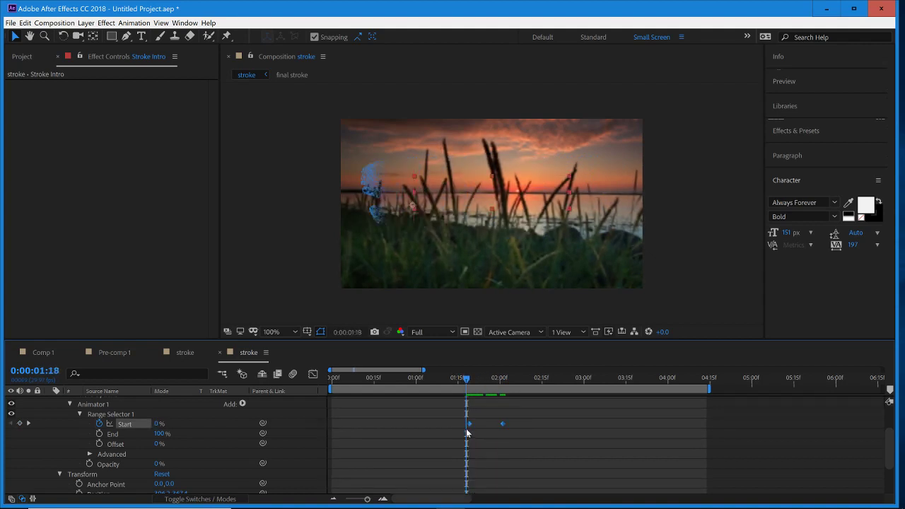
{"action": "right_click", "coordinate": [470, 426]}
{"action": "mouse_move", "coordinate": [511, 417]}
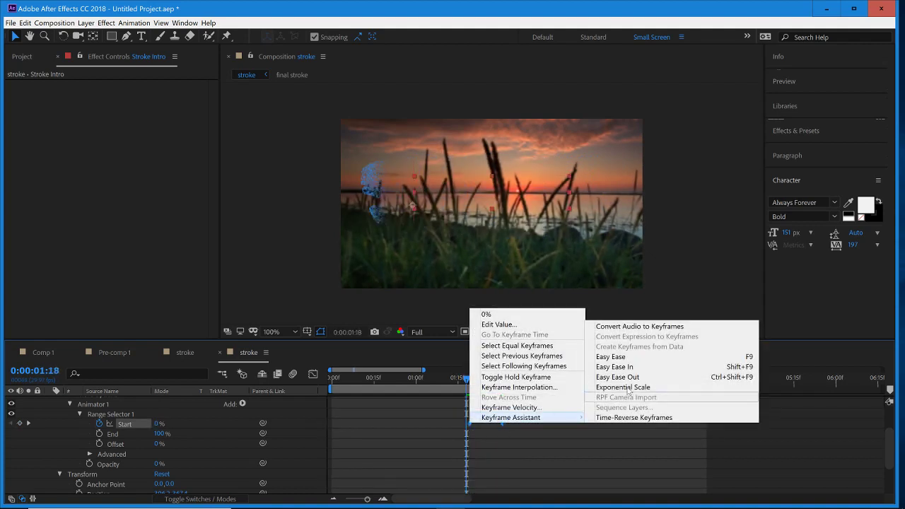
{"action": "left_click", "coordinate": [624, 359]}
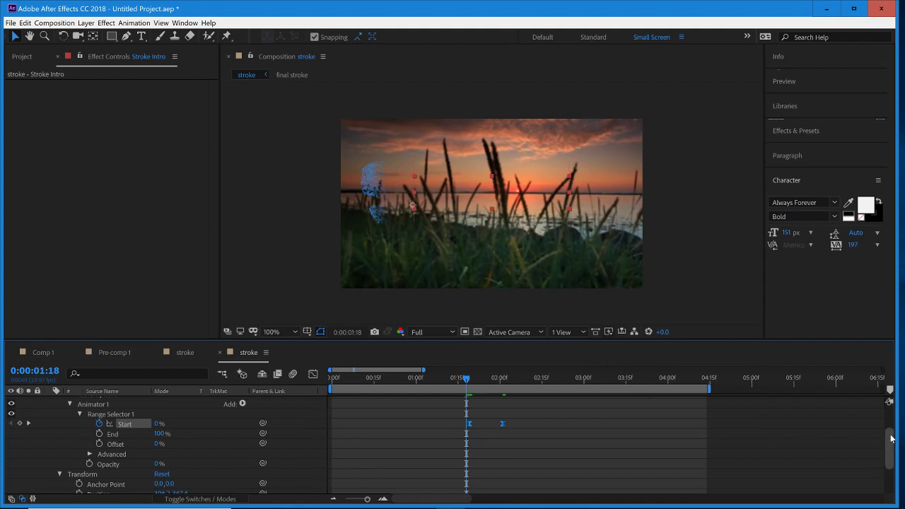
- Collapse the Stroke Intro layer's properties, preview the character reveal from 0:00:01:18, and scrub to 0:00:01:25
{"action": "left_click_drag", "start_coordinate": [891, 434], "coordinate": [890, 417]}
{"action": "left_click", "coordinate": [49, 401]}
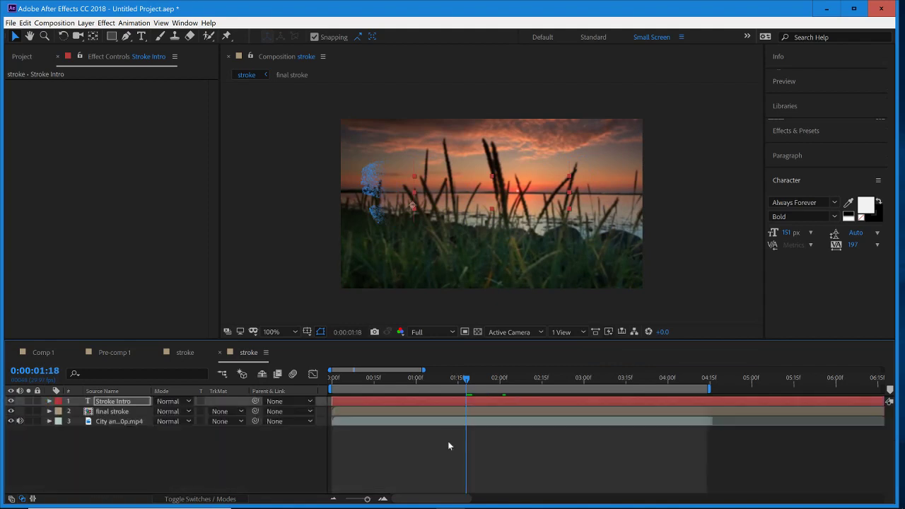
{"action": "key", "text": "space"}
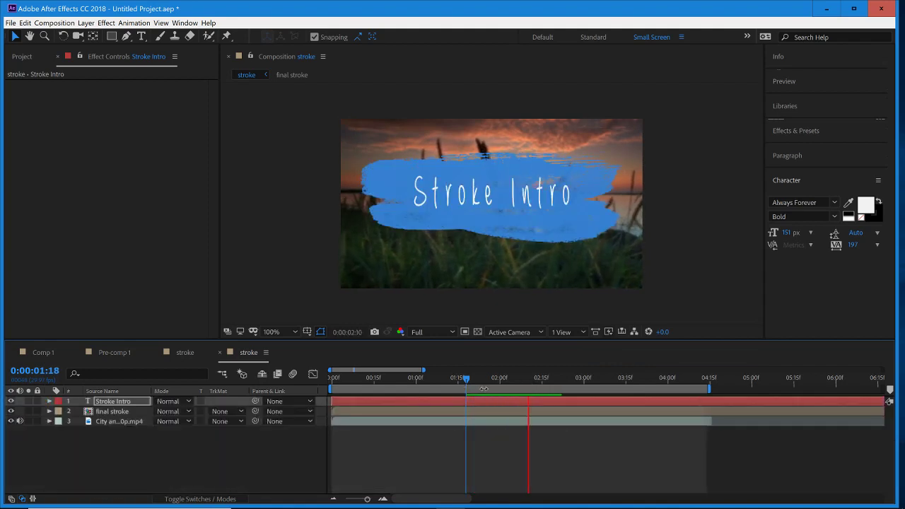
{"action": "mouse_move", "coordinate": [456, 377]}
{"action": "left_mouse_down"}
{"action": "mouse_move", "coordinate": [454, 388]}
{"action": "mouse_move", "coordinate": [490, 401]}
{"action": "left_mouse_up"}
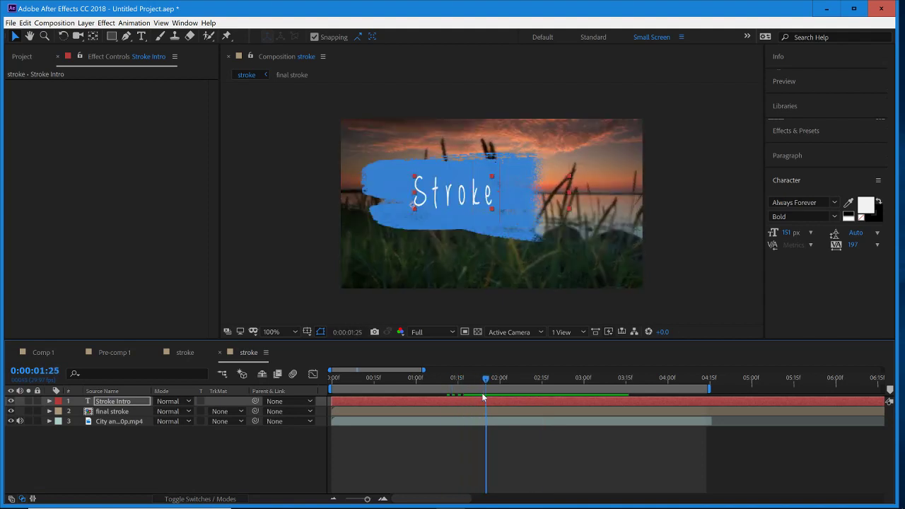
- Reveal the Stroke Intro layer's Scale and Position properties and enlarge the text to a Scale of 279%
{"action": "key", "text": "s"}
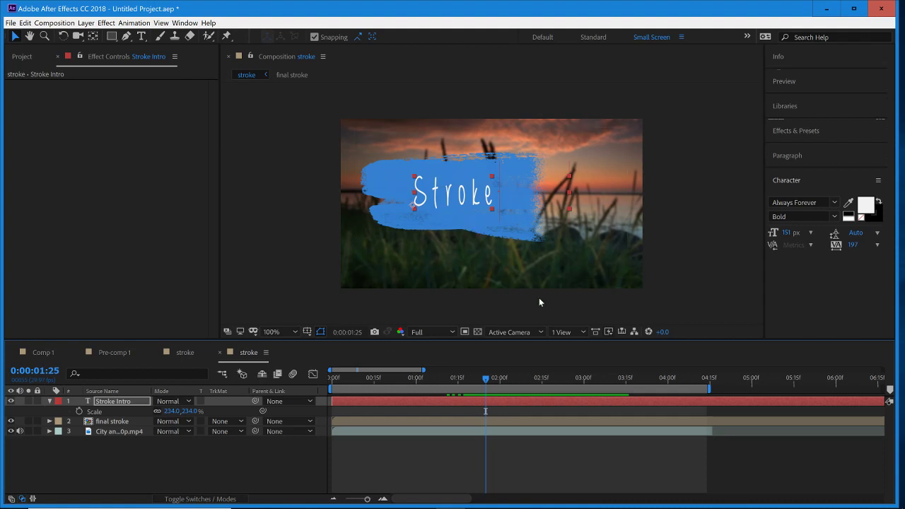
{"action": "key", "text": "shift+p"}
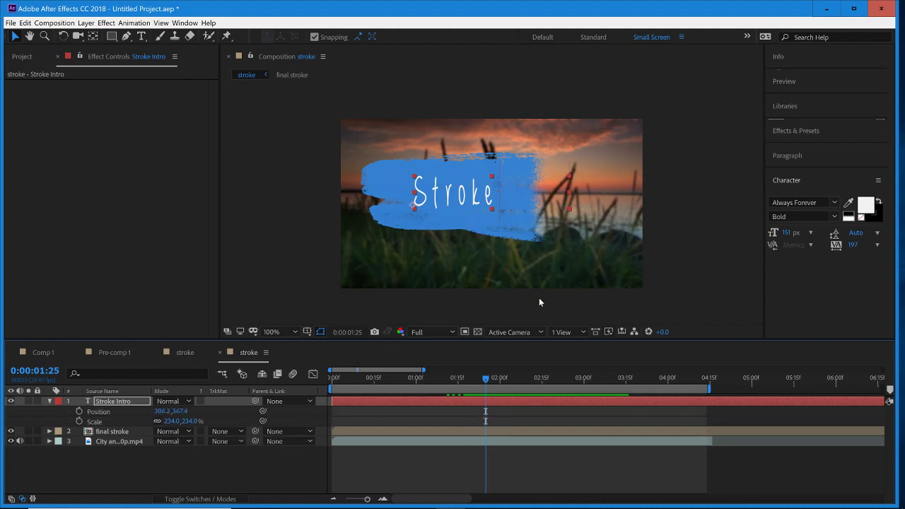
{"action": "left_click_drag", "start_coordinate": [184, 419], "coordinate": [202, 411]}
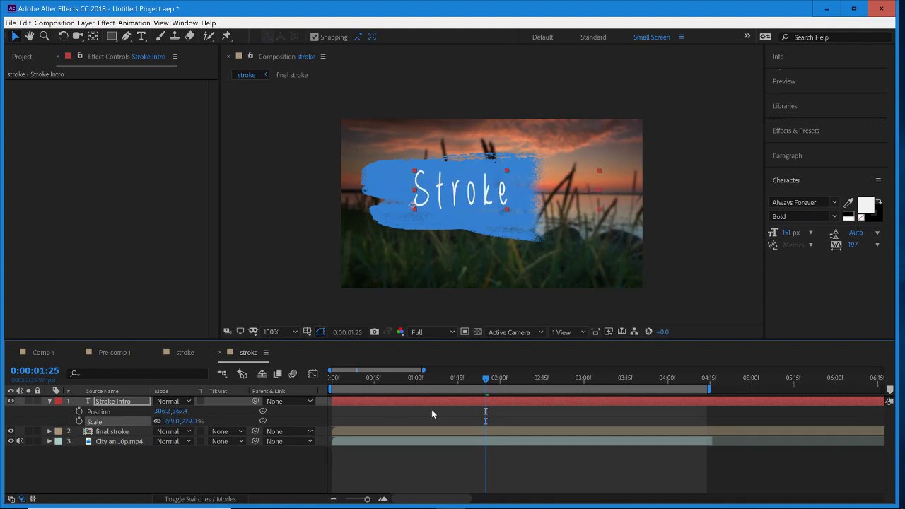
- Nudge the enlarged text slightly down and left on the blue stroke, to Position 302.2, 375.4
{"action": "key", "text": "Down"}
{"action": "key", "text": "Down"}
{"action": "key", "text": "Down"}
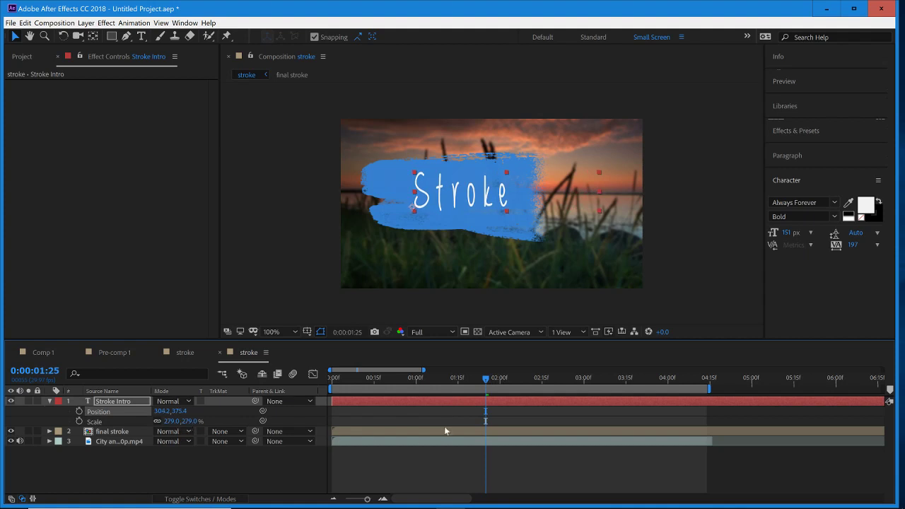
{"action": "key", "text": "Left"}
{"action": "key", "text": "Left"}
- At 0:00:02:08, with the full title showing, nudge the text left to Position 243.2, 375.4 to center it on the stroke
{"action": "left_click_drag", "start_coordinate": [487, 385], "coordinate": [524, 383]}
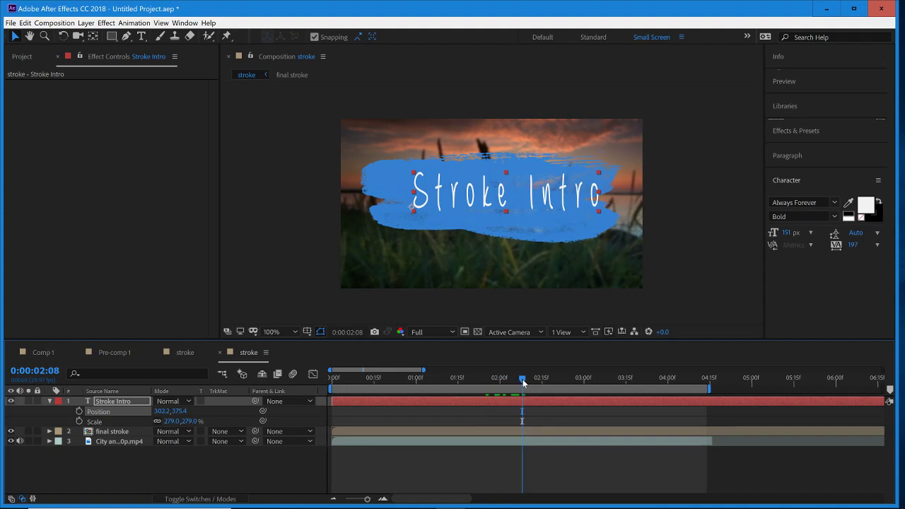
{"action": "key", "text": "Left"}
{"action": "key", "text": "Left"}
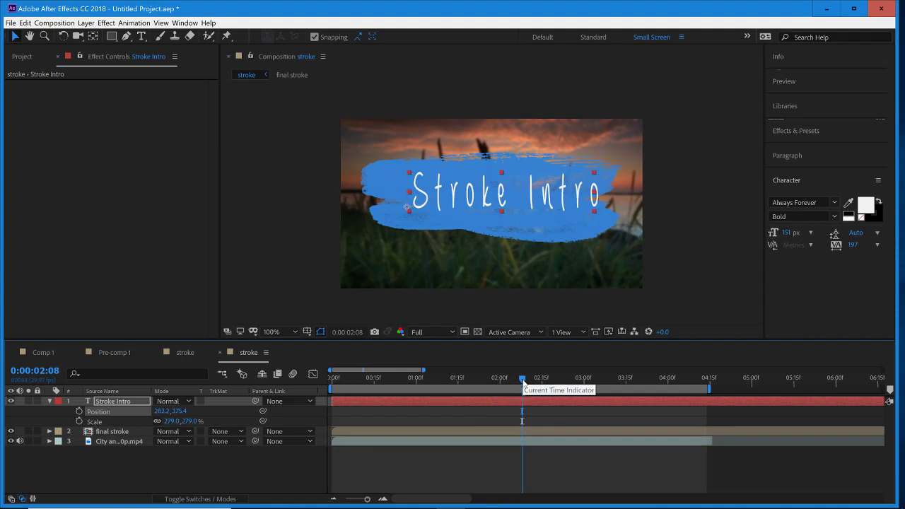
{"action": "key", "text": "shift+Left"}
{"action": "key", "text": "shift+Left"}
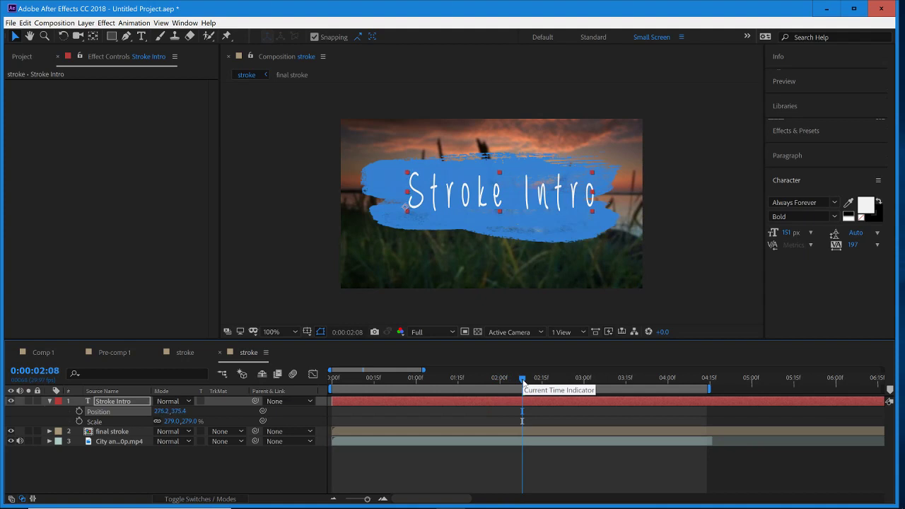
{"action": "key", "text": "Left"}
{"action": "key", "text": "Left"}
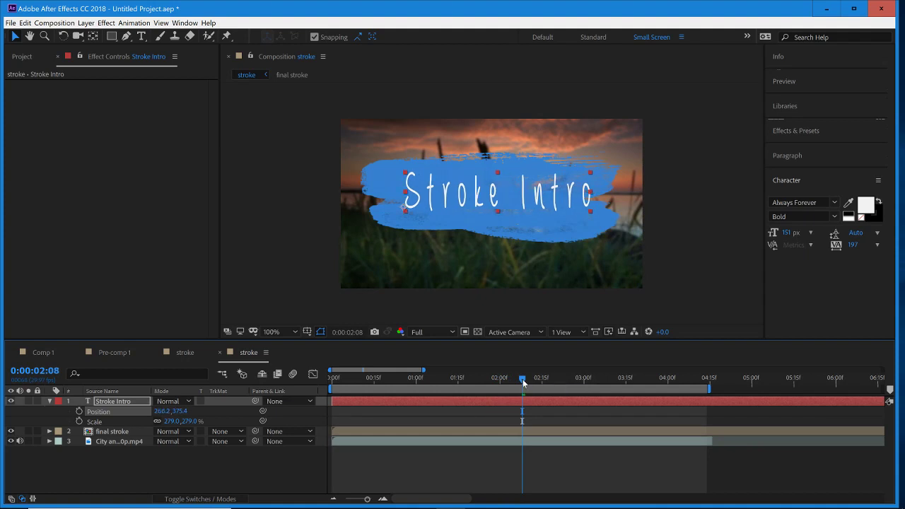
{"action": "key", "text": "Left"}
{"action": "key", "text": "Left"}
{"action": "key", "text": "Left"}
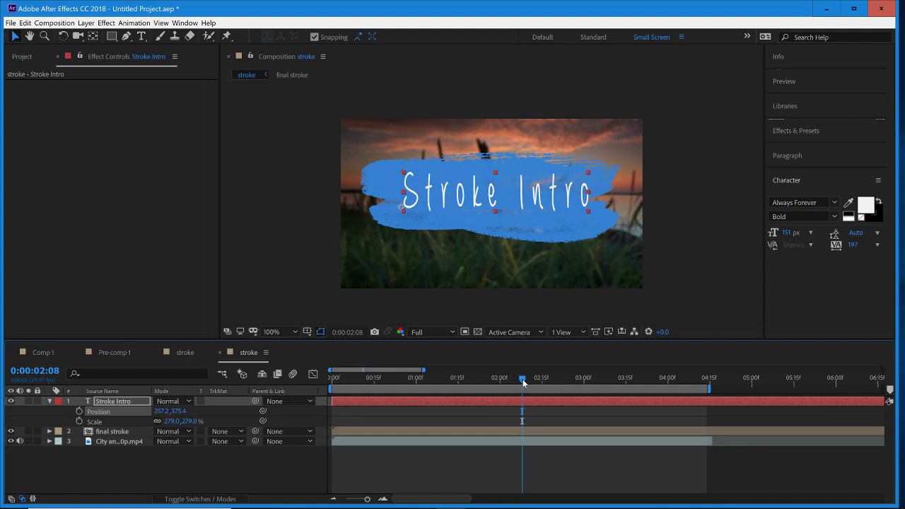
{"action": "key", "text": "Left"}
{"action": "key", "text": "Left"}
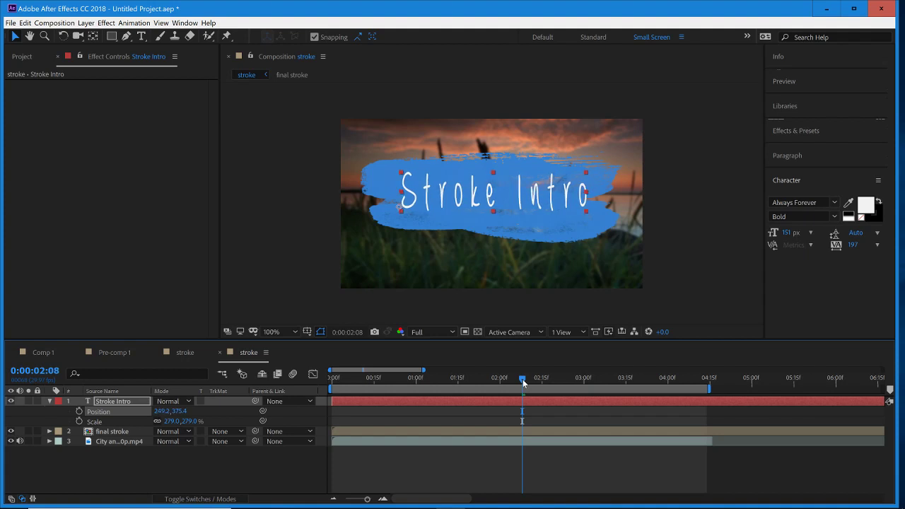
{"action": "key", "text": "Left"}
{"action": "key", "text": "Left"}
{"action": "key", "text": "Left"}
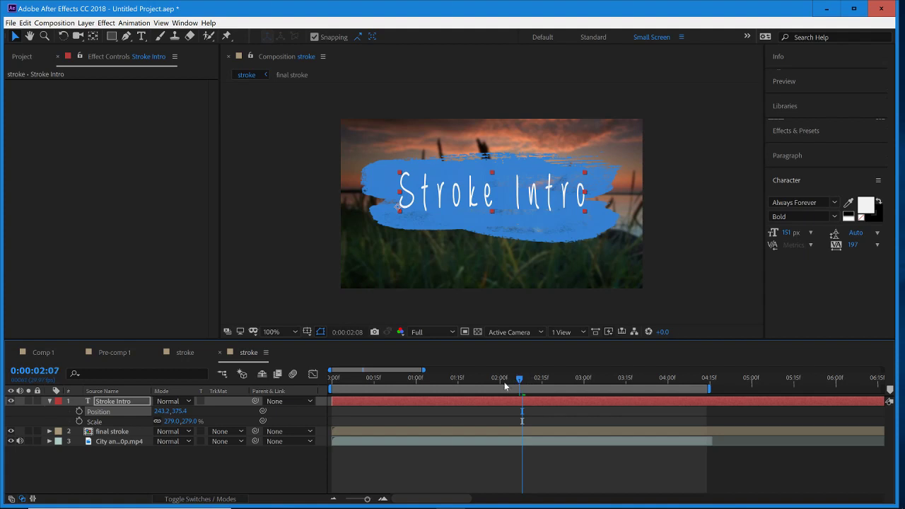
- Return to 0:00:00:00 and preview the whole stroke title animation
{"action": "mouse_move", "coordinate": [505, 382]}
{"action": "left_mouse_down"}
{"action": "mouse_move", "coordinate": [427, 401]}
{"action": "mouse_move", "coordinate": [322, 407]}
{"action": "left_mouse_up"}
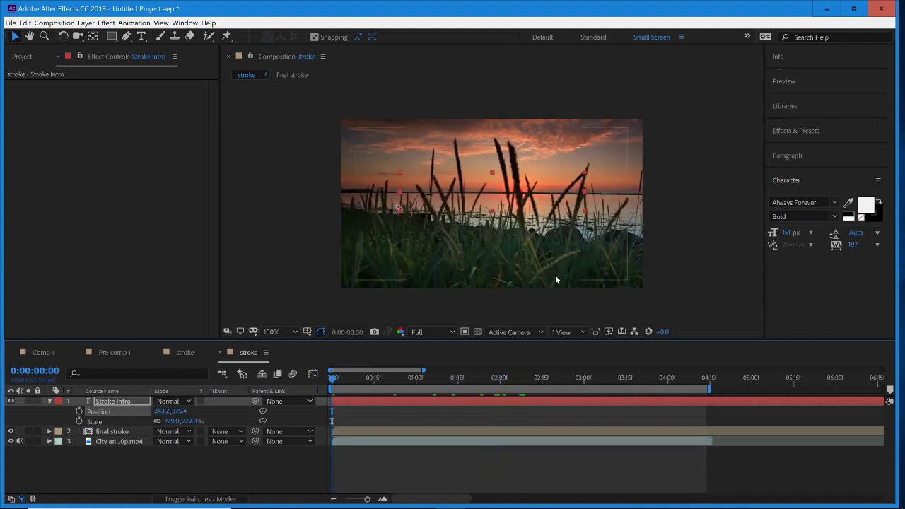
{"action": "key", "text": "space"}
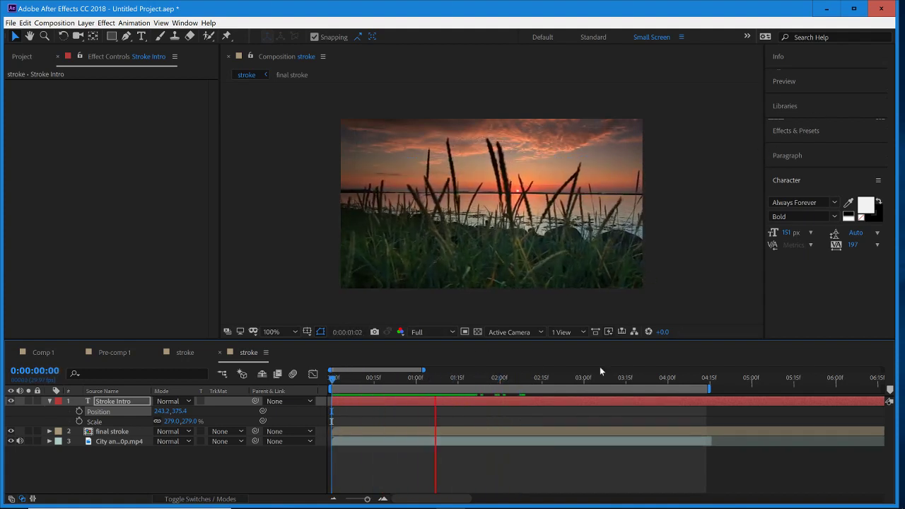